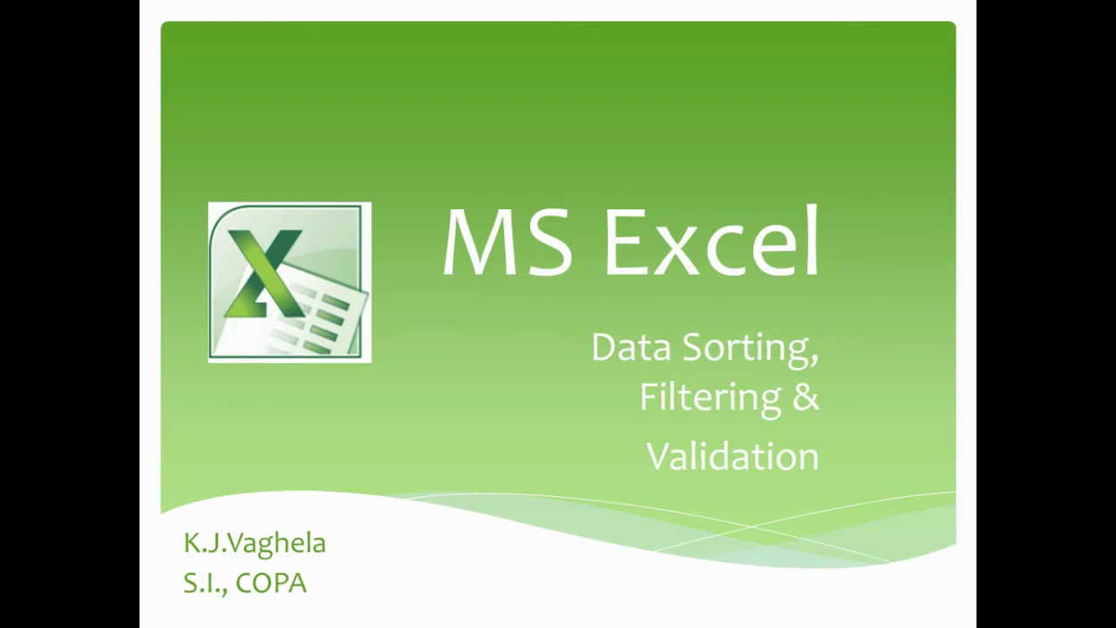
Step: Advance the slide show past the title and Sorting slides to the Data Filtering slide
key(Right)
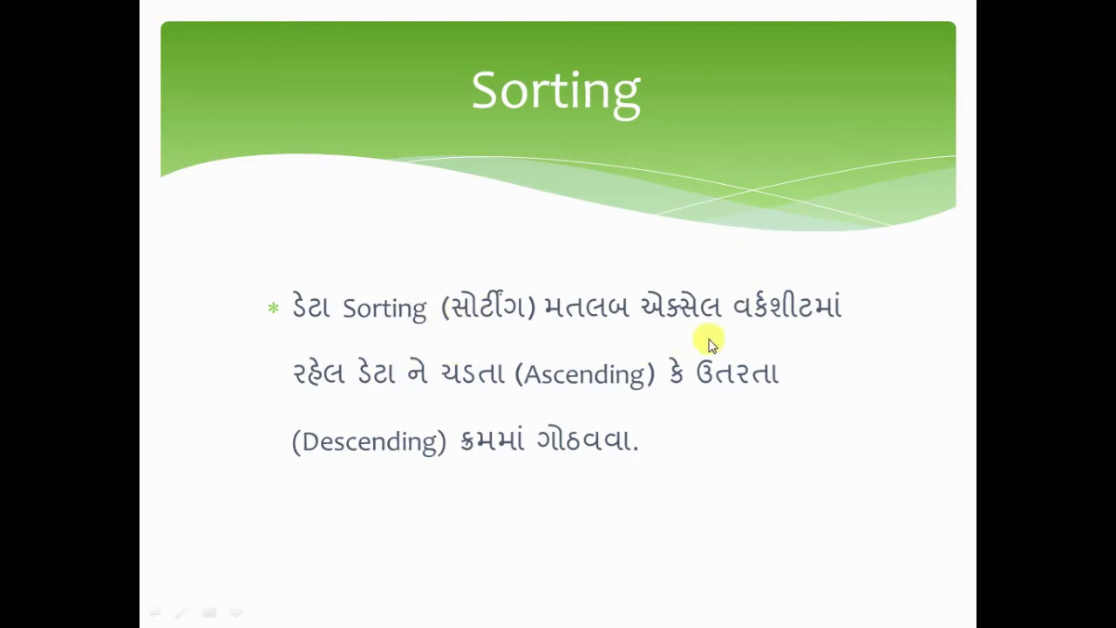
click(846, 349)
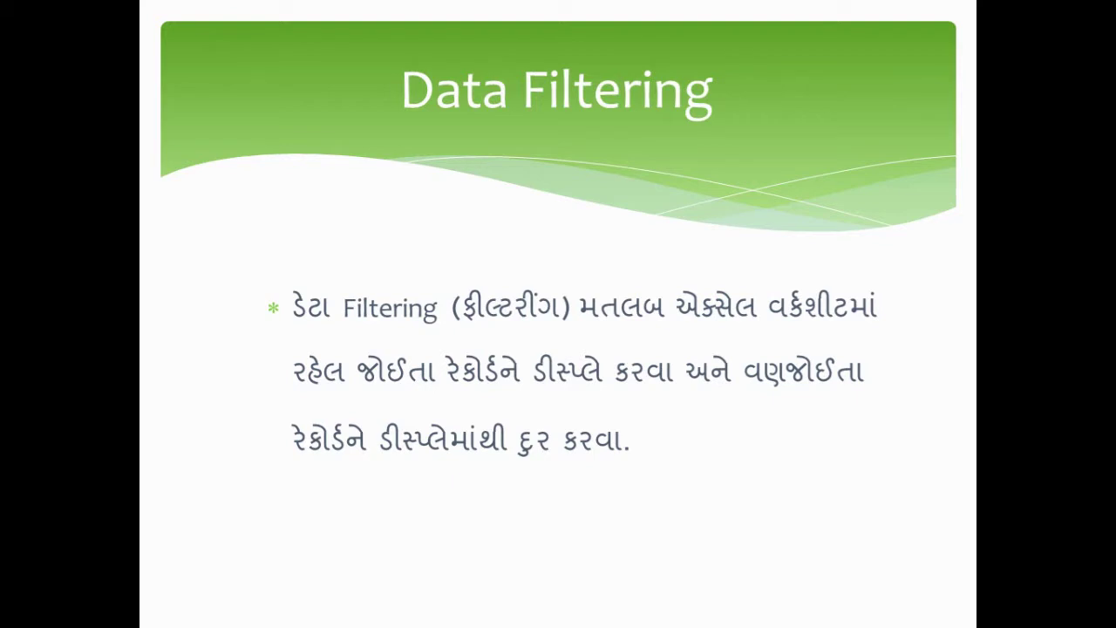
Step: Advance from the Data Filtering slide to the Data Validation slide
click(846, 343)
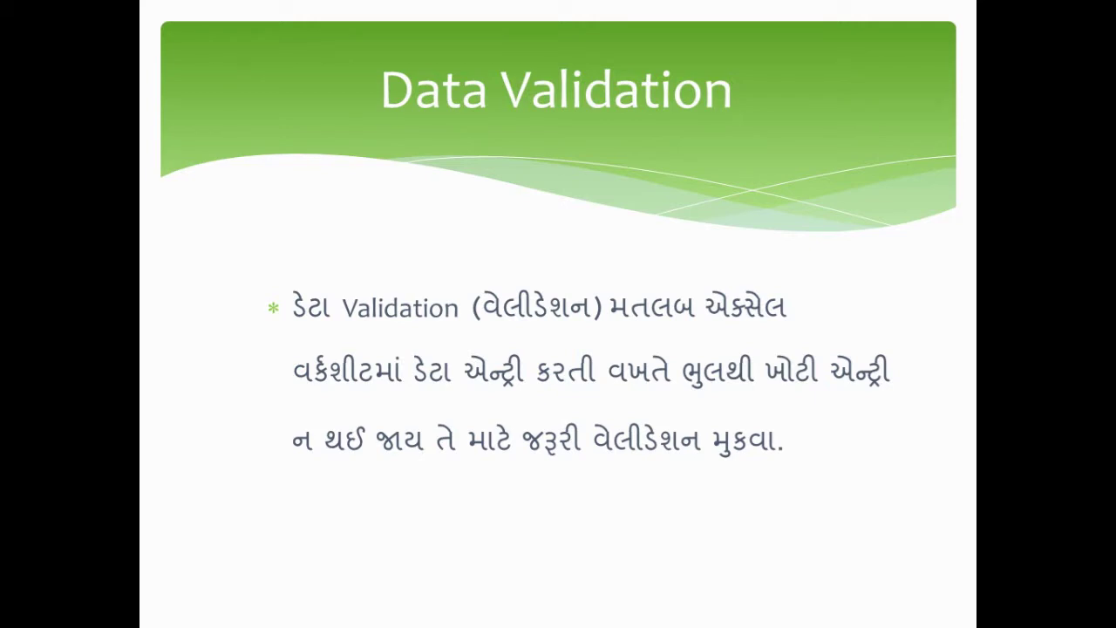
Step: End the slide show while it shows the Data Validation slide
key(Escape)
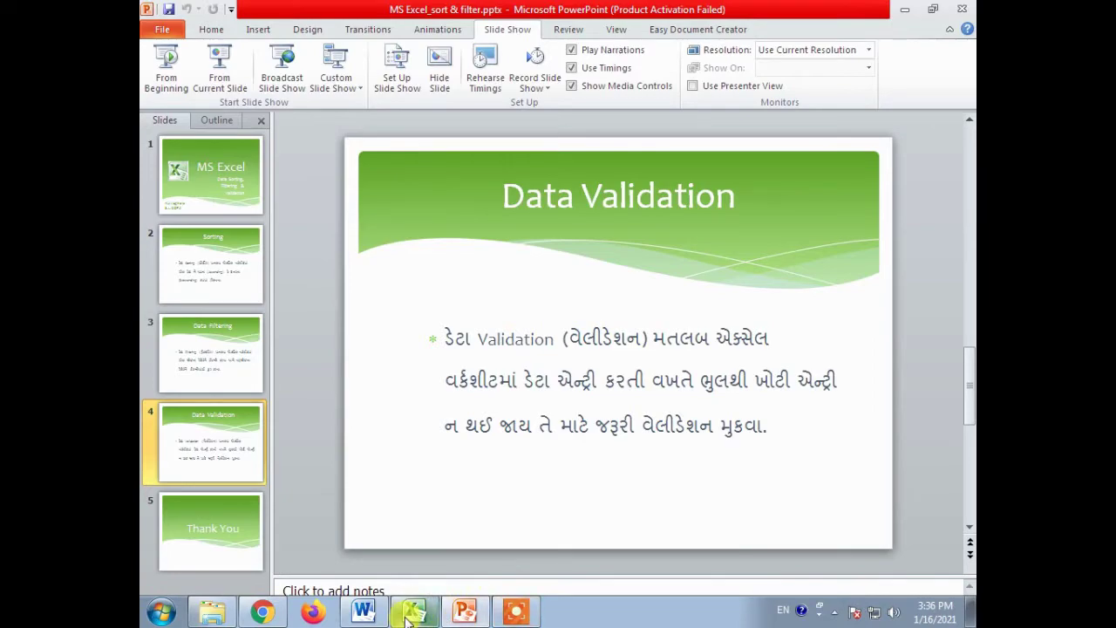
Step: Switch to the Excel trainee list and turn off AutoFilter on header row 3
click(412, 612)
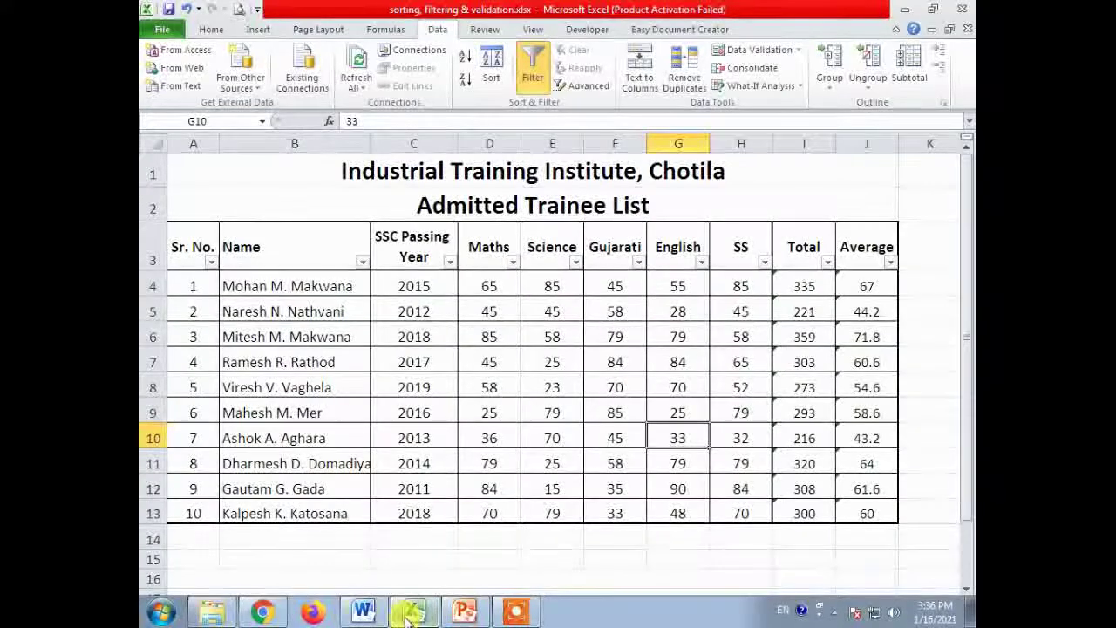
click(154, 260)
click(533, 75)
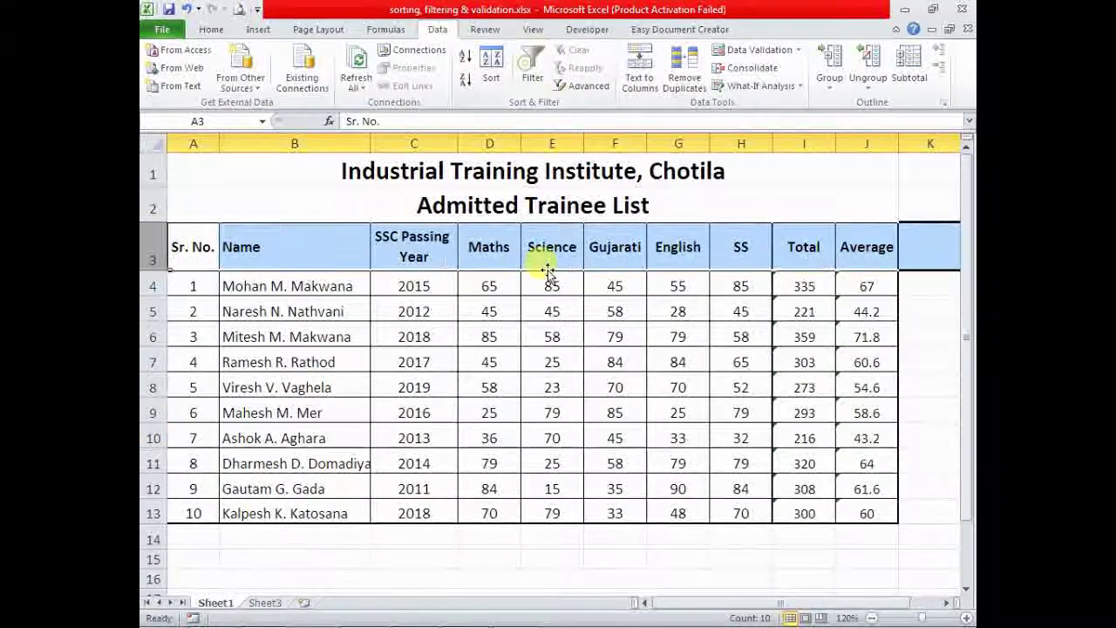
Step: Review the Science mark in E9 and the Total and Average formulas in I4 and J4
click(552, 408)
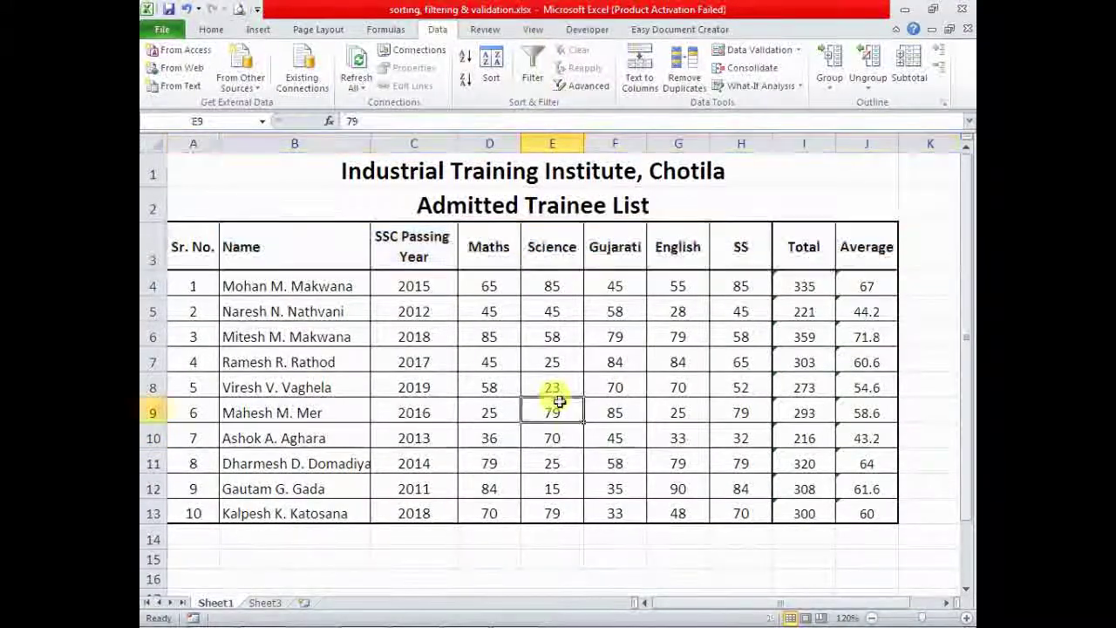
click(804, 292)
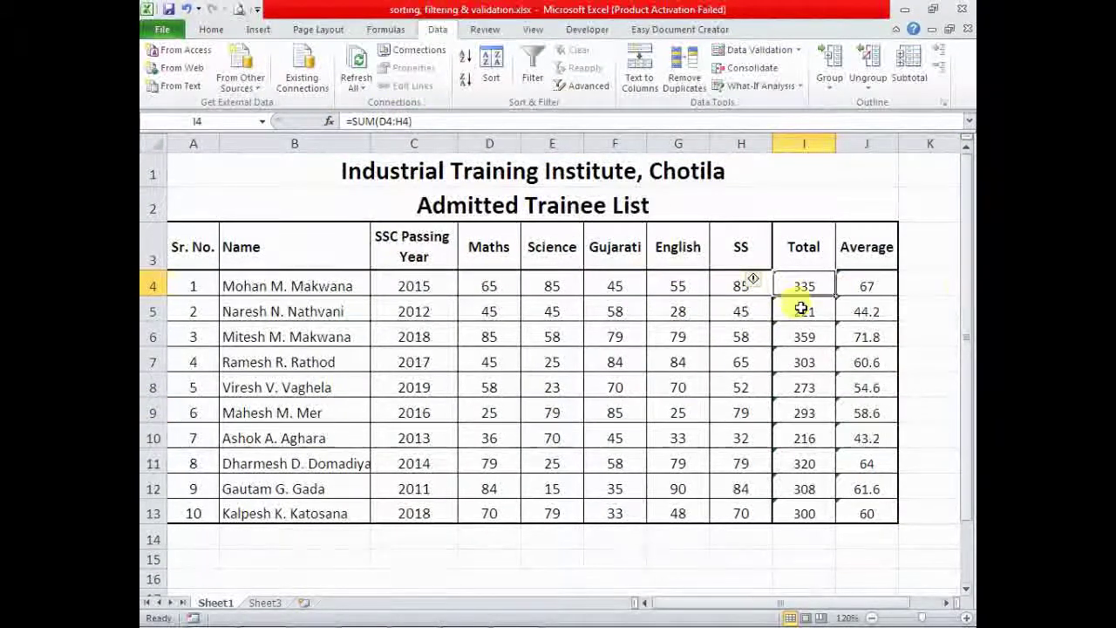
click(859, 286)
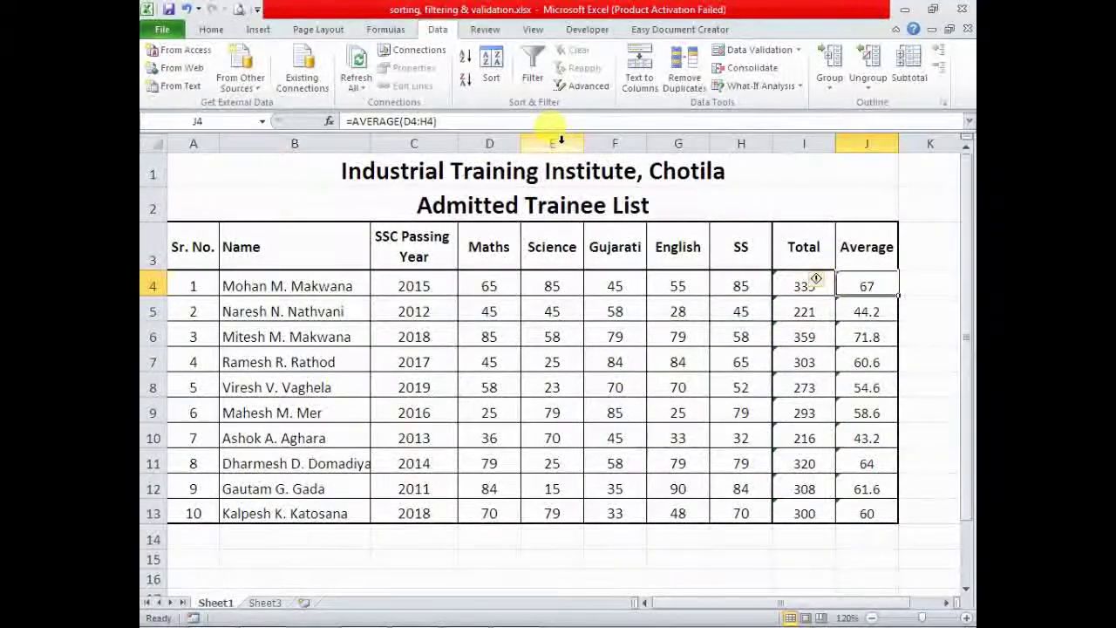
click(494, 536)
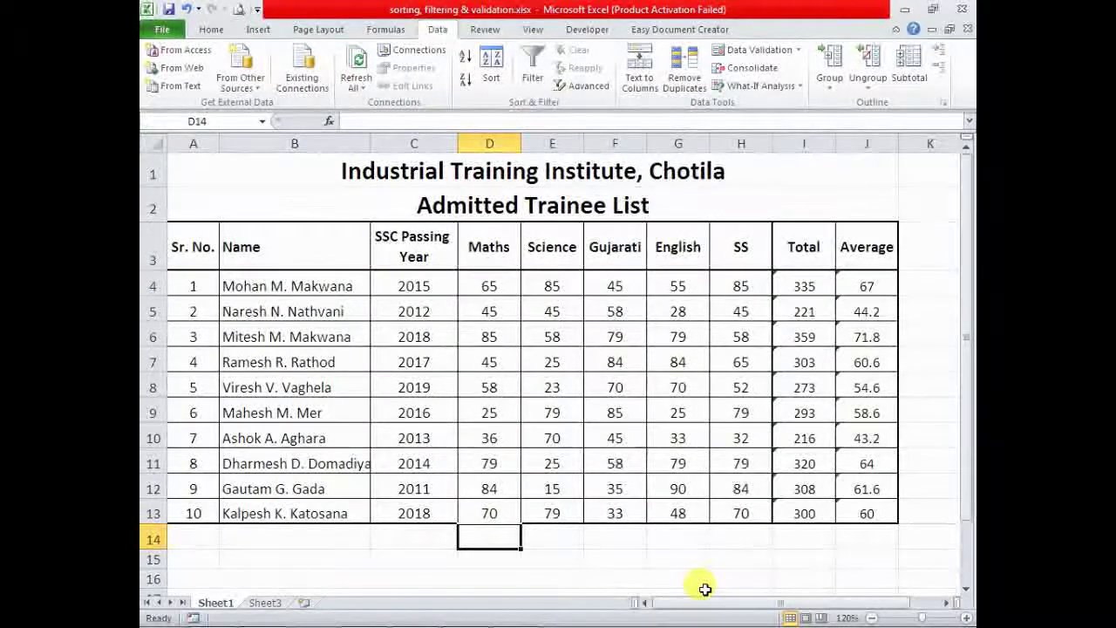
Step: Enter =MIN(D4:D13) in D14 to show the lowest Maths mark, 25
text(=m)
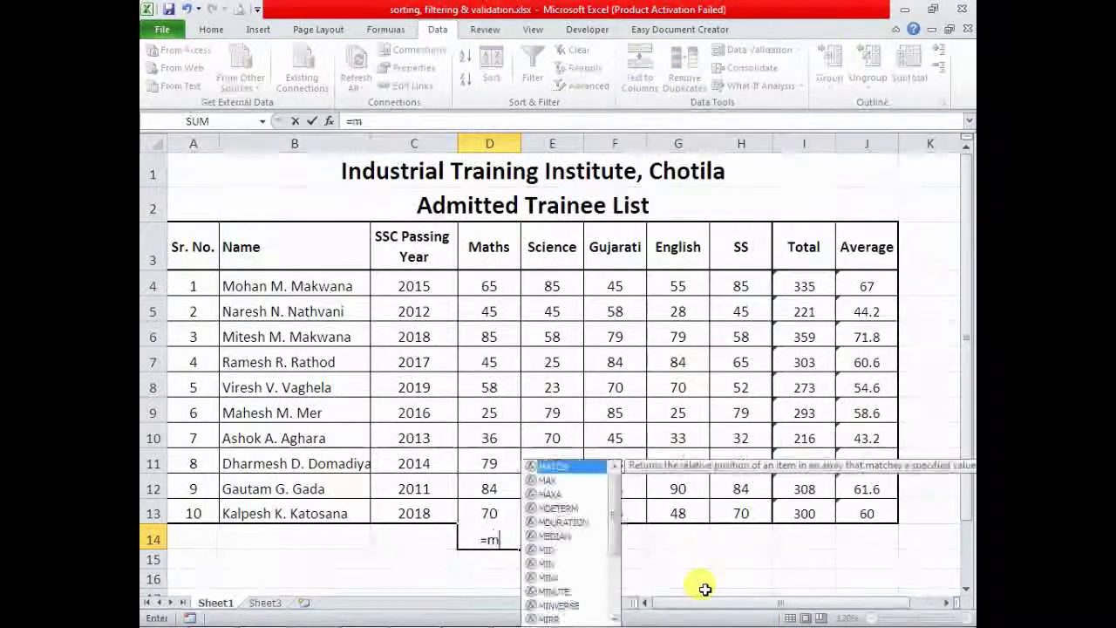
text(in()
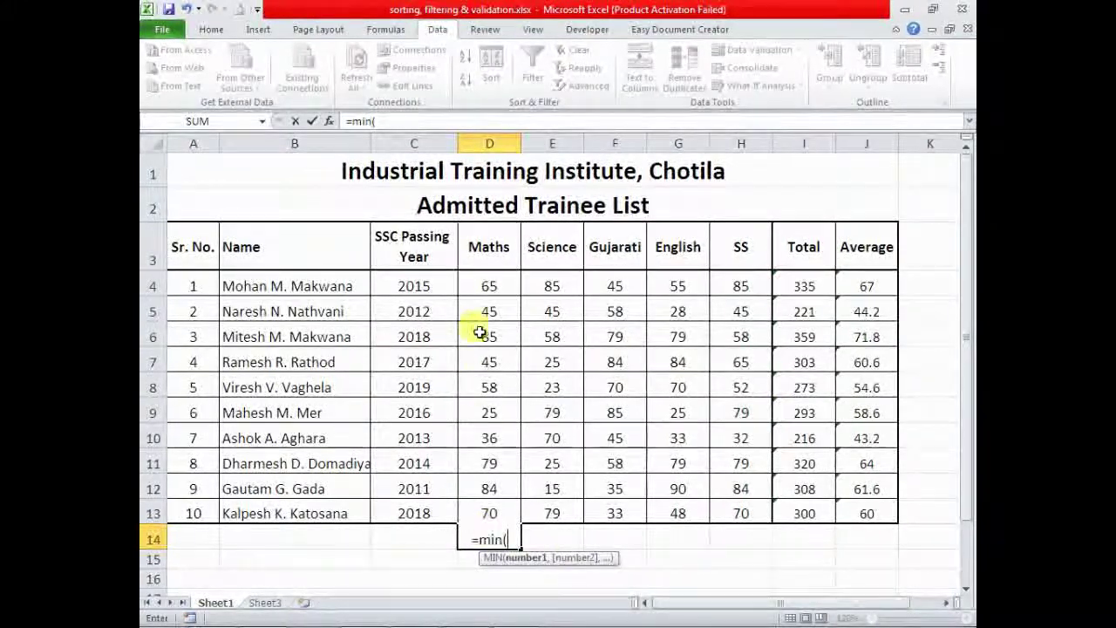
drag(489, 286, 489, 513)
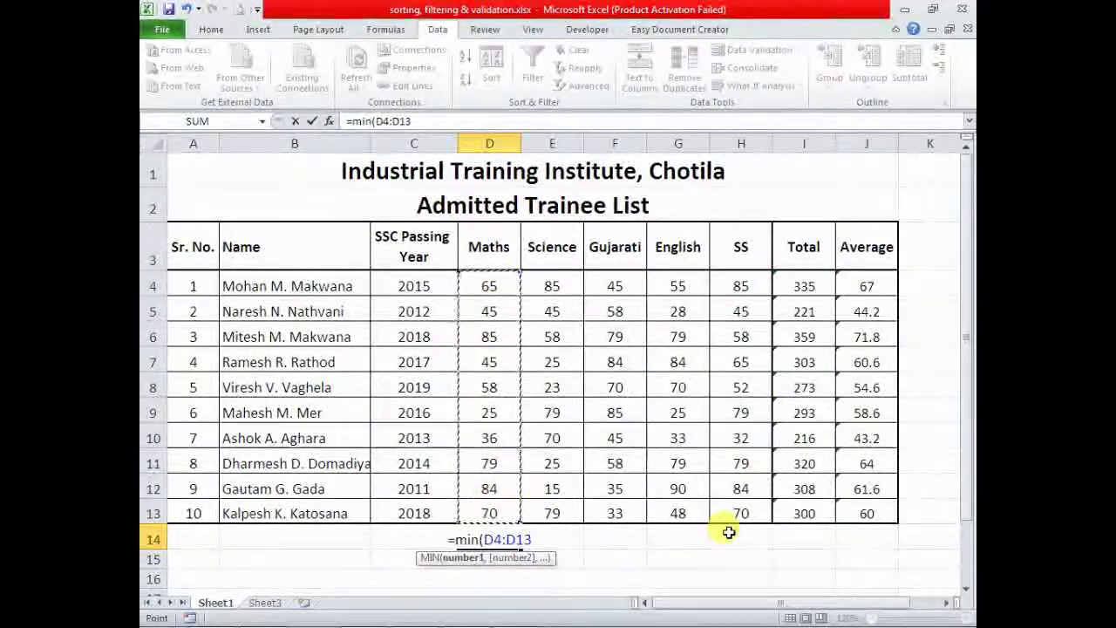
text())
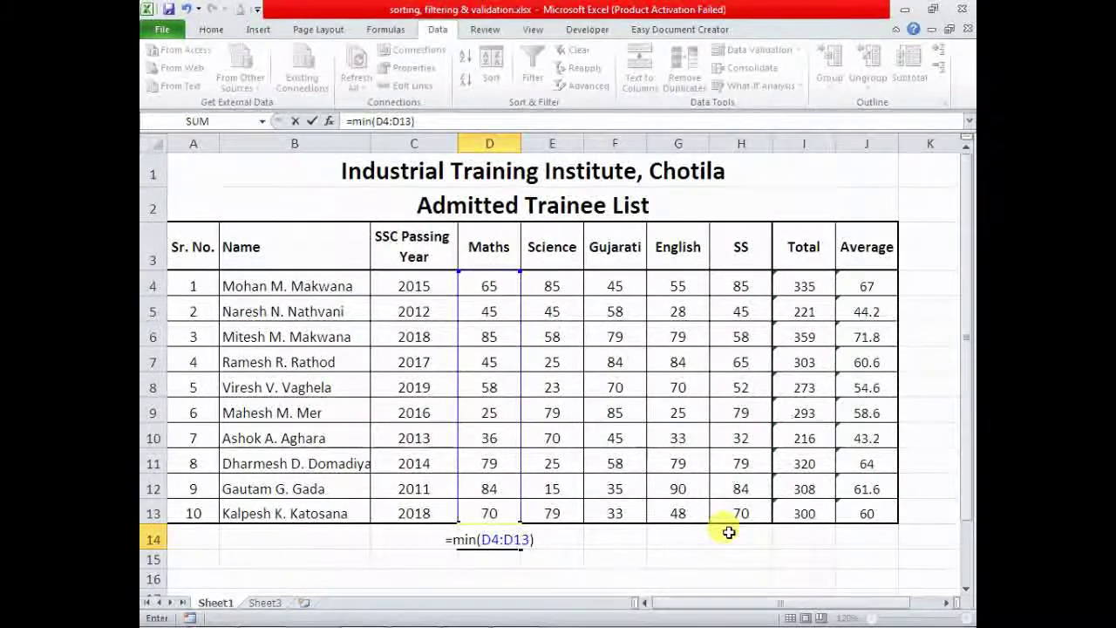
key(Return)
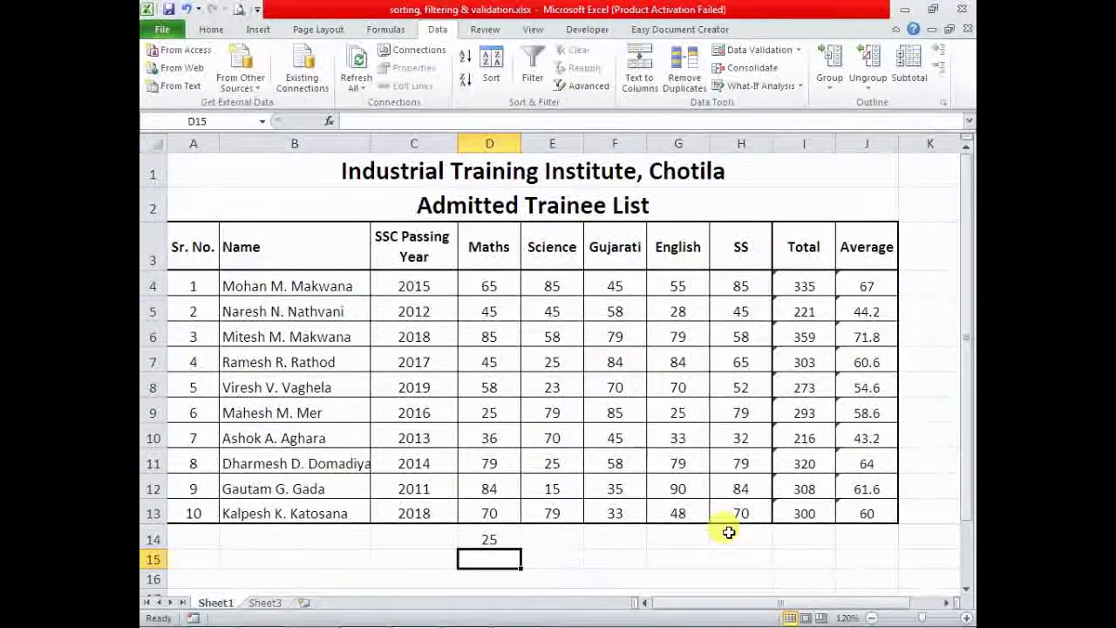
click(467, 414)
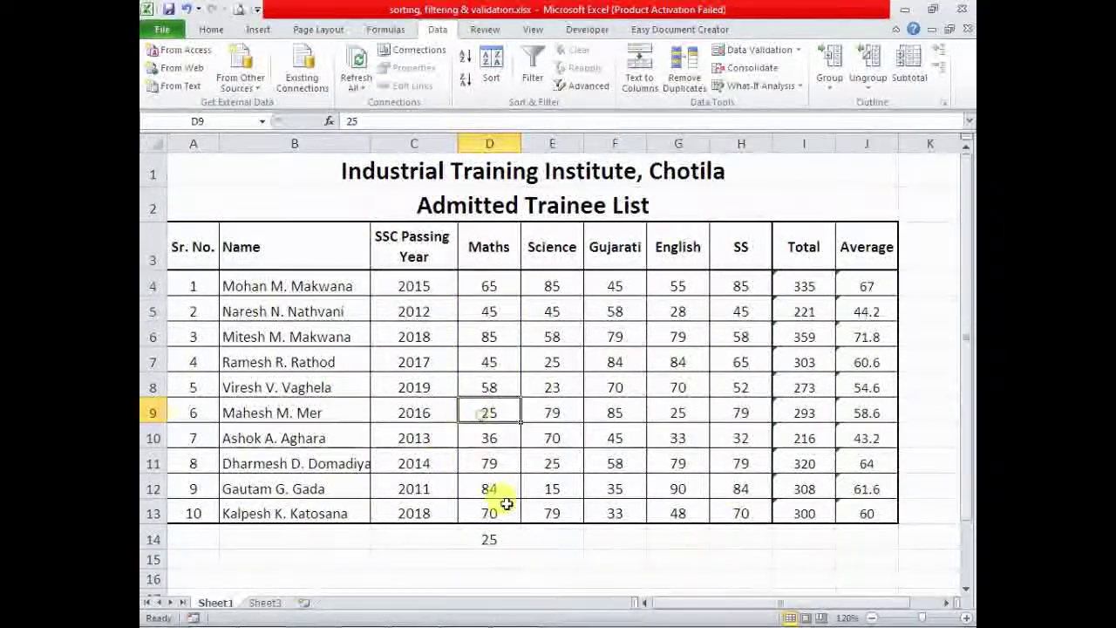
click(478, 537)
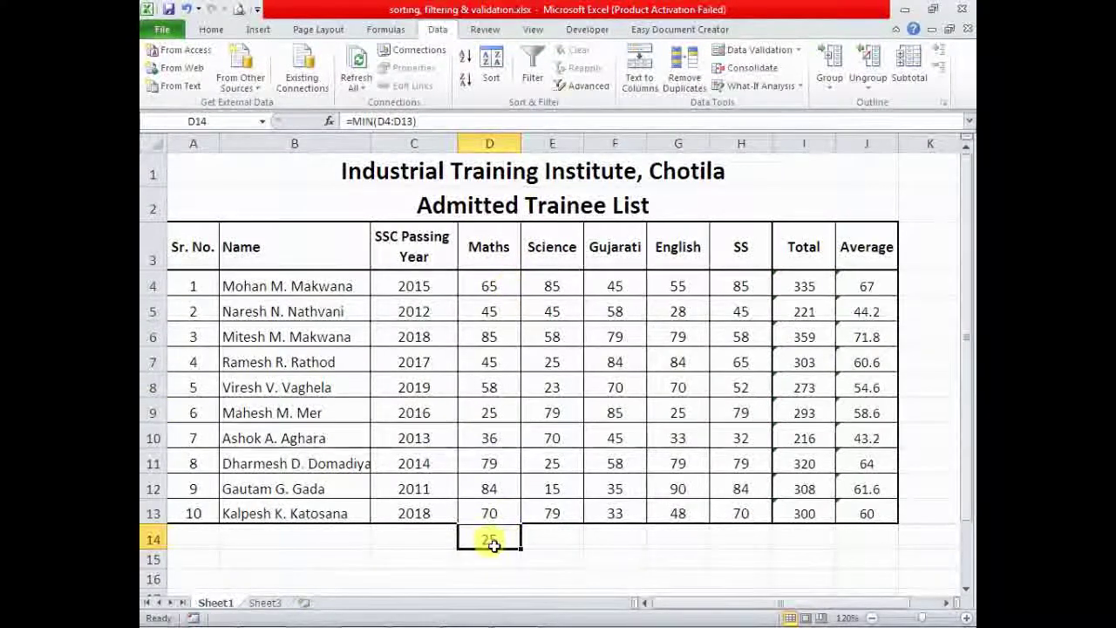
key(Tab)
key(Return)
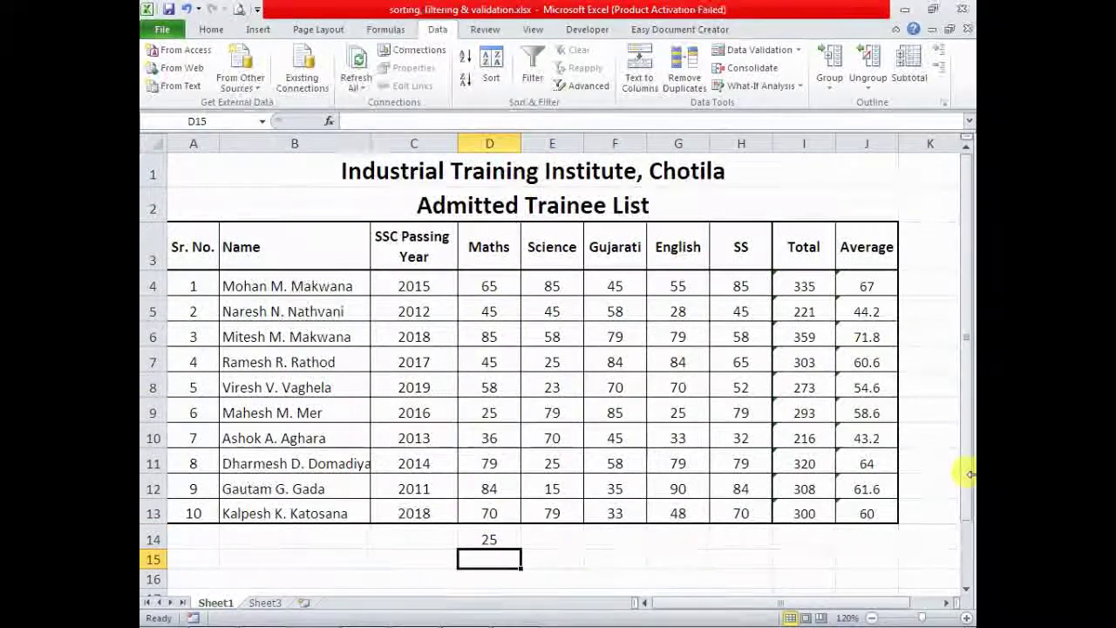
Step: Enter =MAX(D4:D13) in D15 to show the highest Maths mark, 85
text(=max)
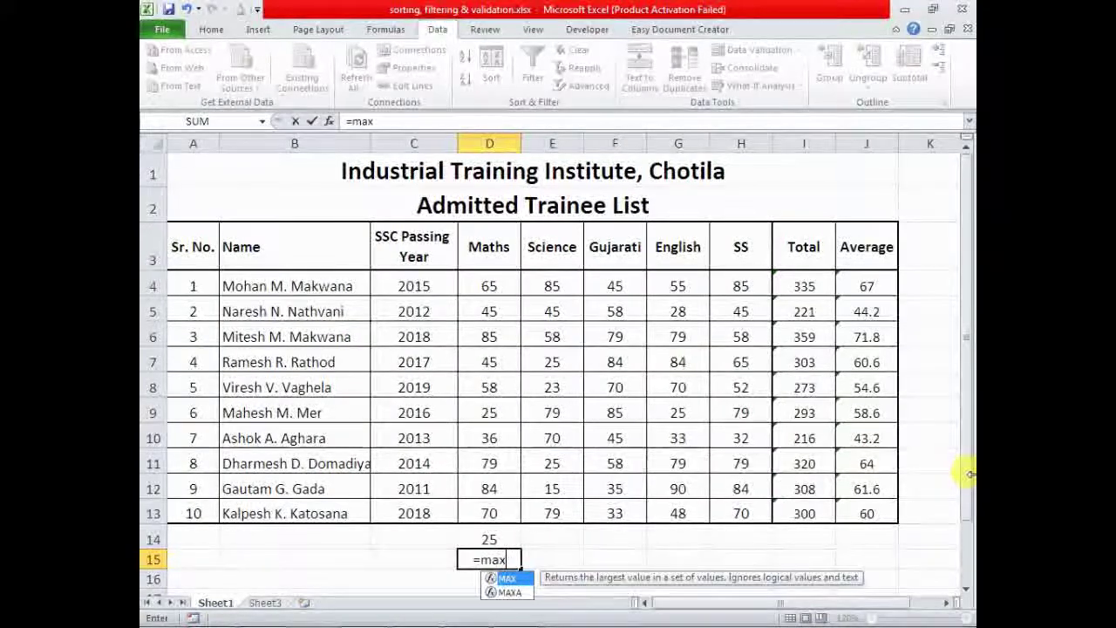
text(()
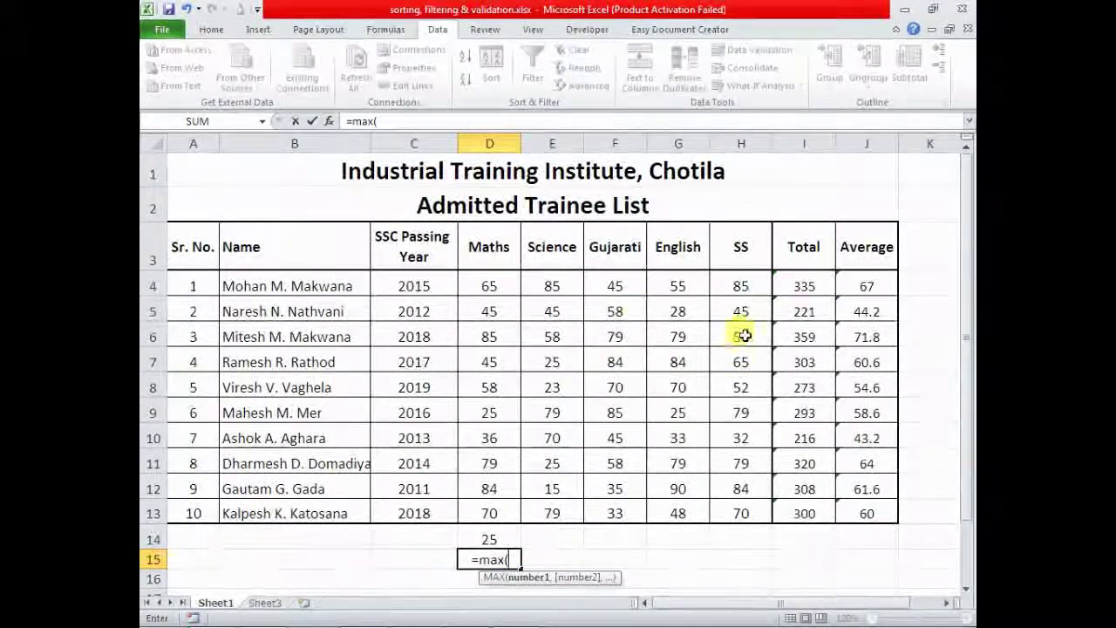
drag(464, 281, 461, 513)
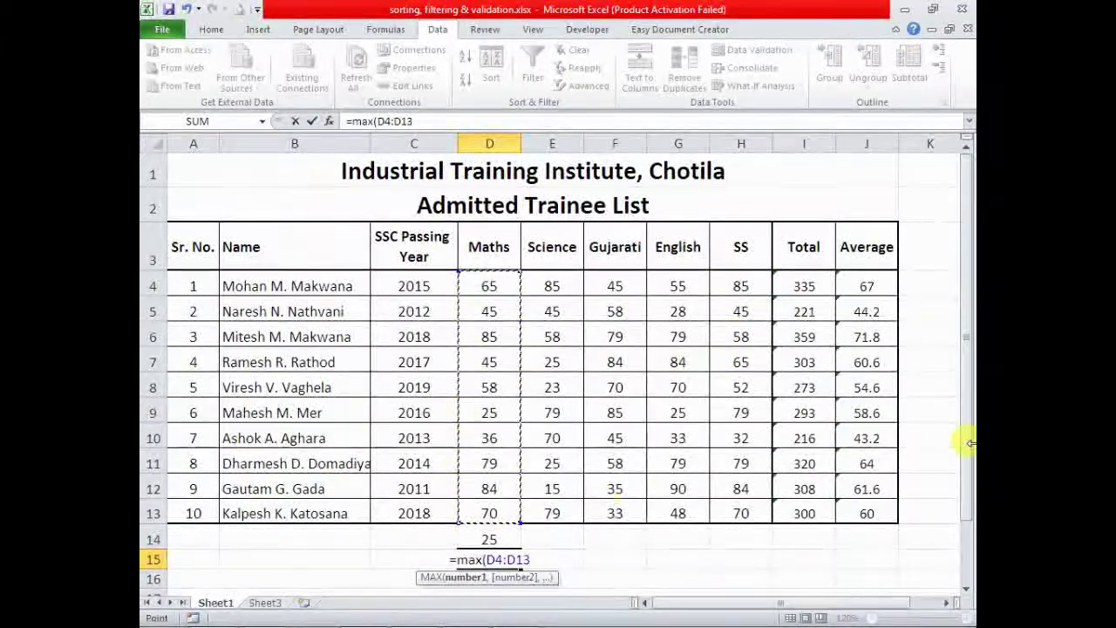
text())
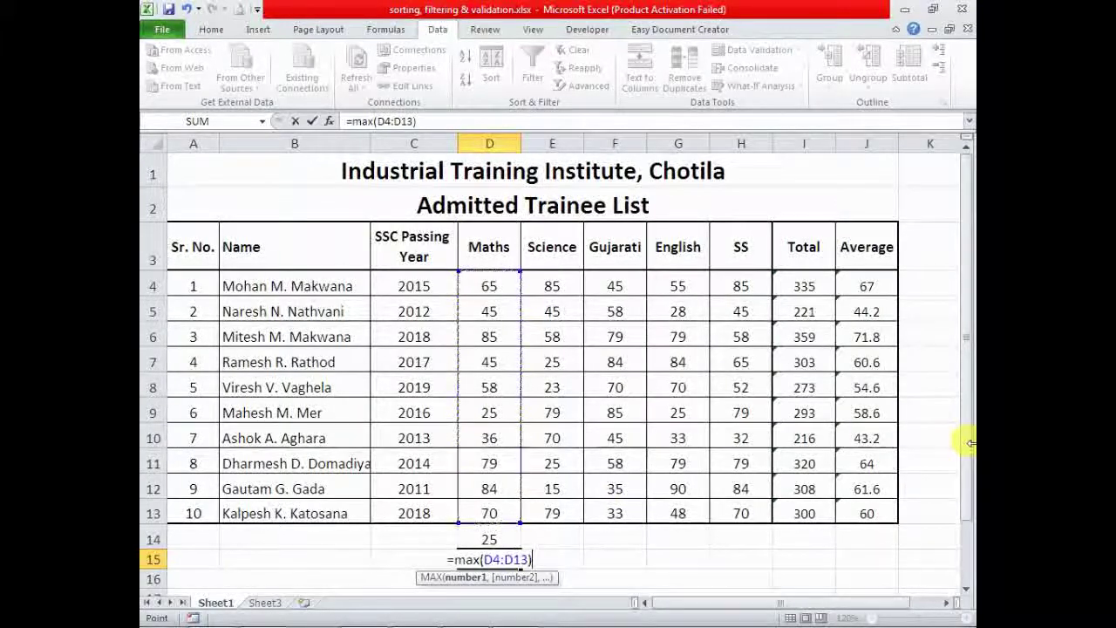
key(Return)
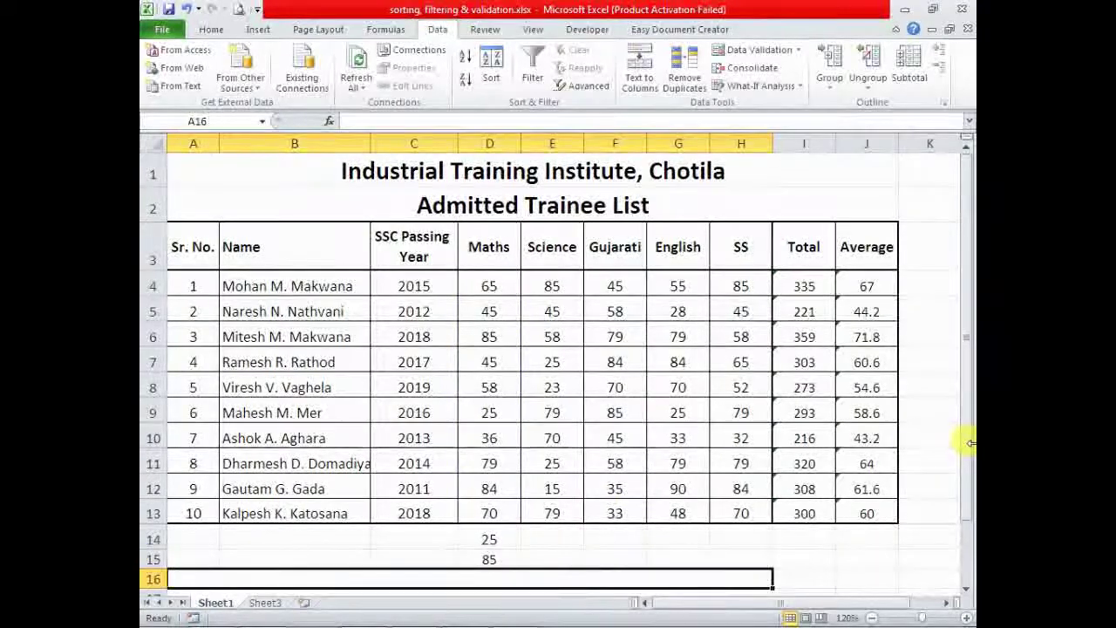
click(475, 353)
click(474, 339)
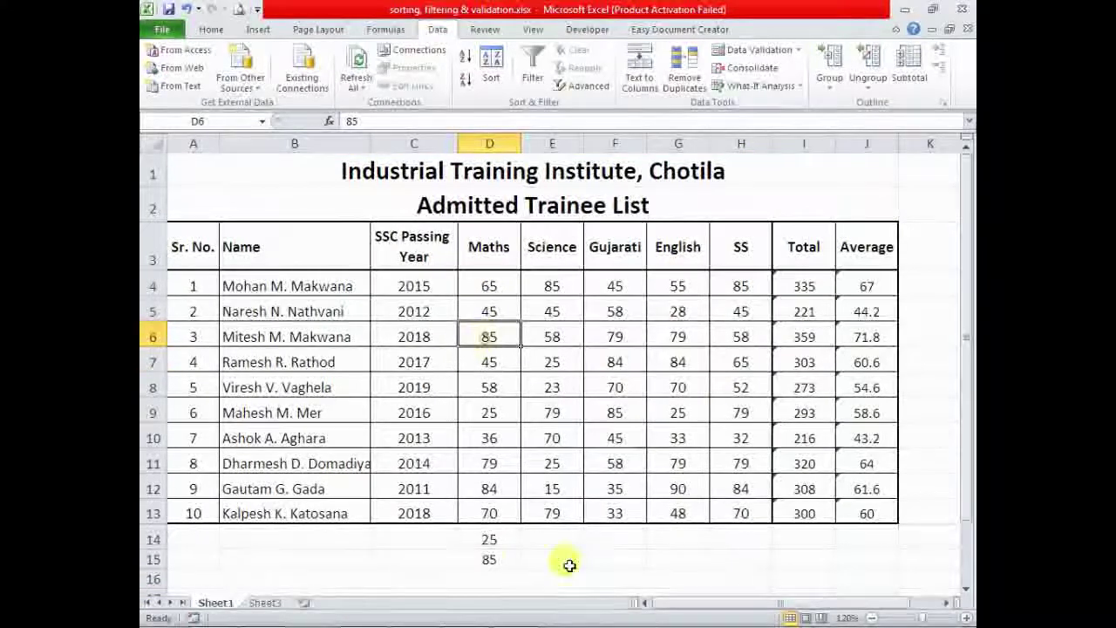
click(485, 559)
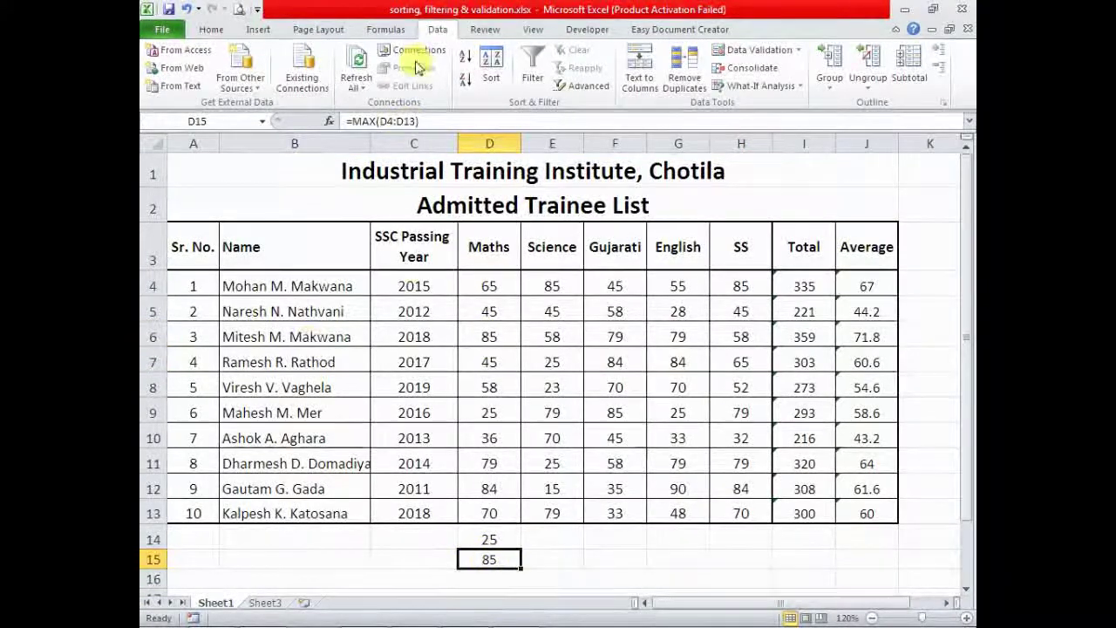
click(493, 538)
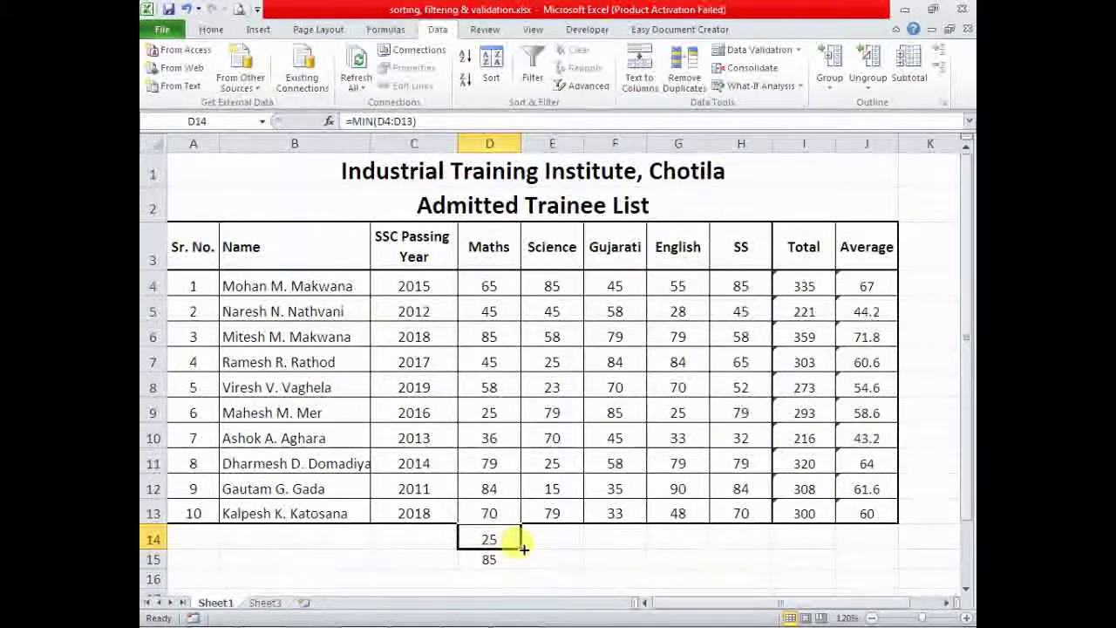
drag(523, 547, 914, 551)
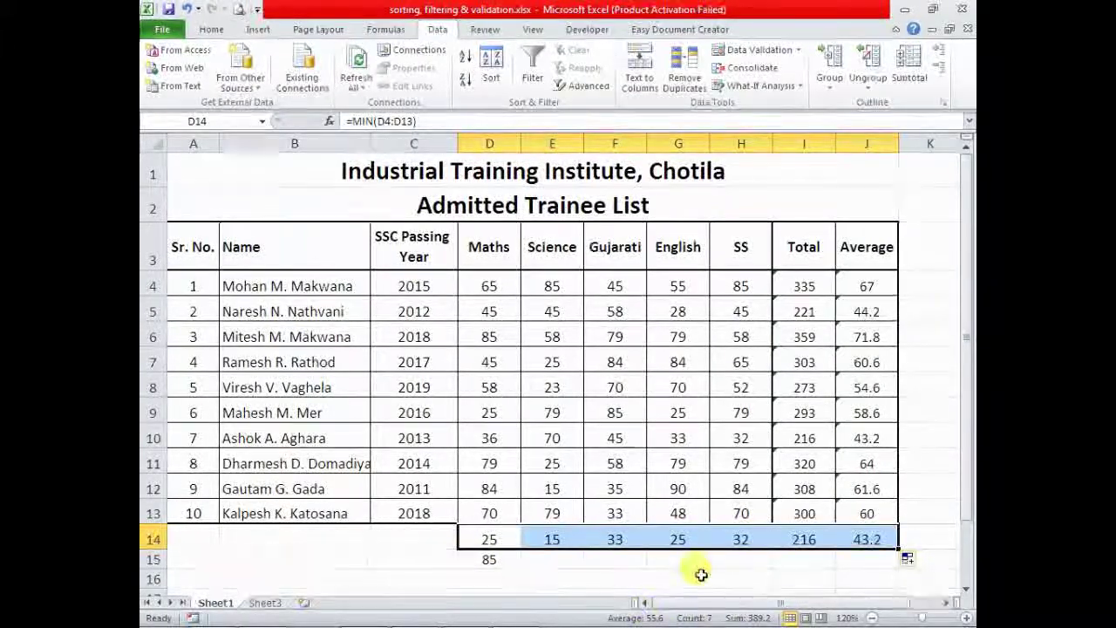
click(481, 563)
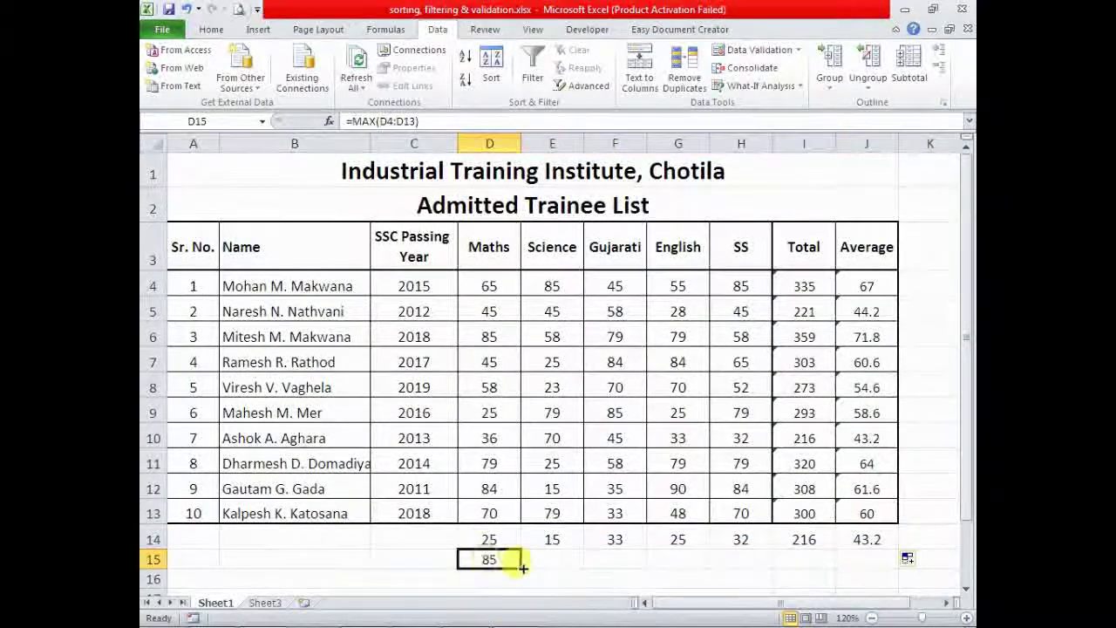
drag(520, 569, 863, 567)
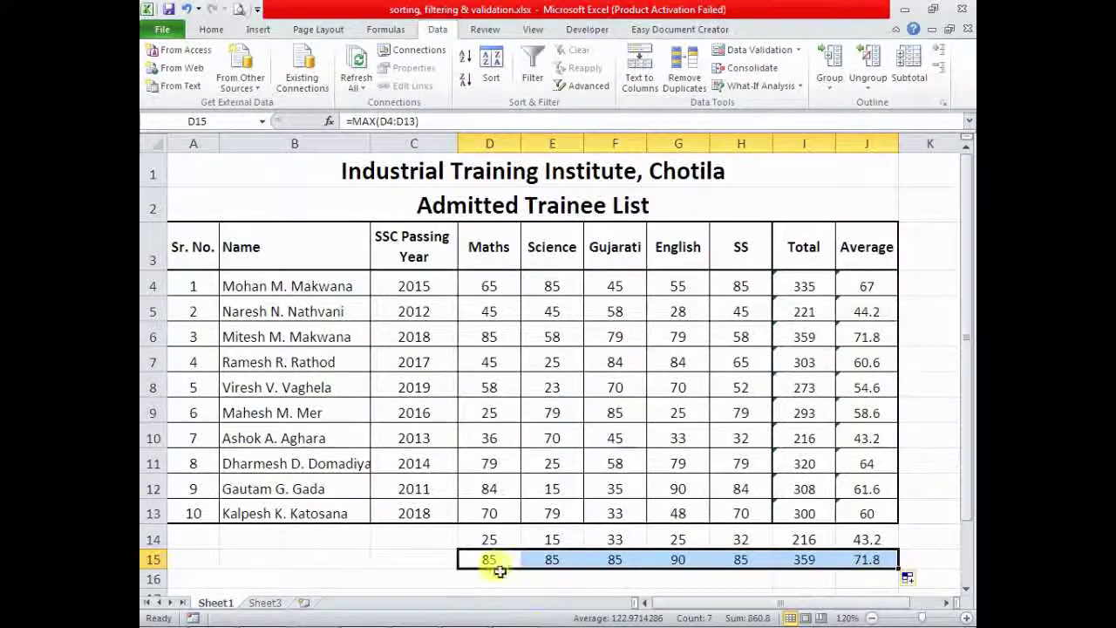
click(392, 554)
click(494, 539)
click(492, 559)
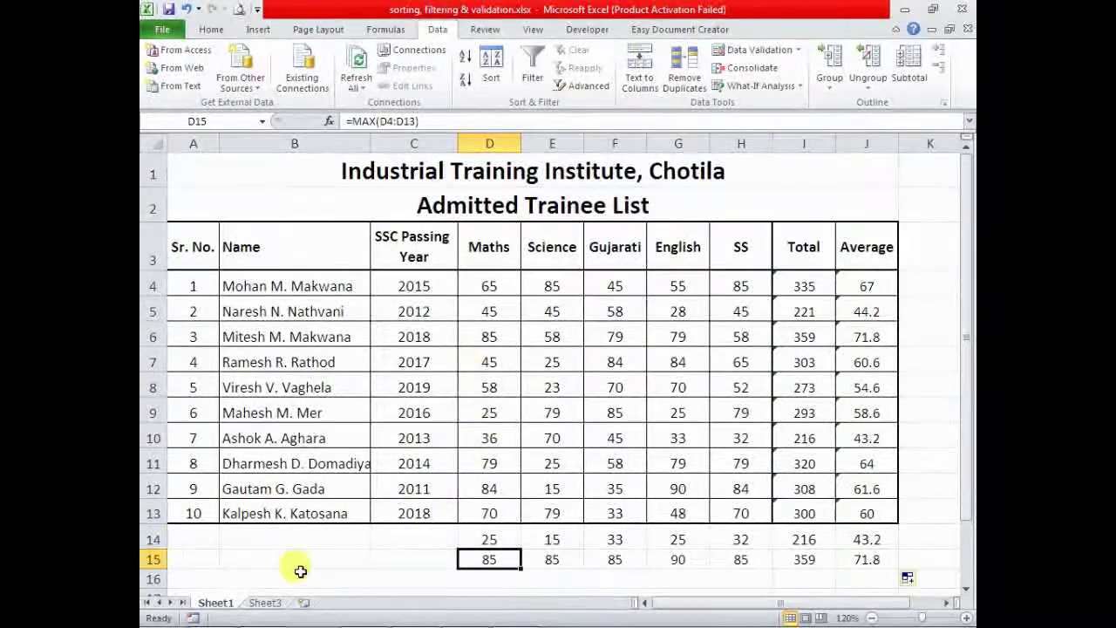
drag(152, 539, 153, 559)
right_click(153, 558)
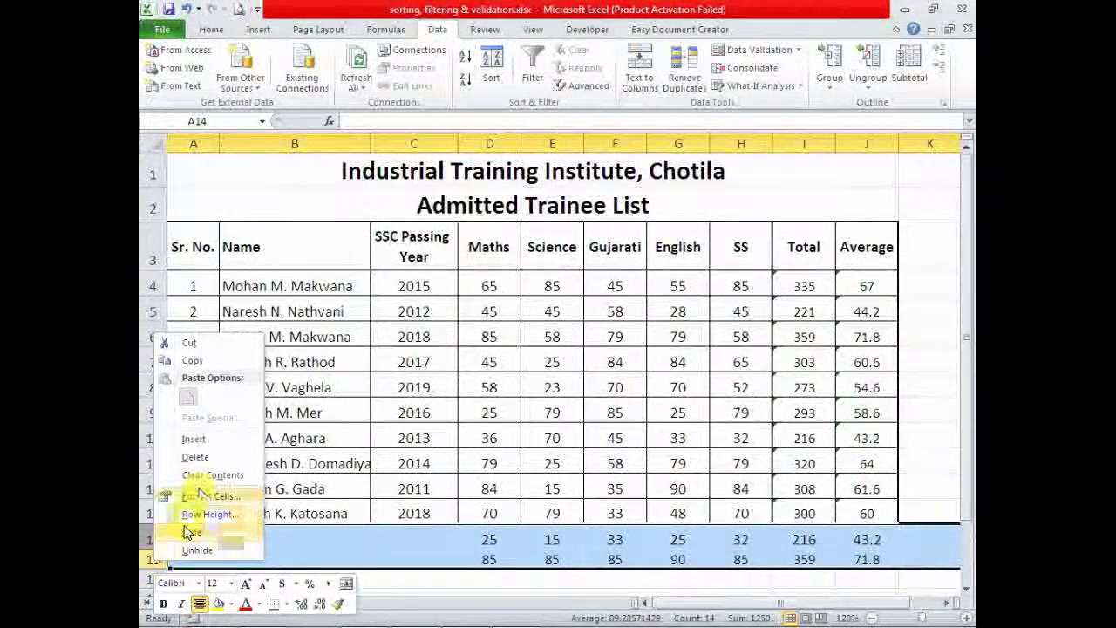
click(207, 464)
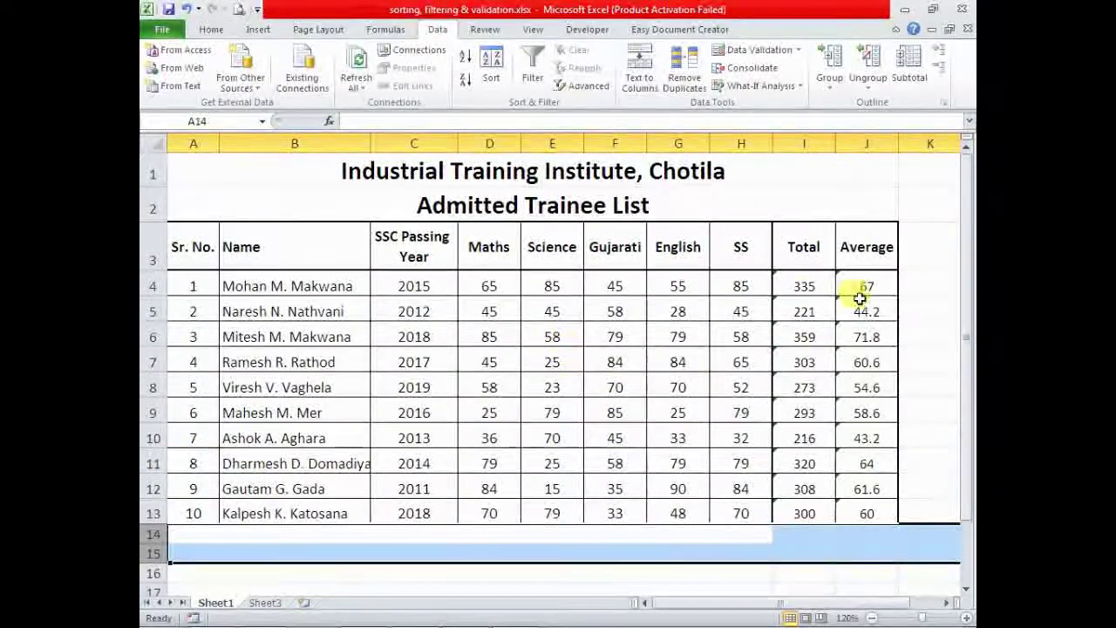
click(804, 288)
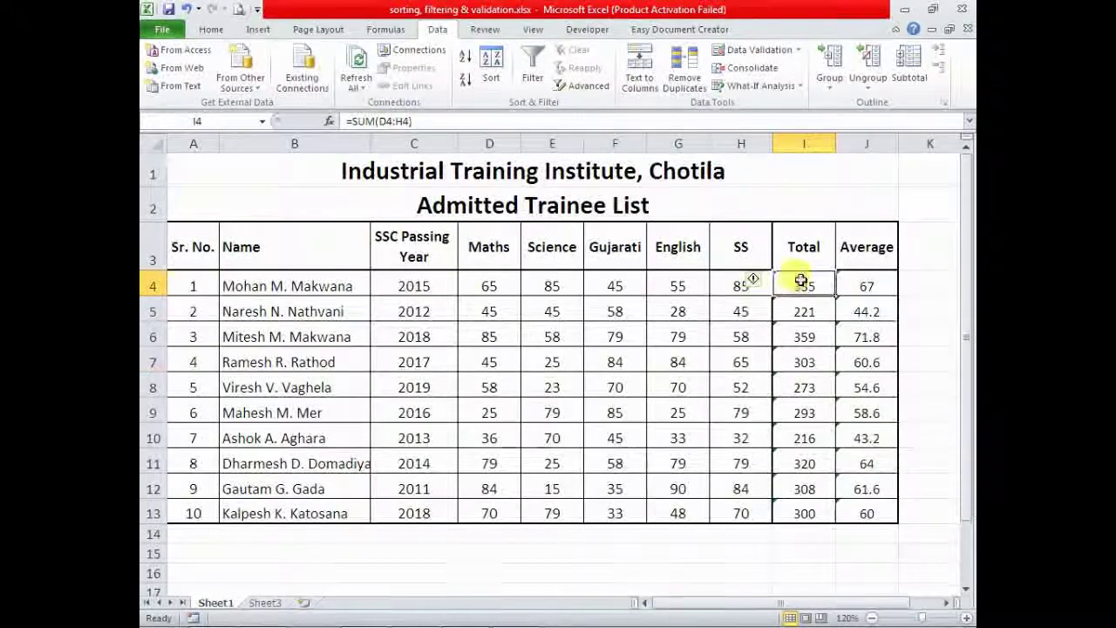
Step: Start a sort on Total values I4:I13 with expanded selection, then cancel it
drag(798, 286, 781, 541)
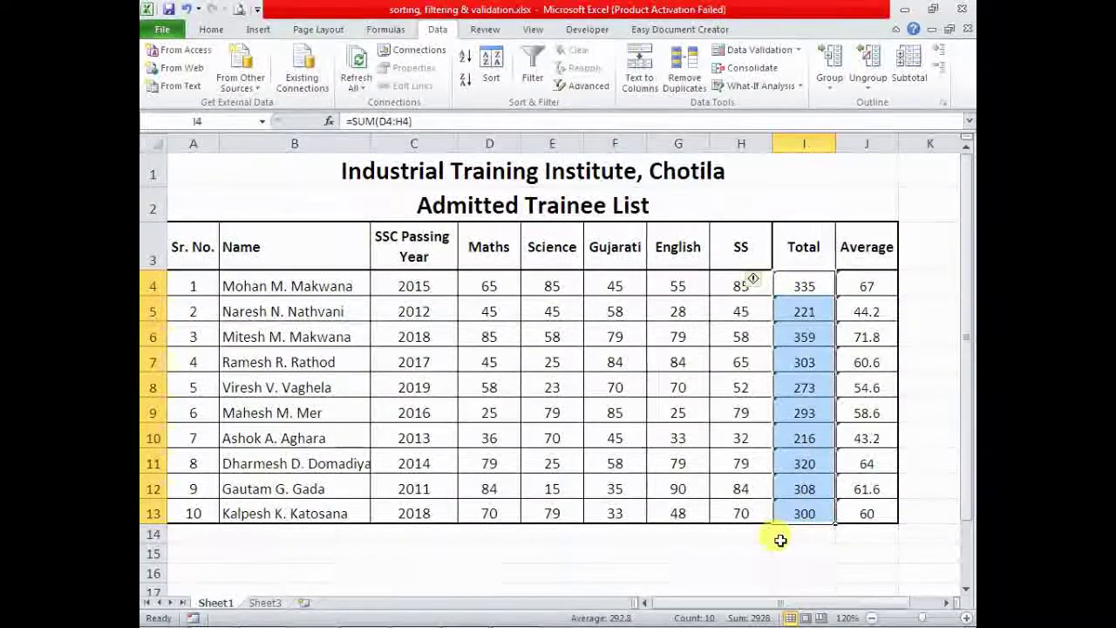
click(490, 66)
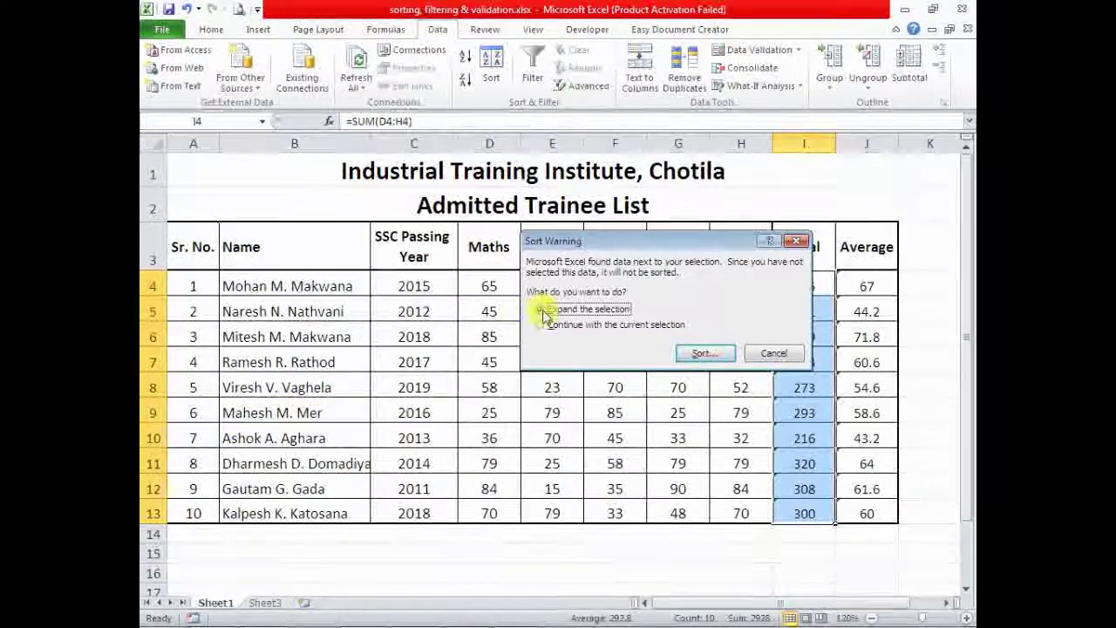
click(702, 354)
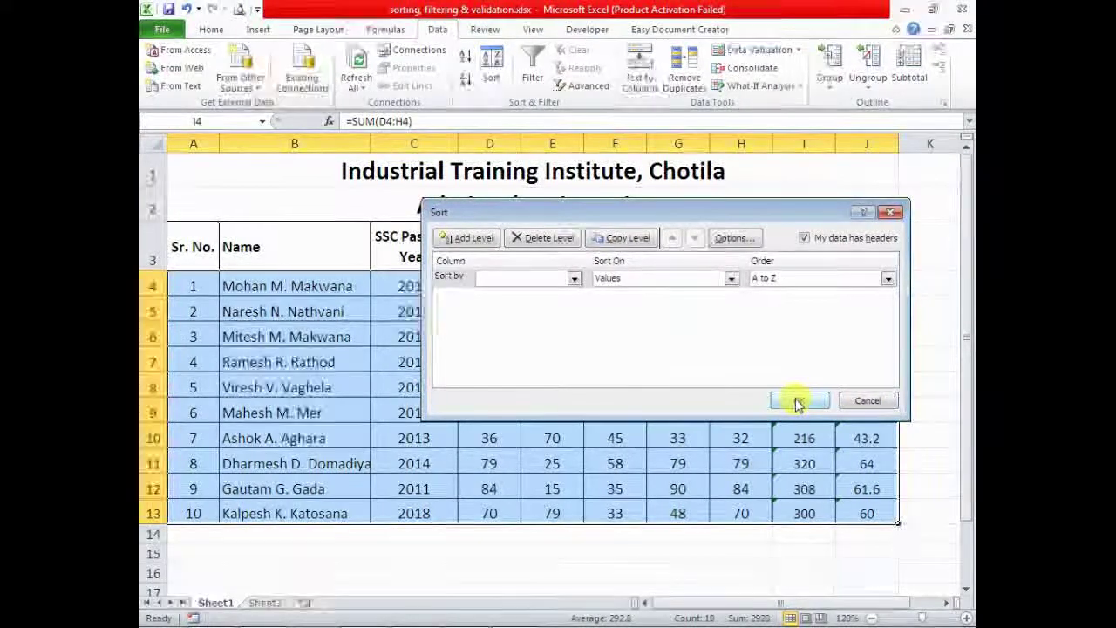
click(859, 401)
click(803, 362)
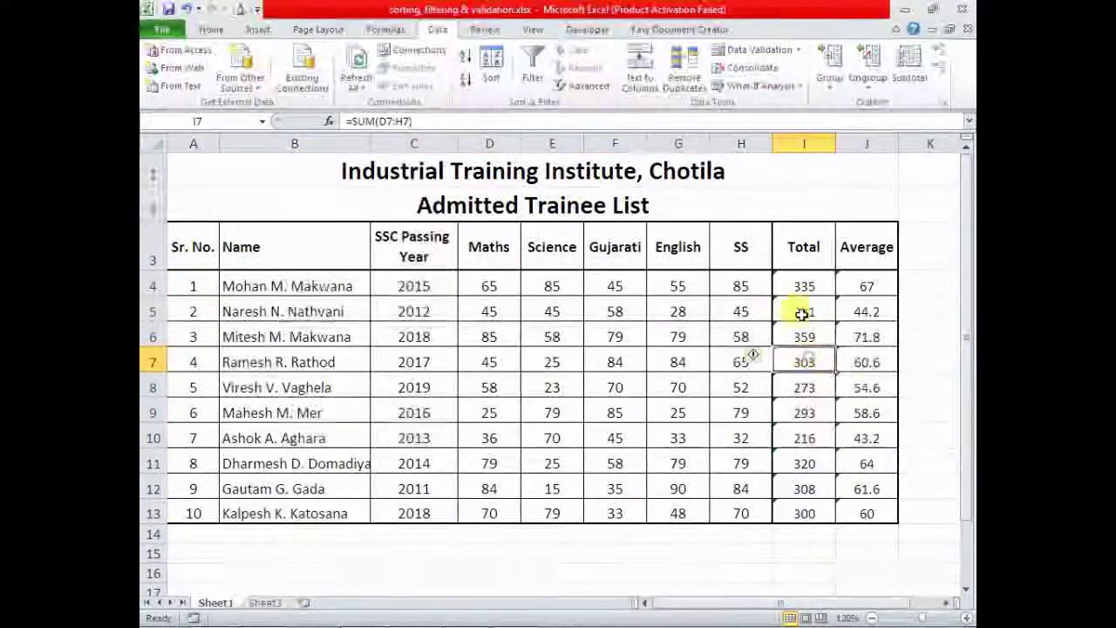
Step: Reselect I4:I13 and sort the whole table by Total, Largest to Smallest
mouse_move(218, 285)
mouse_down()
mouse_move(212, 361)
mouse_move(462, 463)
mouse_move(877, 488)
mouse_move(877, 518)
mouse_up()
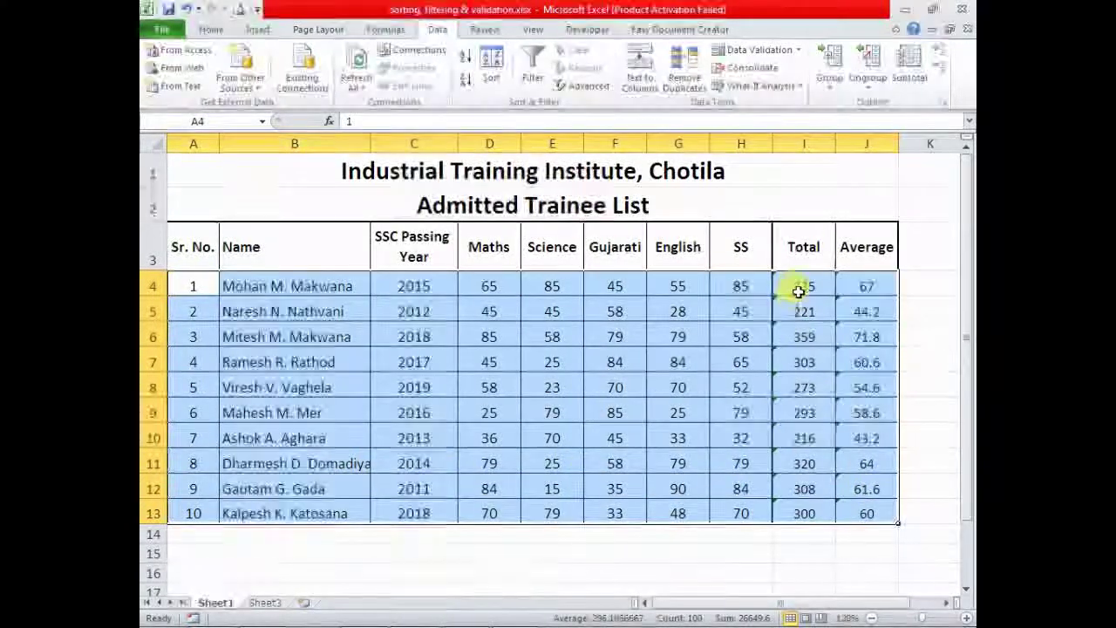
click(780, 373)
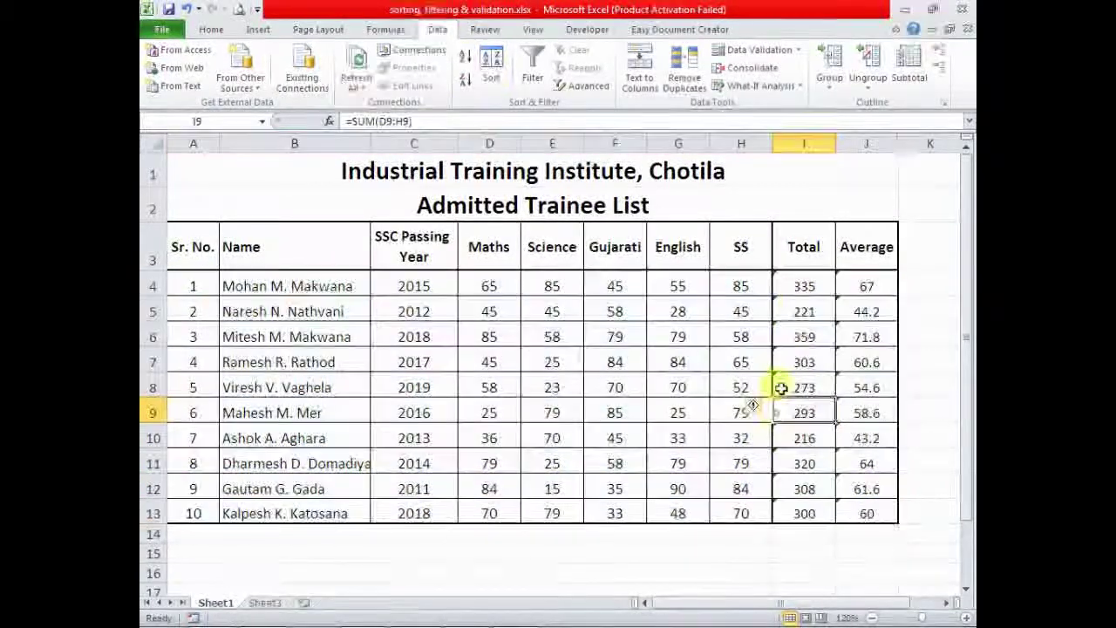
drag(804, 283, 806, 514)
click(492, 61)
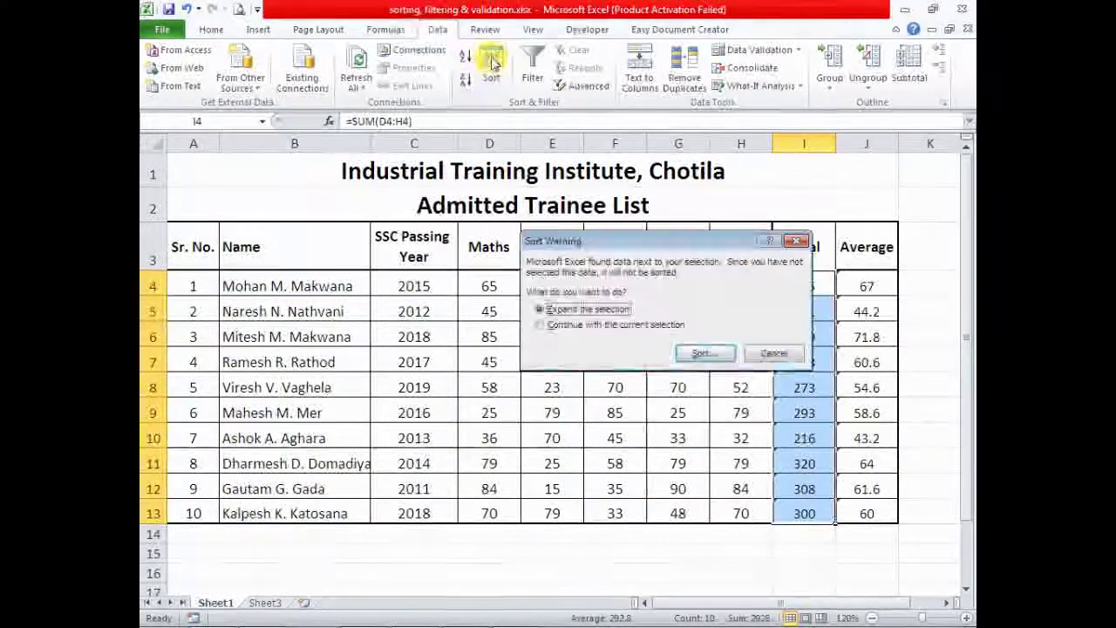
click(705, 353)
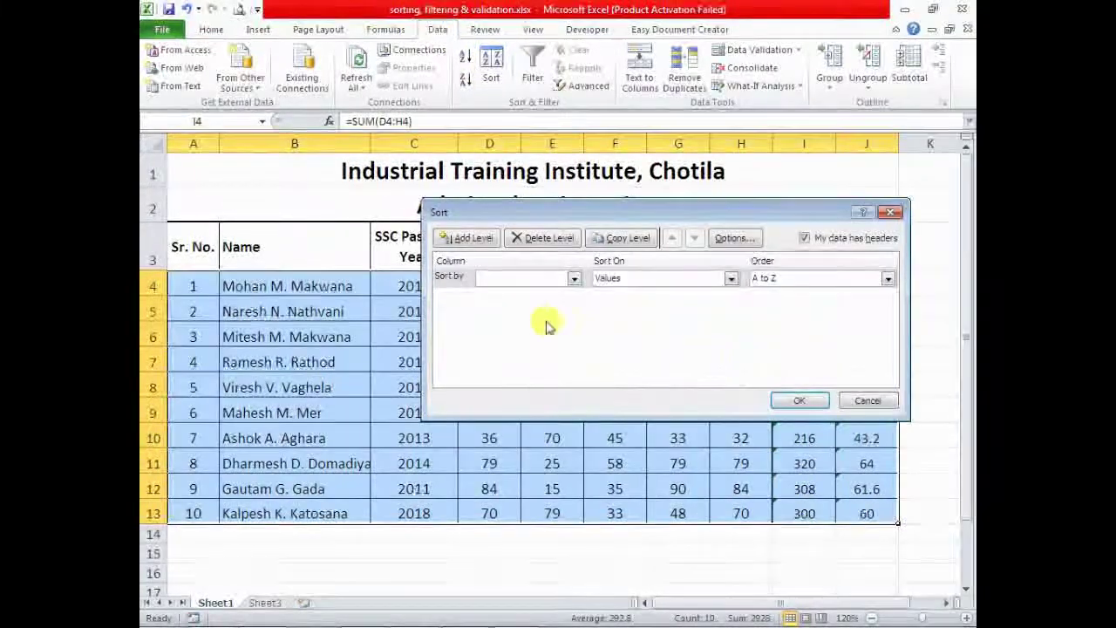
click(517, 278)
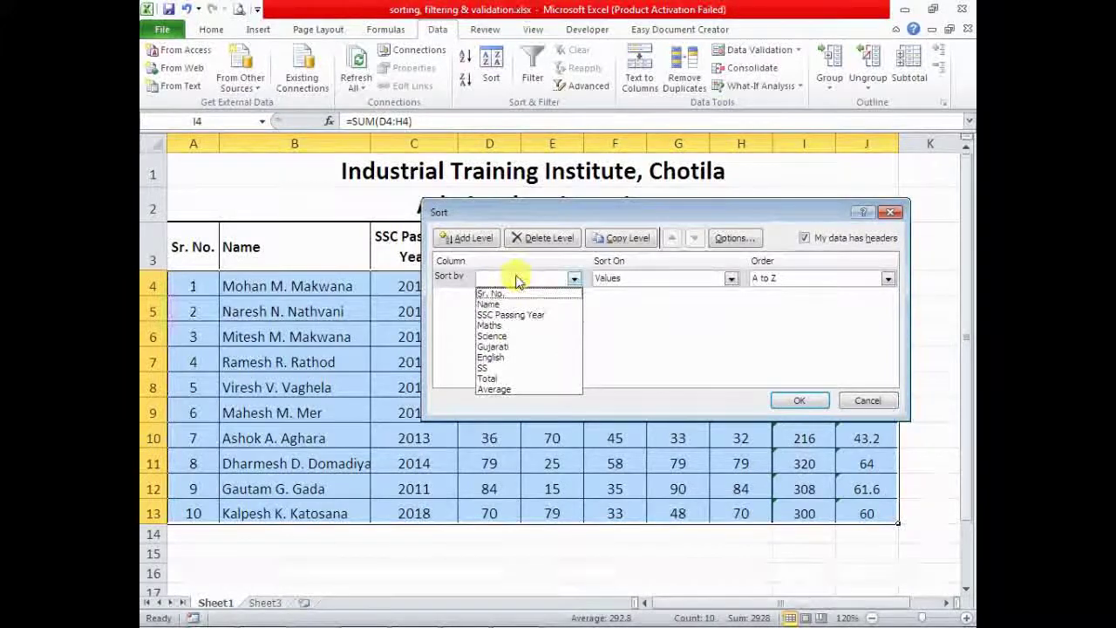
click(497, 378)
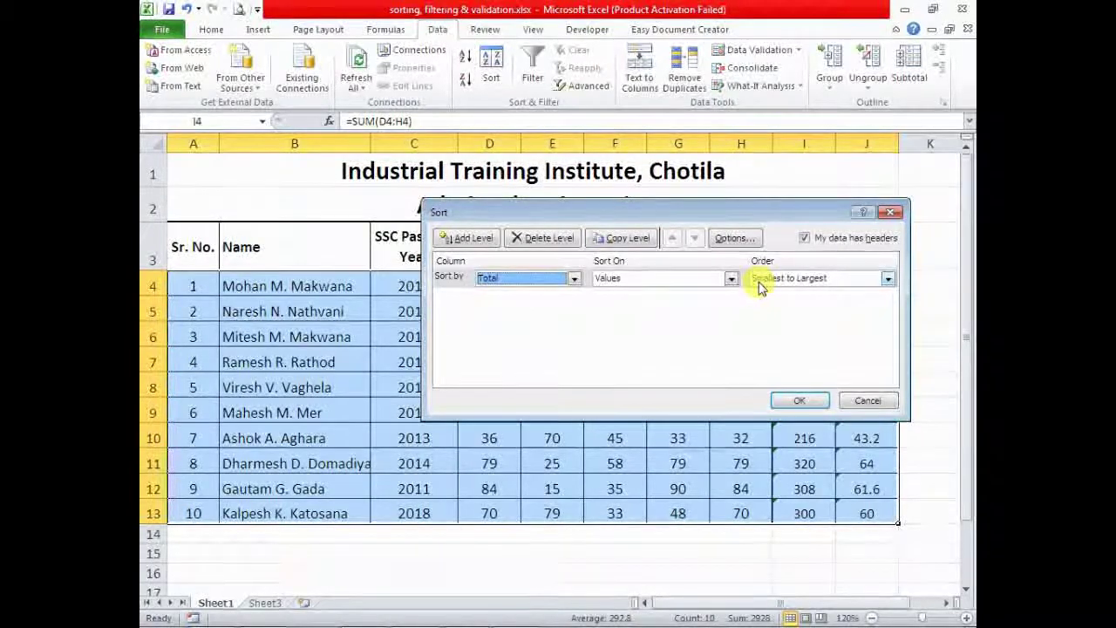
click(758, 288)
click(761, 305)
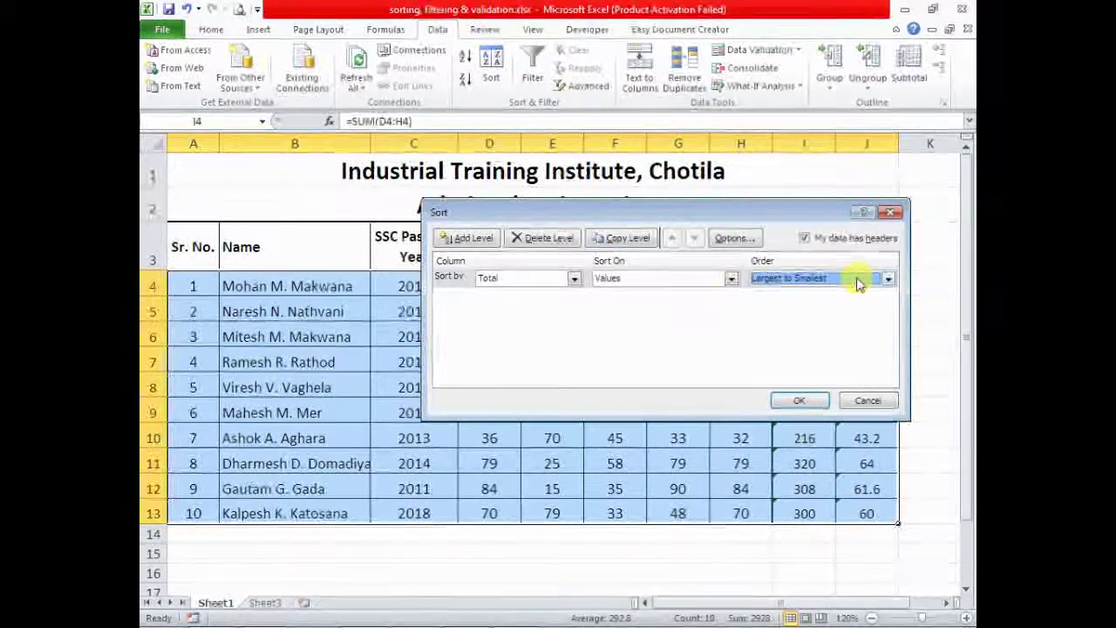
click(798, 400)
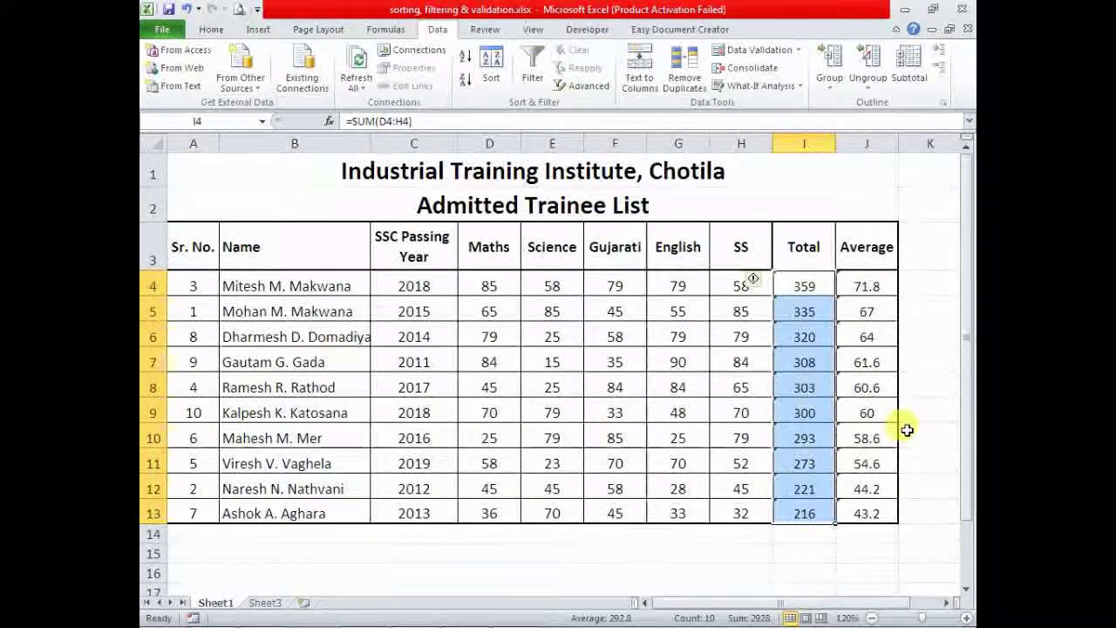
click(816, 286)
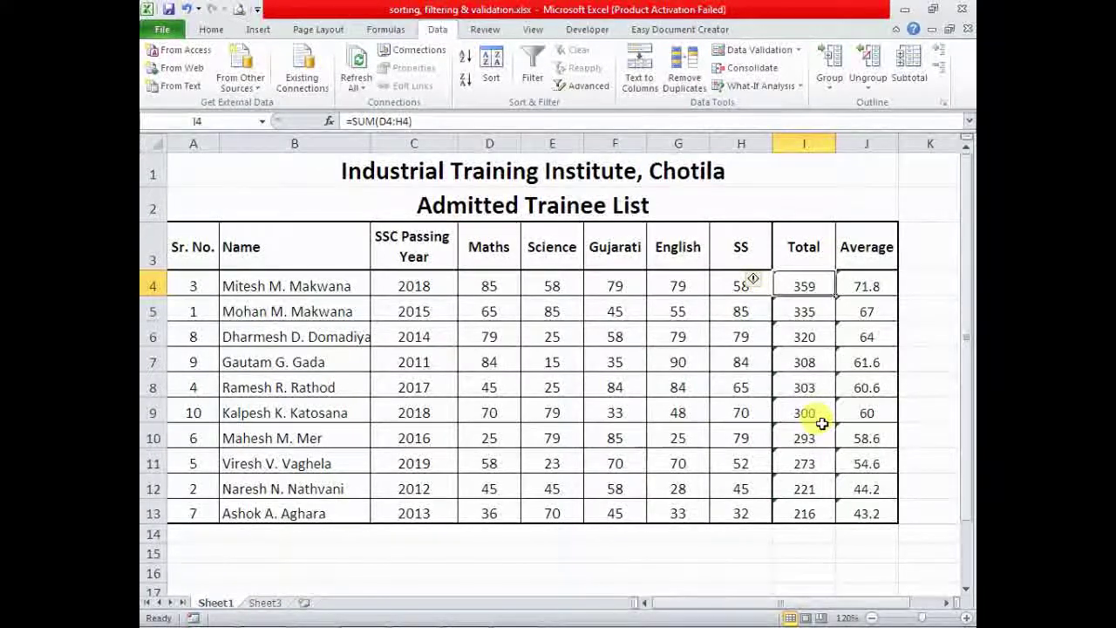
click(800, 513)
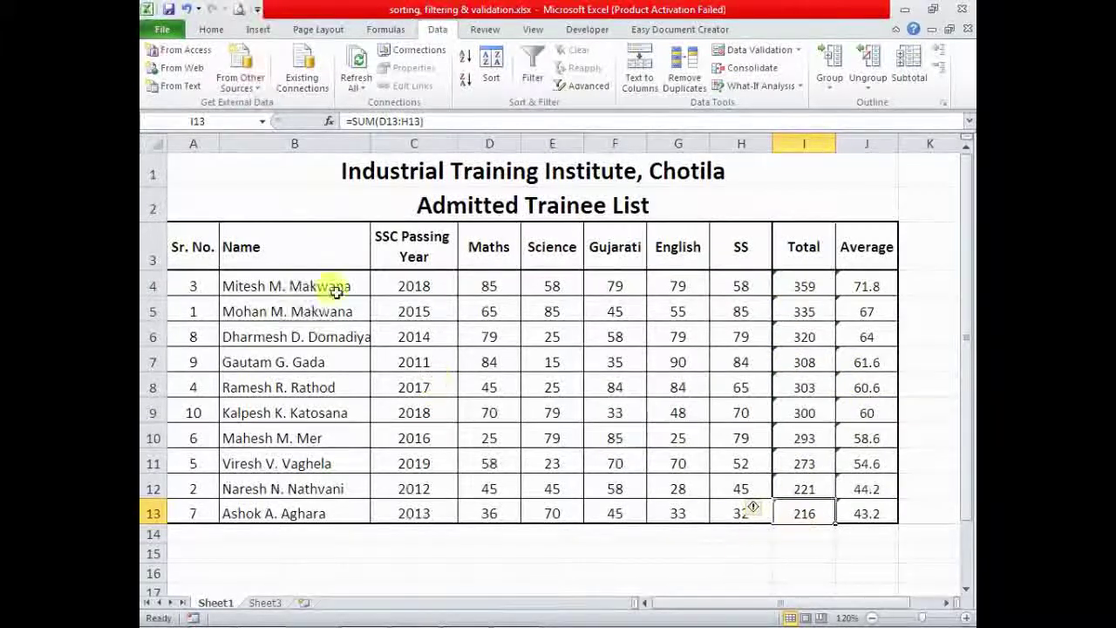
Step: Select names B4:B13 and sort the expanded table by Name, A to Z
click(268, 283)
drag(267, 284, 262, 508)
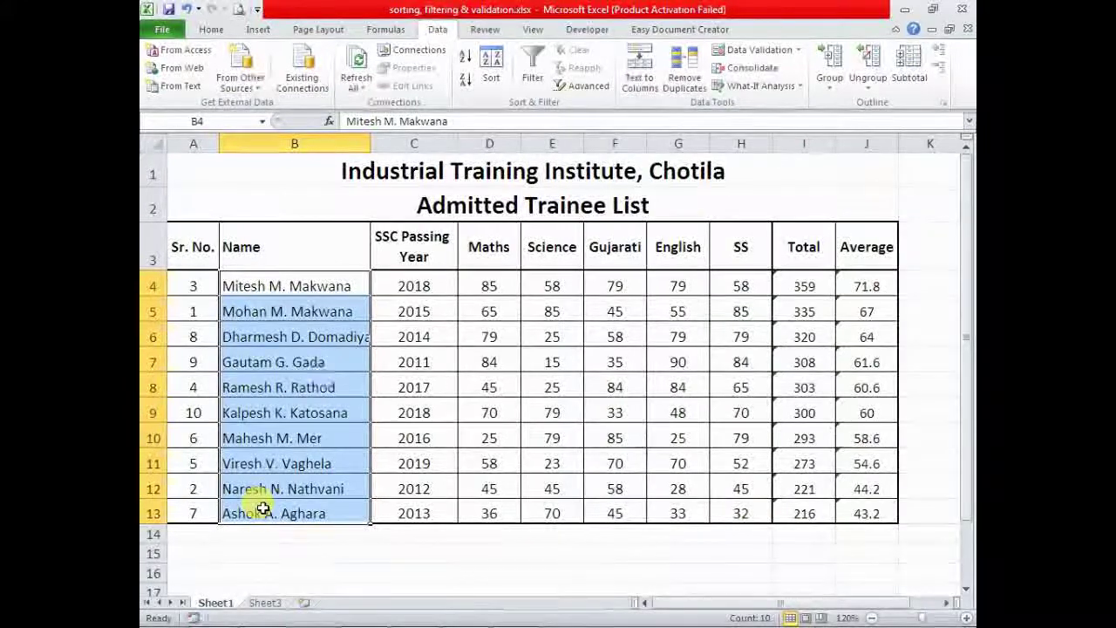
click(491, 65)
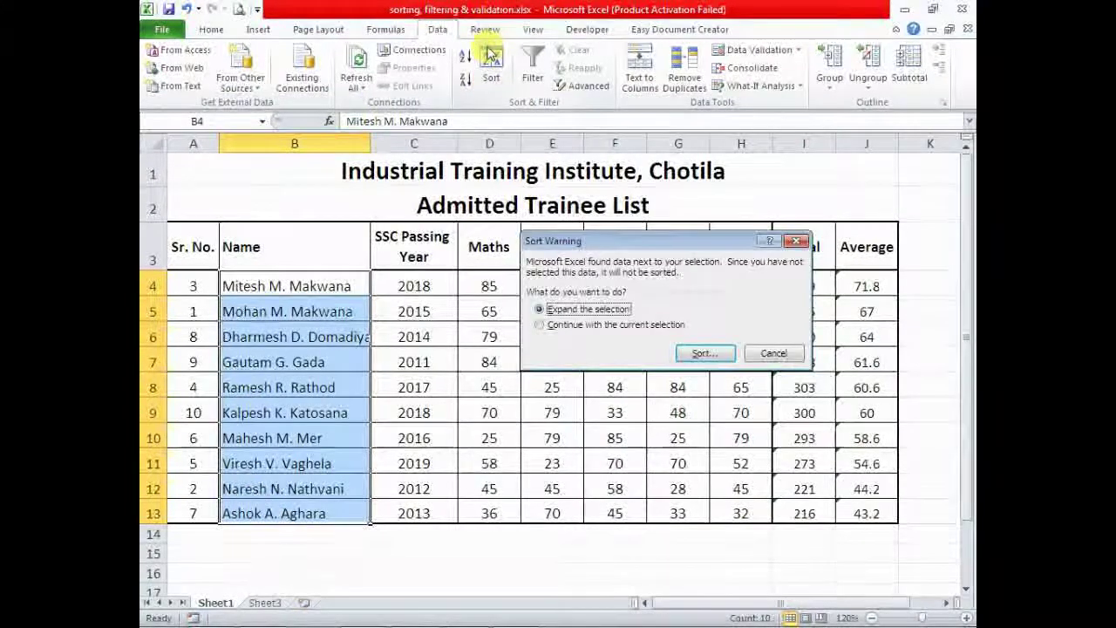
click(705, 354)
click(519, 277)
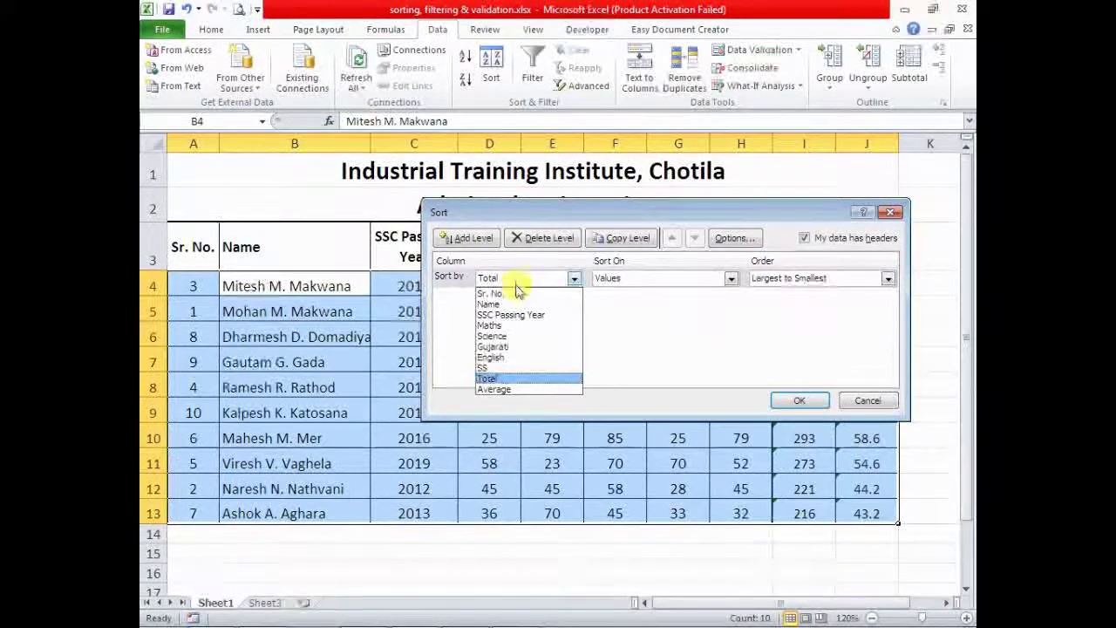
click(488, 305)
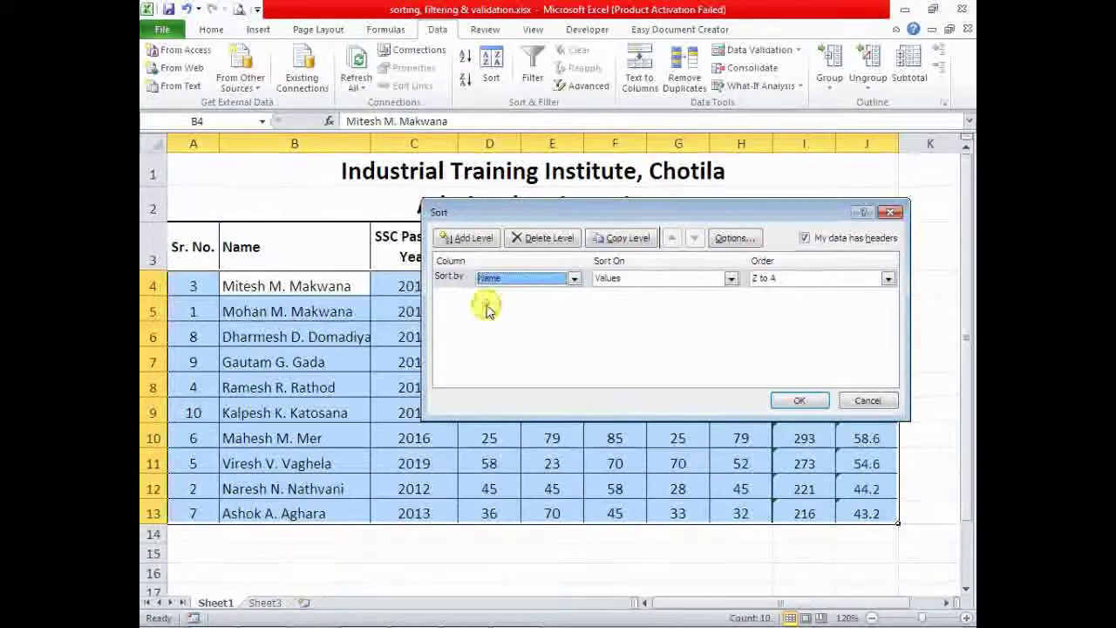
click(763, 279)
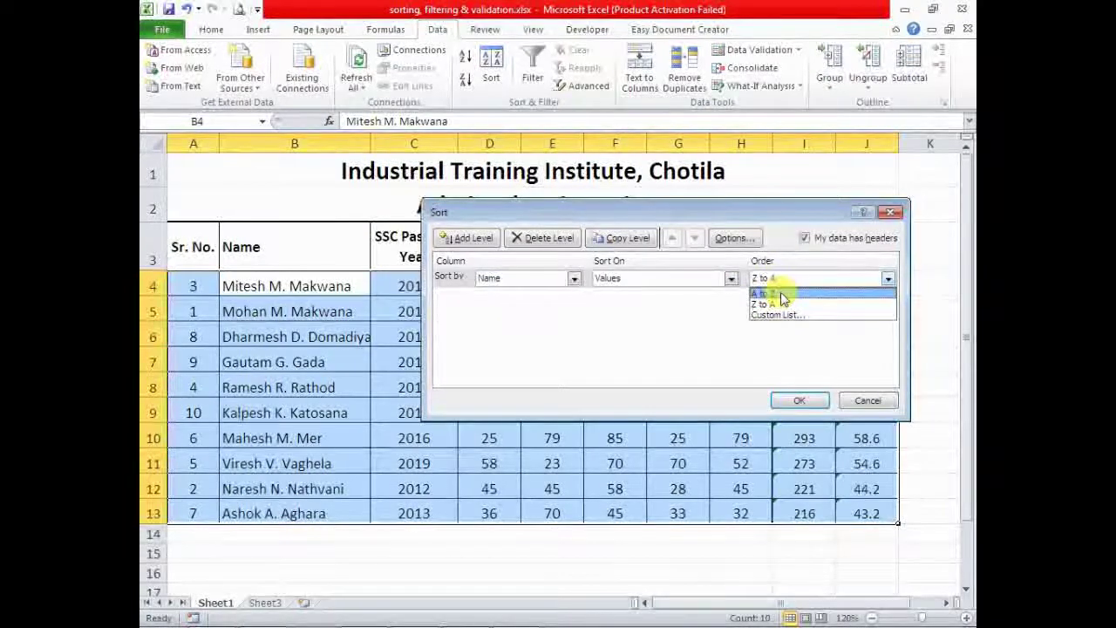
click(781, 295)
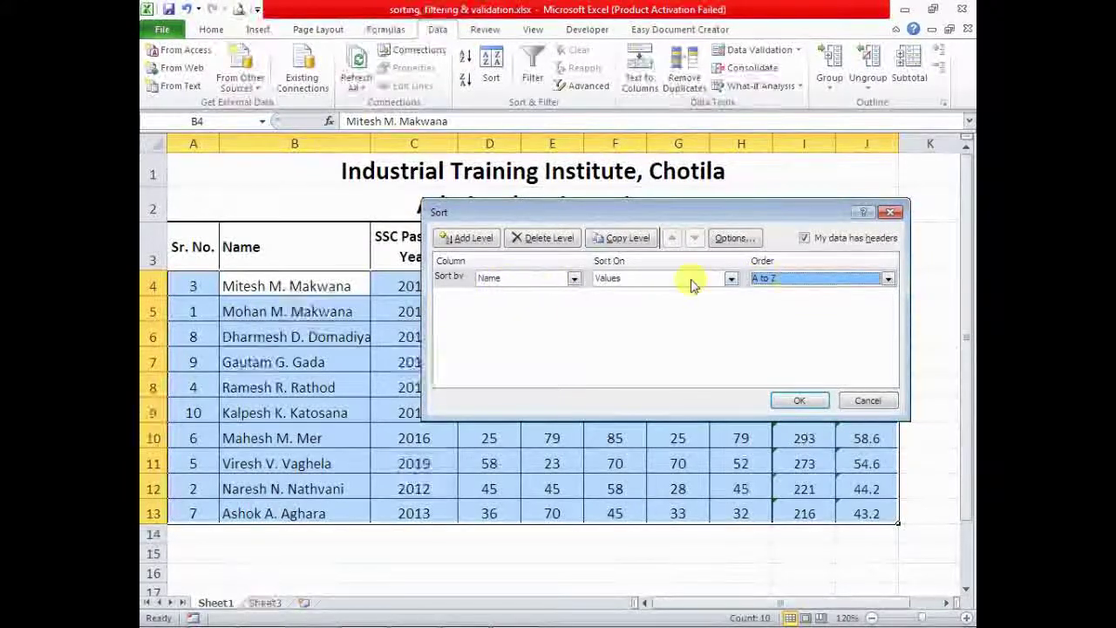
click(792, 401)
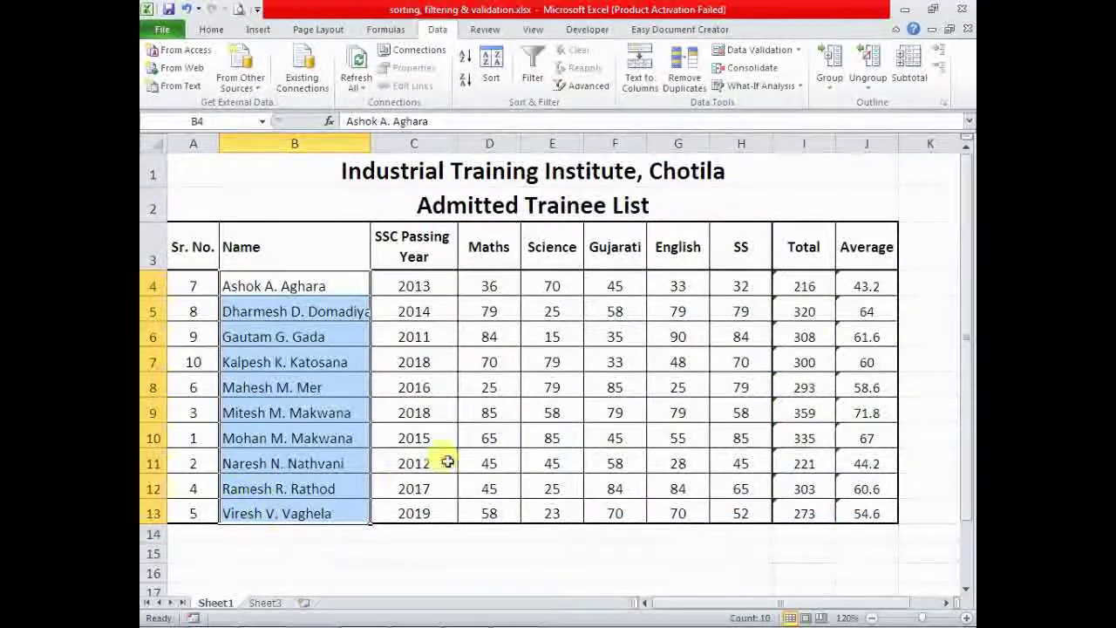
click(545, 433)
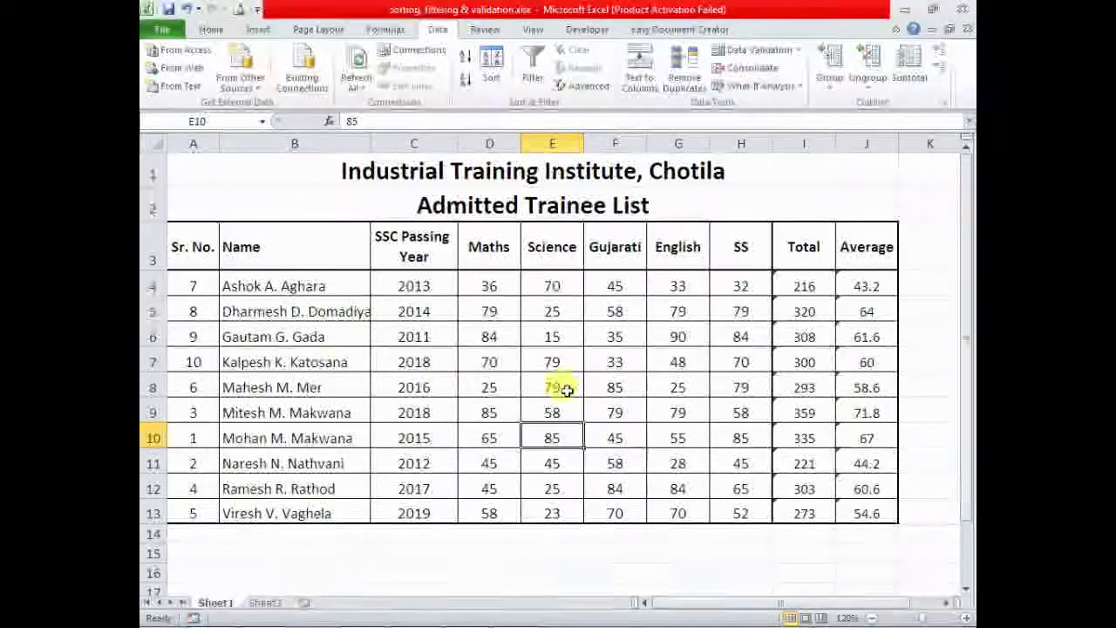
Step: Select header row A3:J3 to enable filtering
drag(171, 245, 879, 247)
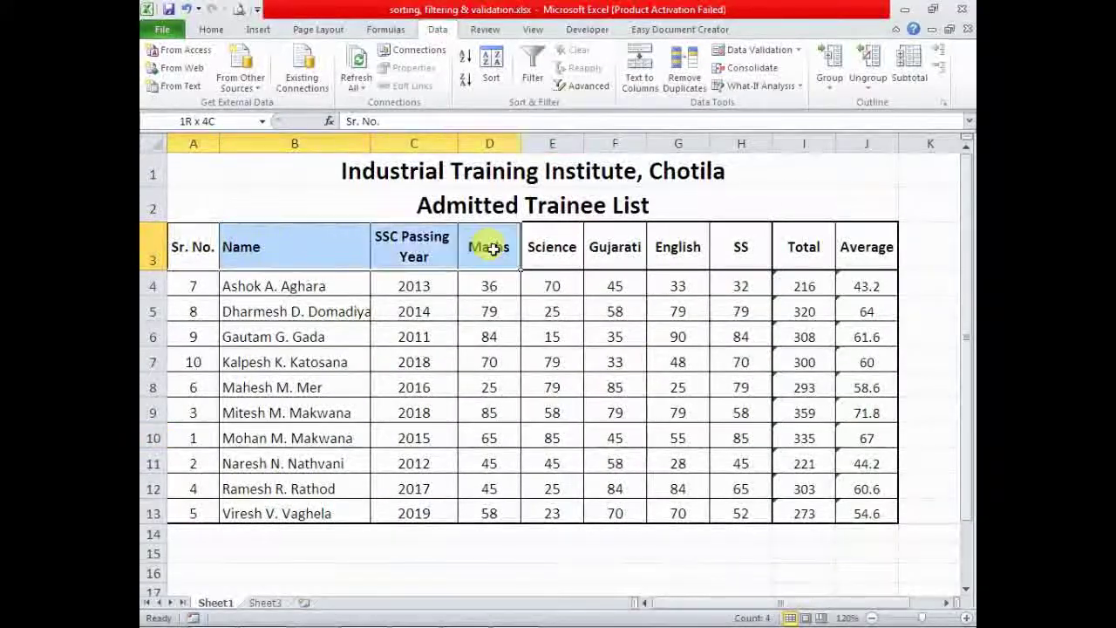
click(629, 431)
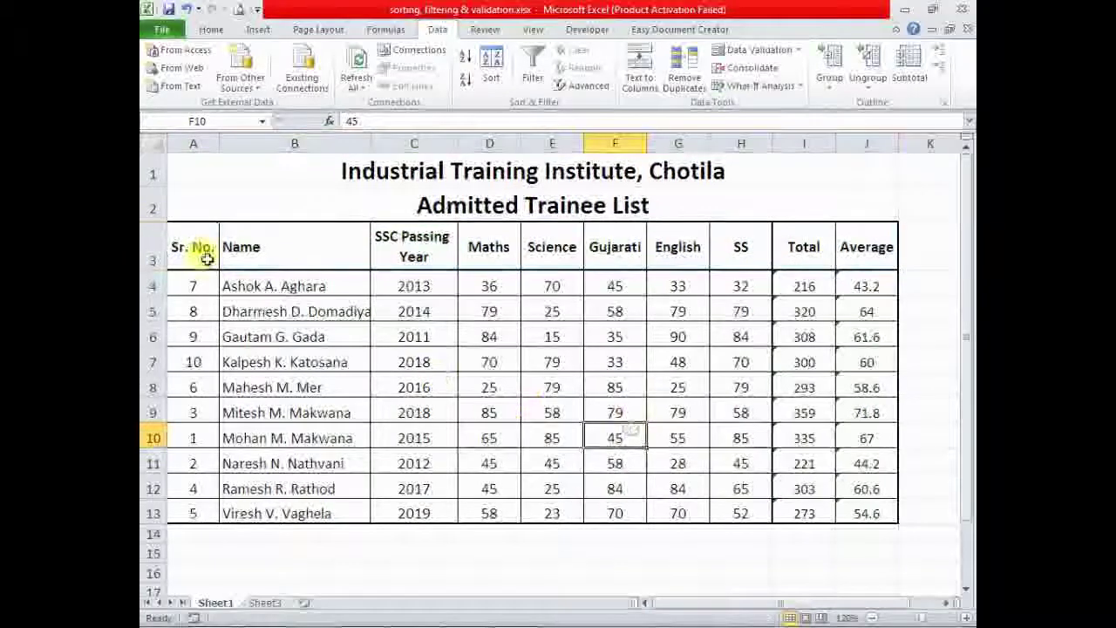
drag(185, 244, 878, 243)
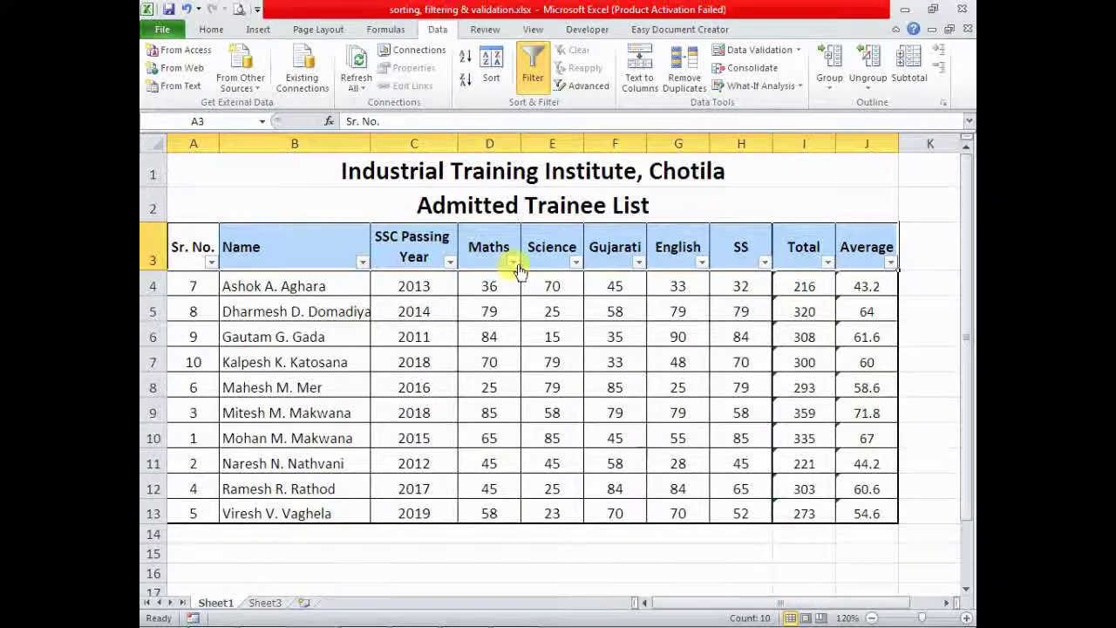
click(603, 394)
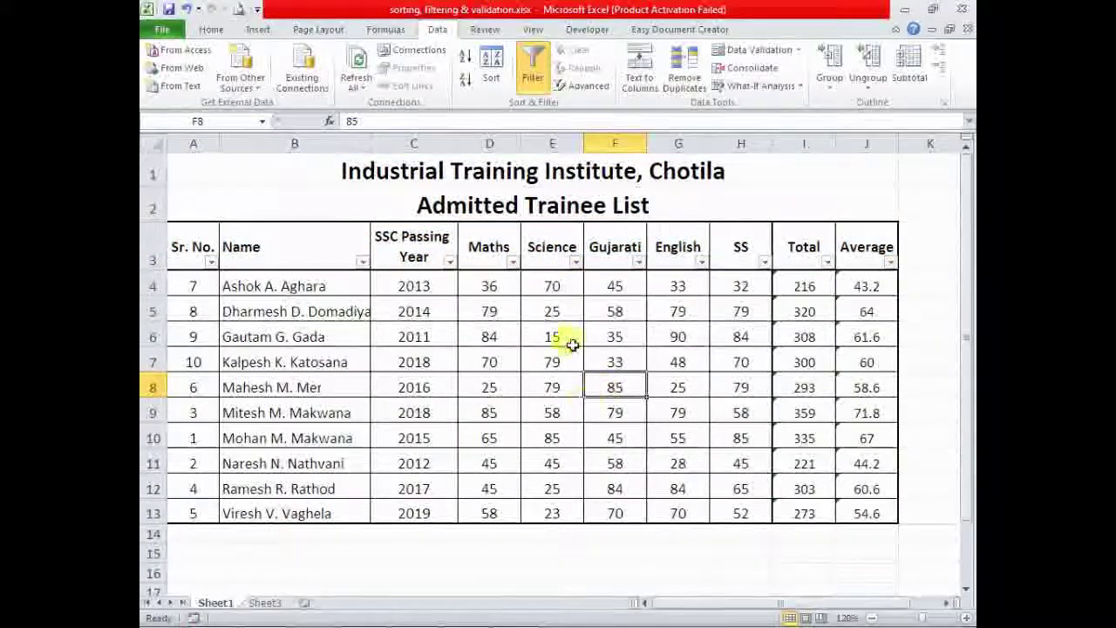
Step: Filter Science to 70, 79 and 85 by unchecking 15, 23, 25, 45 and 58
click(576, 262)
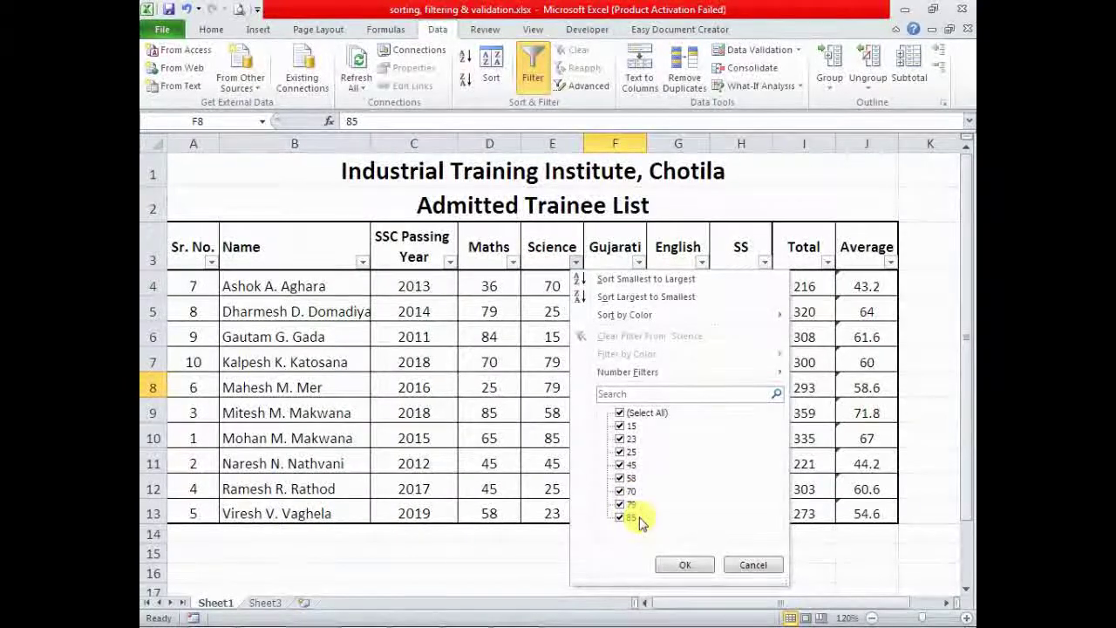
mouse_move(628, 372)
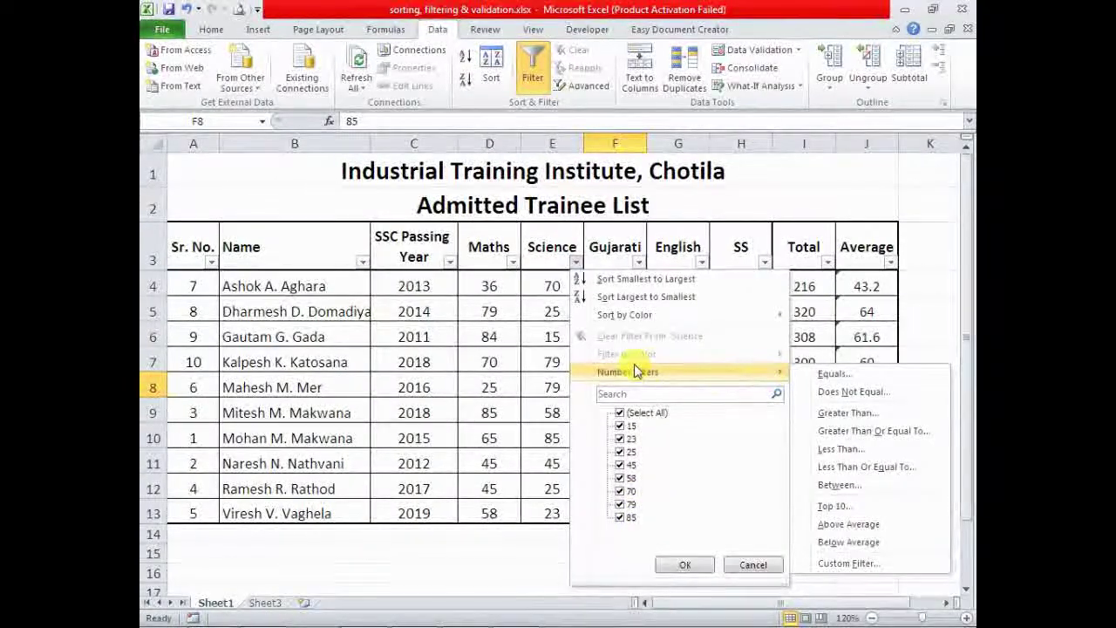
click(619, 426)
click(619, 438)
click(619, 451)
click(619, 464)
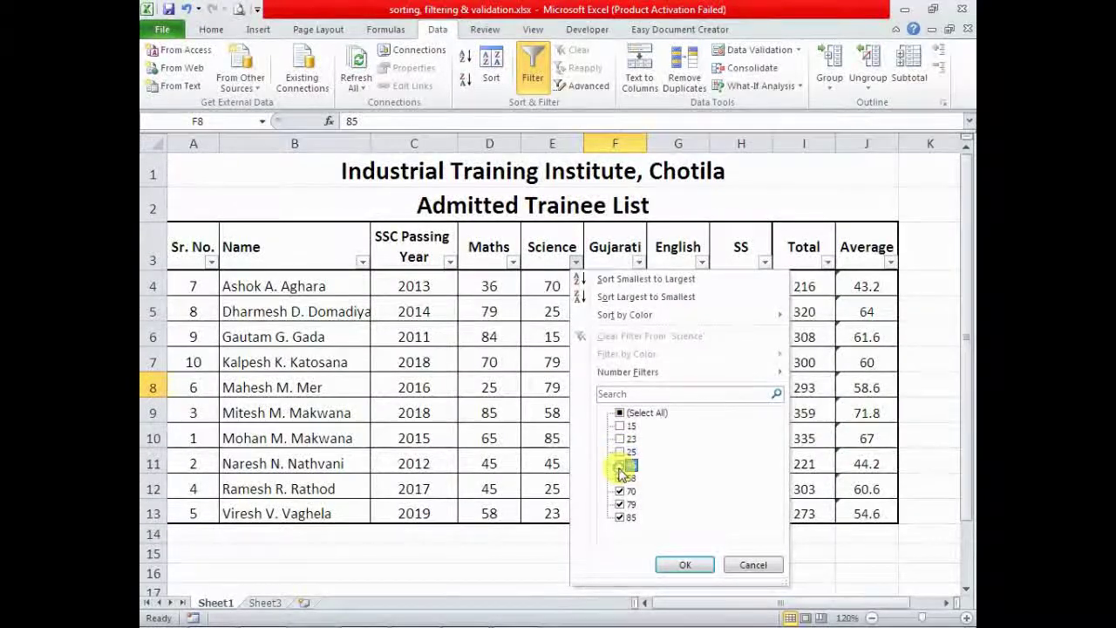
click(619, 479)
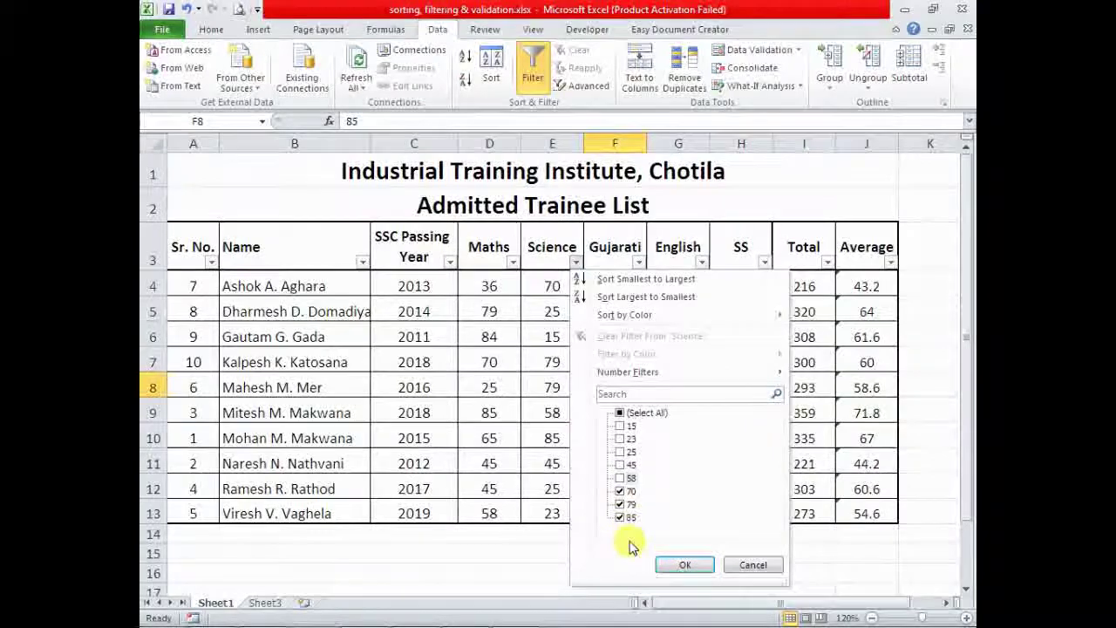
click(685, 565)
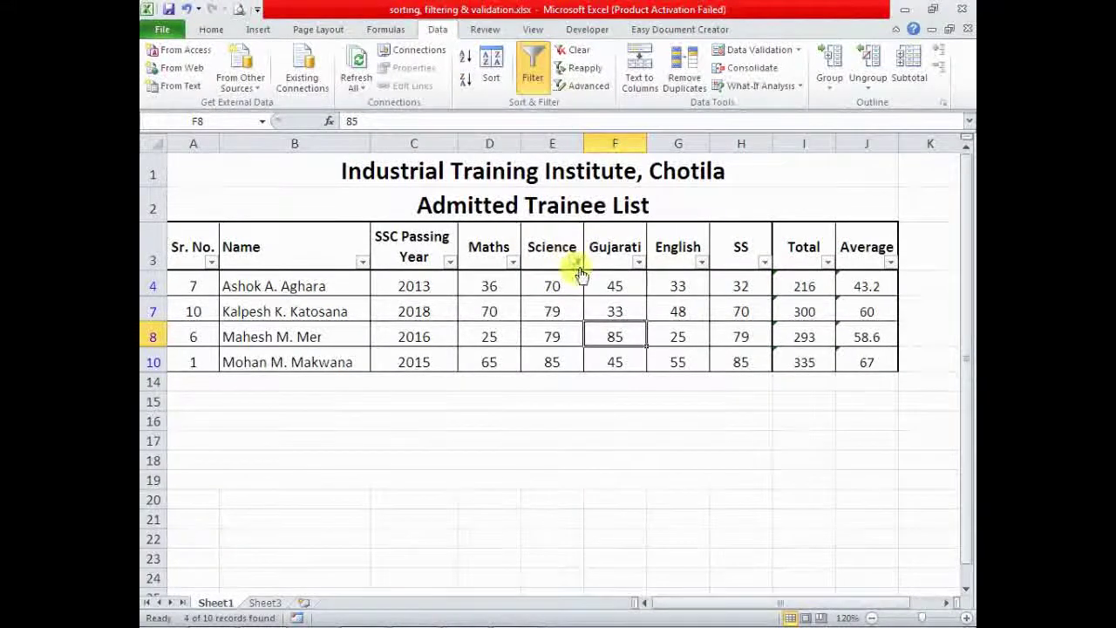
click(577, 262)
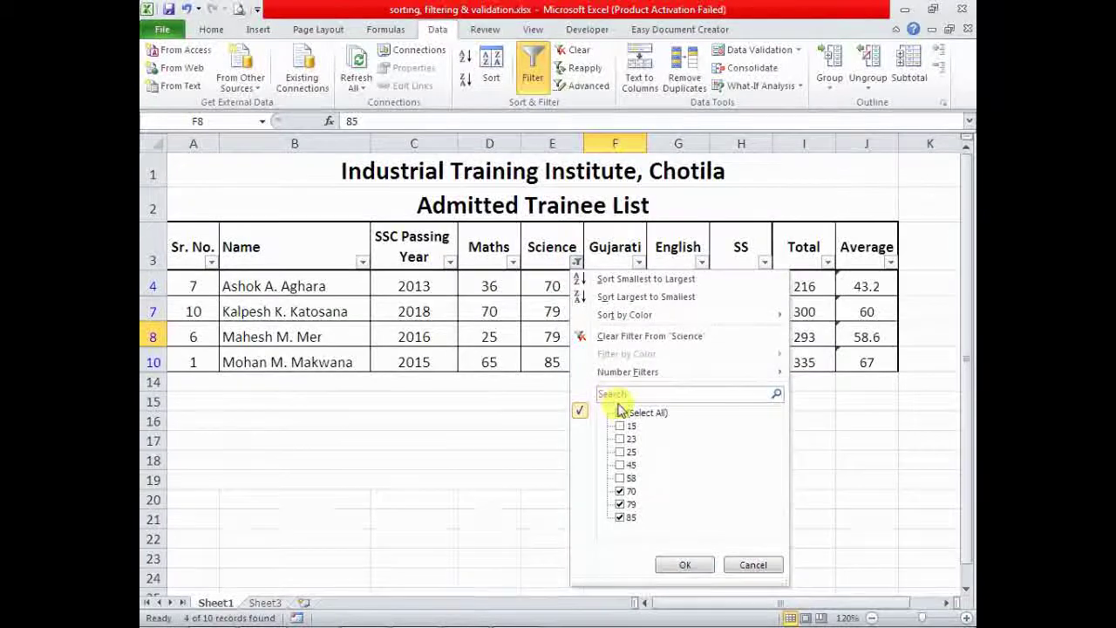
Step: Clear the Science filter and show only trainees with Total greater than 300
click(682, 564)
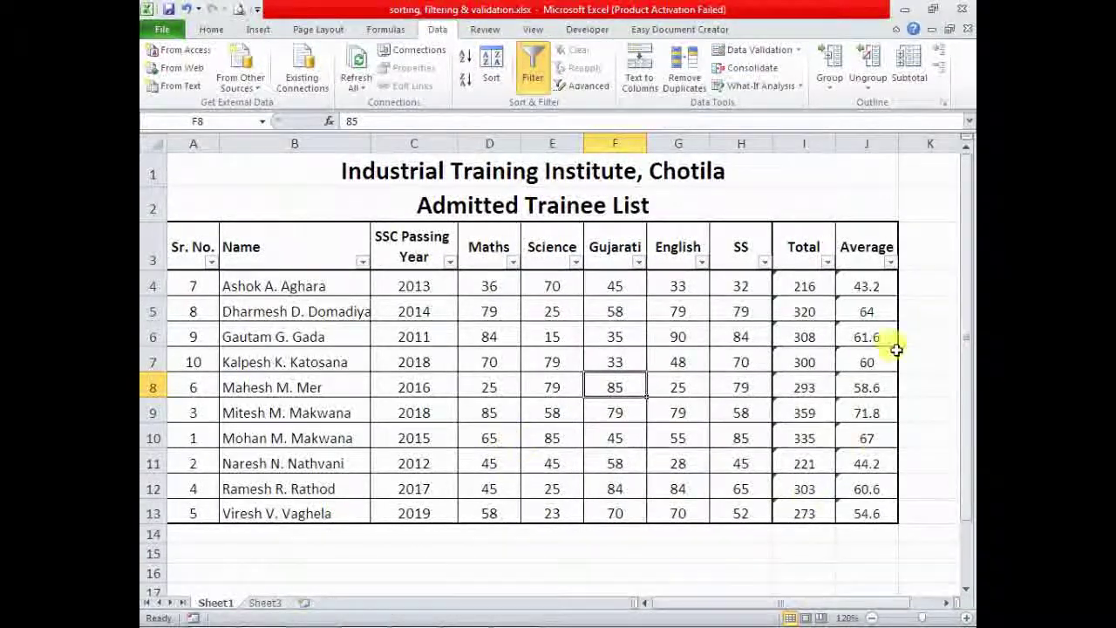
click(826, 263)
mouse_move(811, 372)
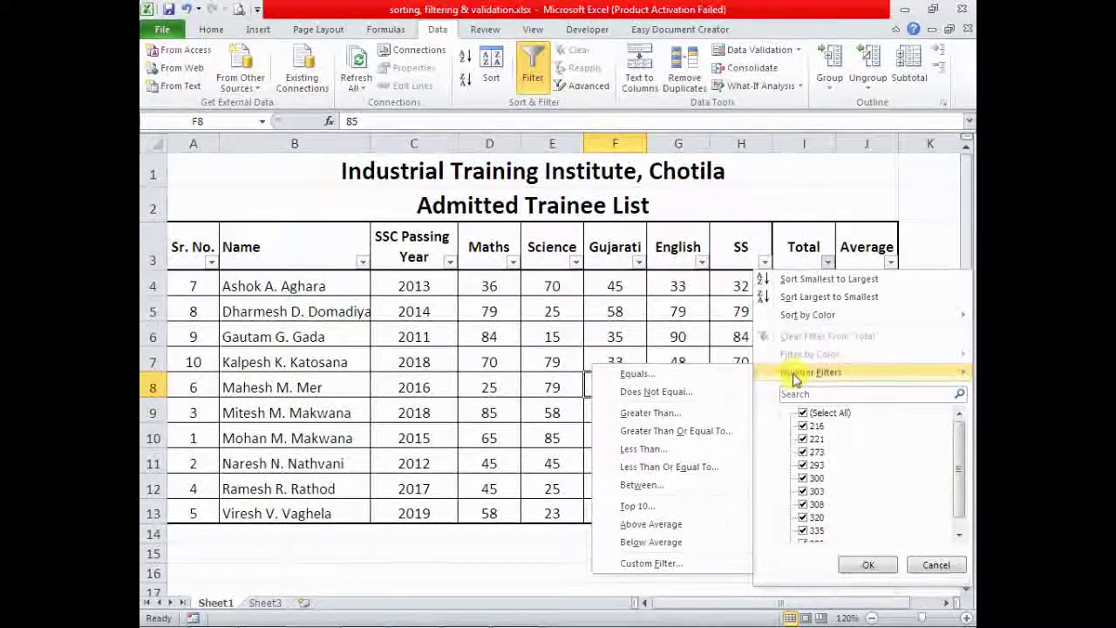
click(665, 414)
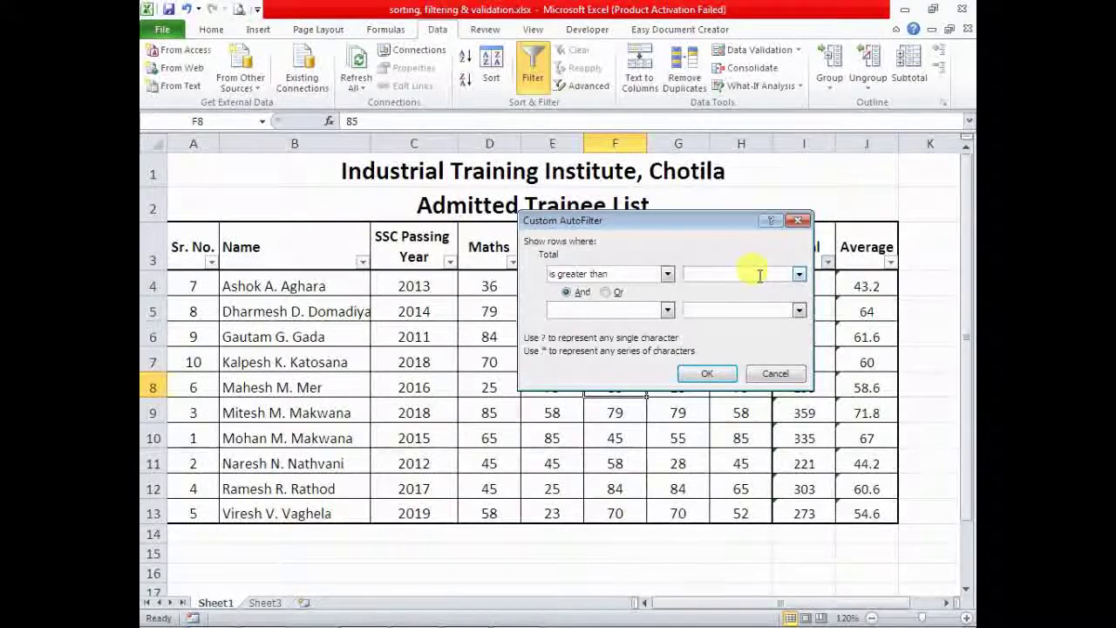
text(300)
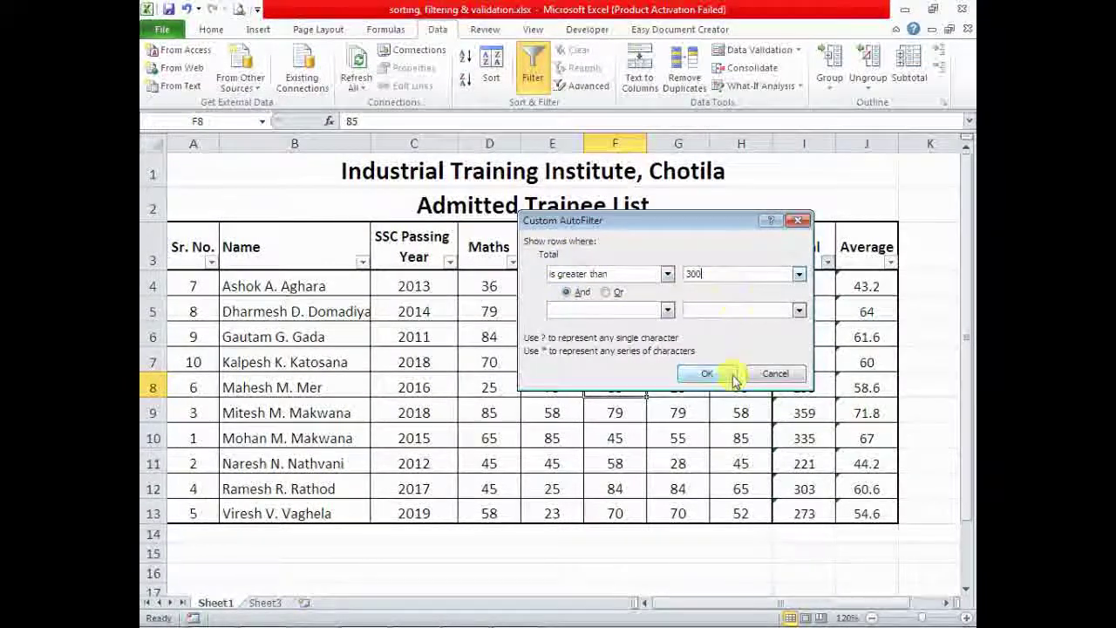
click(705, 372)
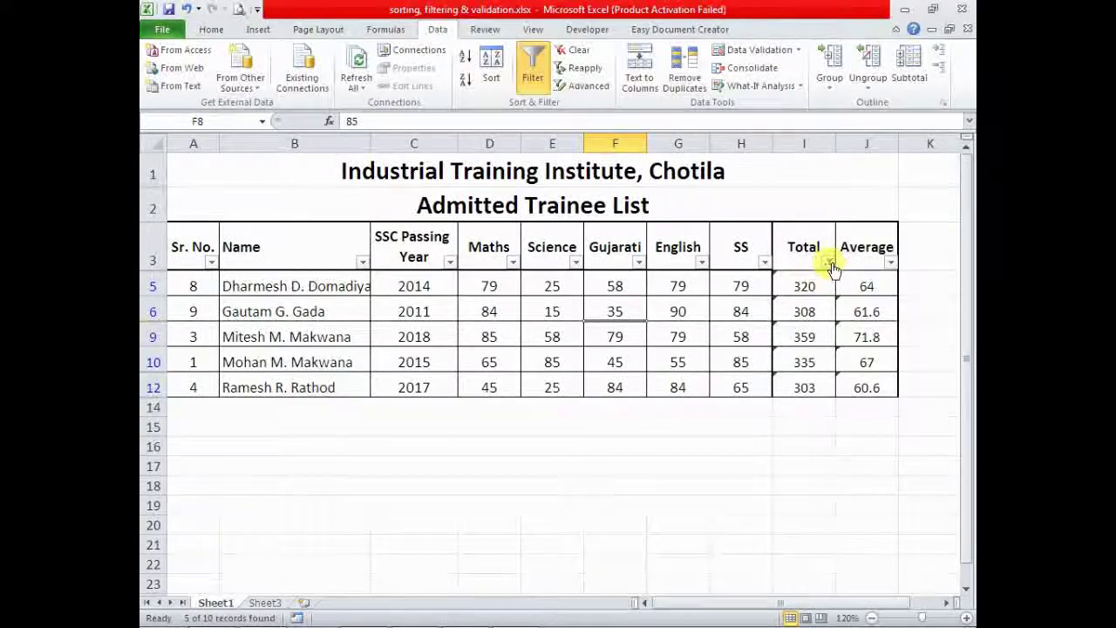
Step: Clear the Total filter by selecting all its values
click(829, 262)
click(803, 414)
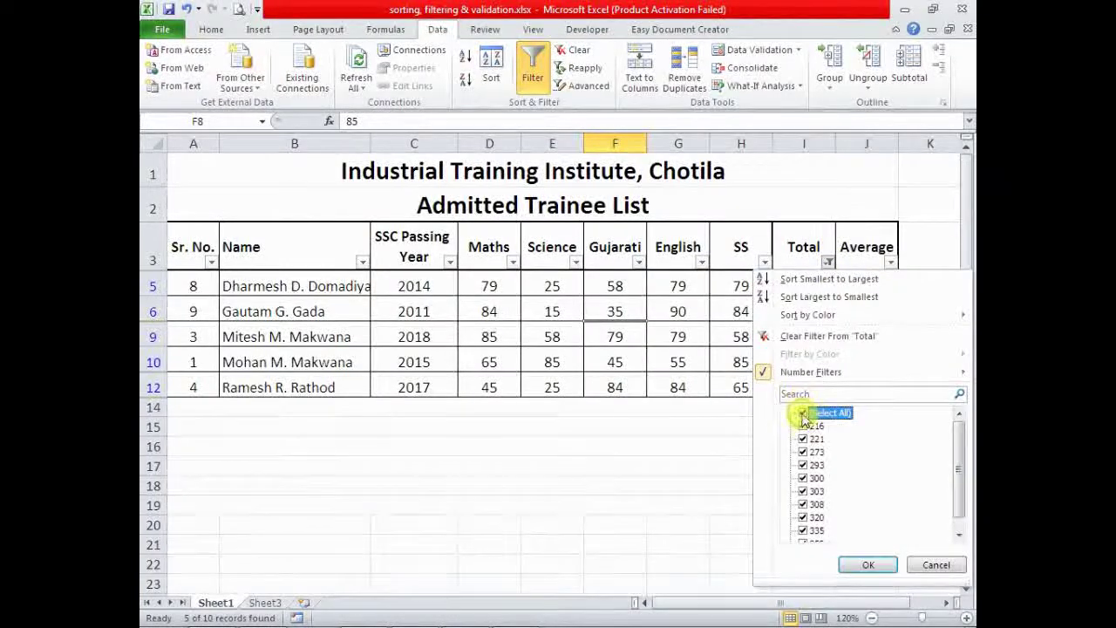
click(863, 565)
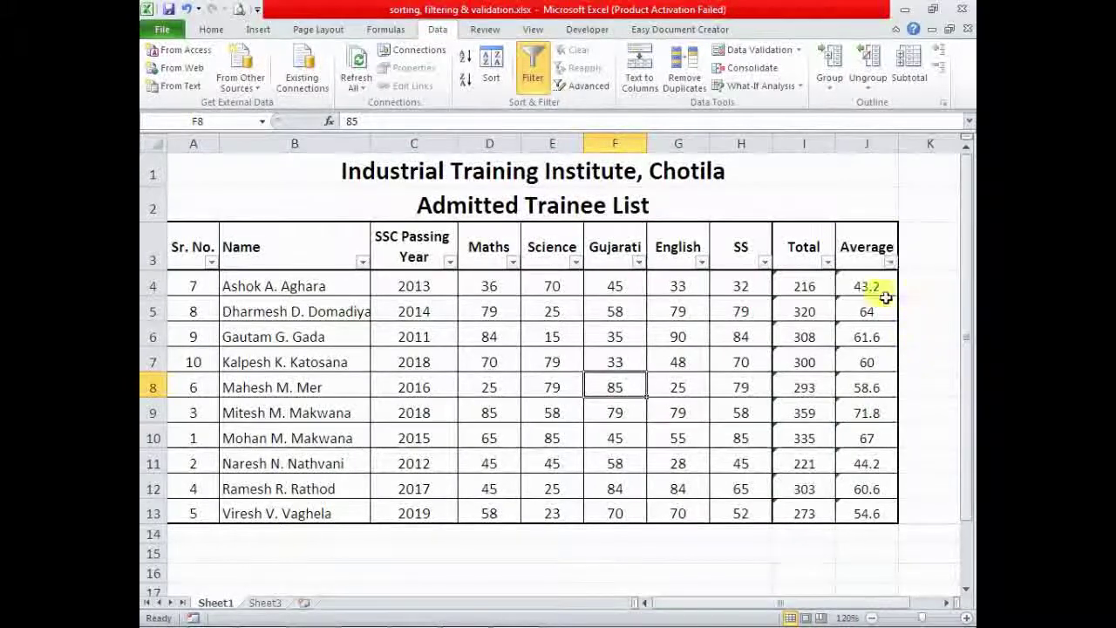
Step: Filter Average to show only trainees averaging less than 50
click(891, 261)
mouse_move(811, 371)
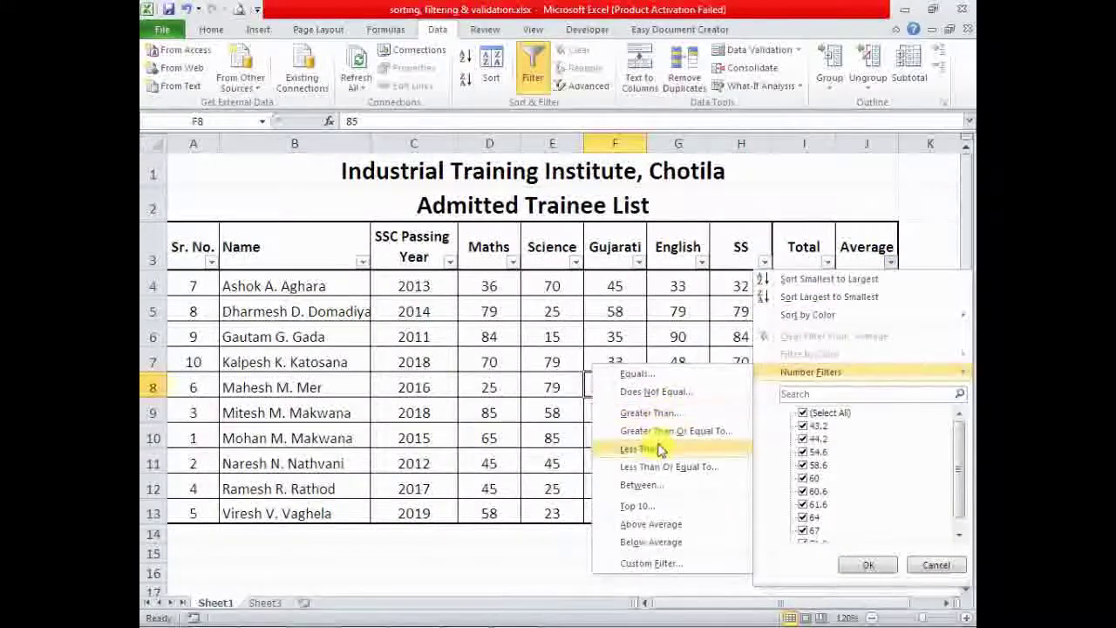
click(660, 450)
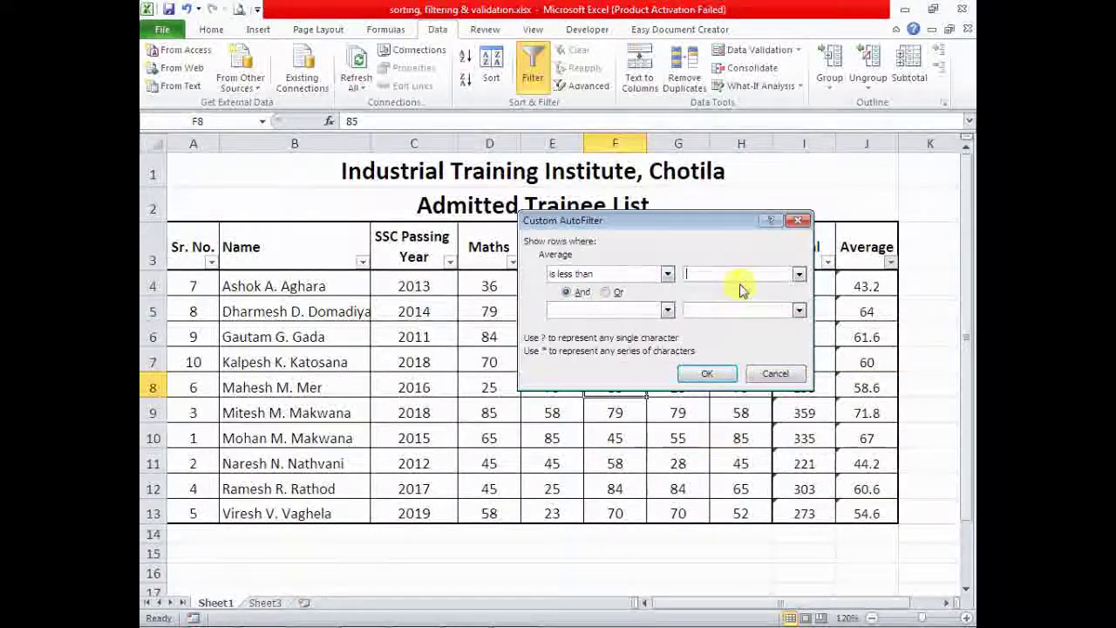
text(50)
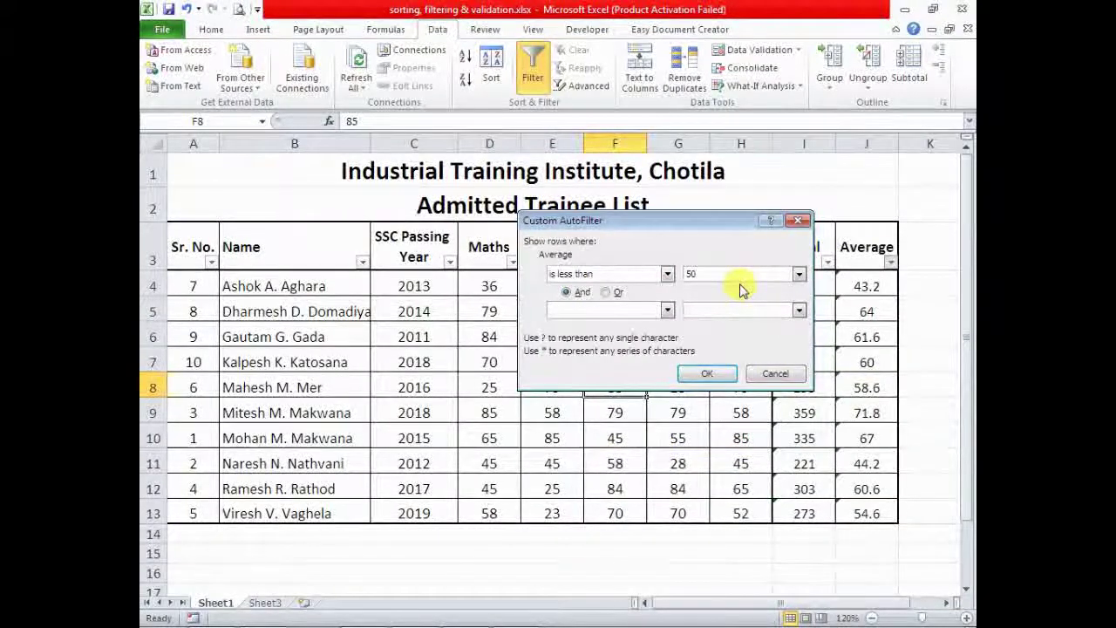
click(698, 375)
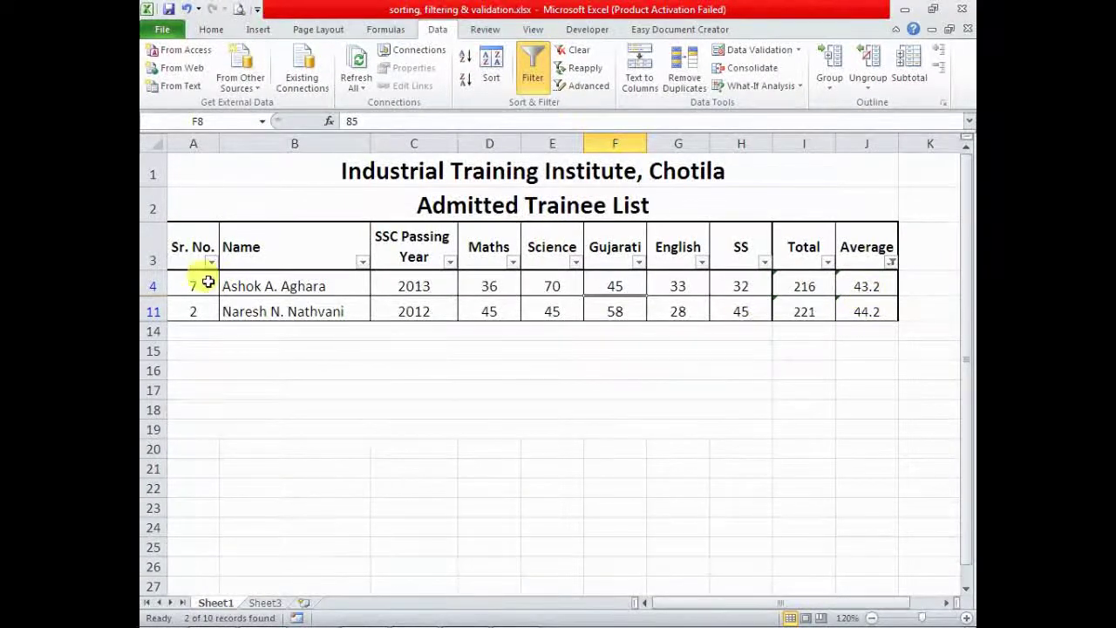
Step: Remove the Average filter so all ten trainees are visible again
click(890, 262)
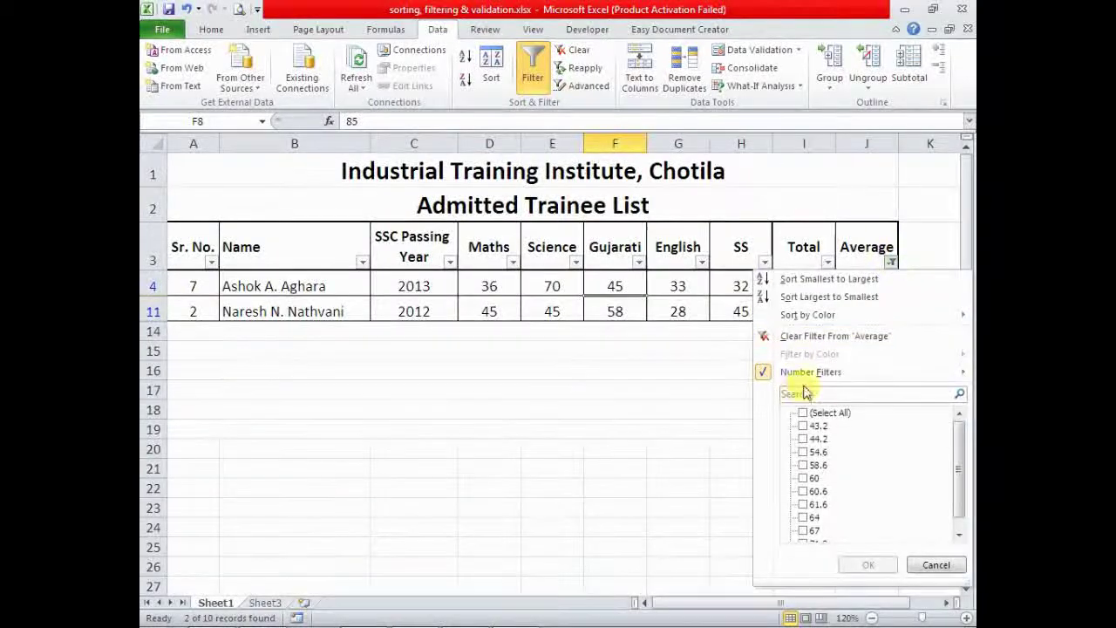
click(873, 572)
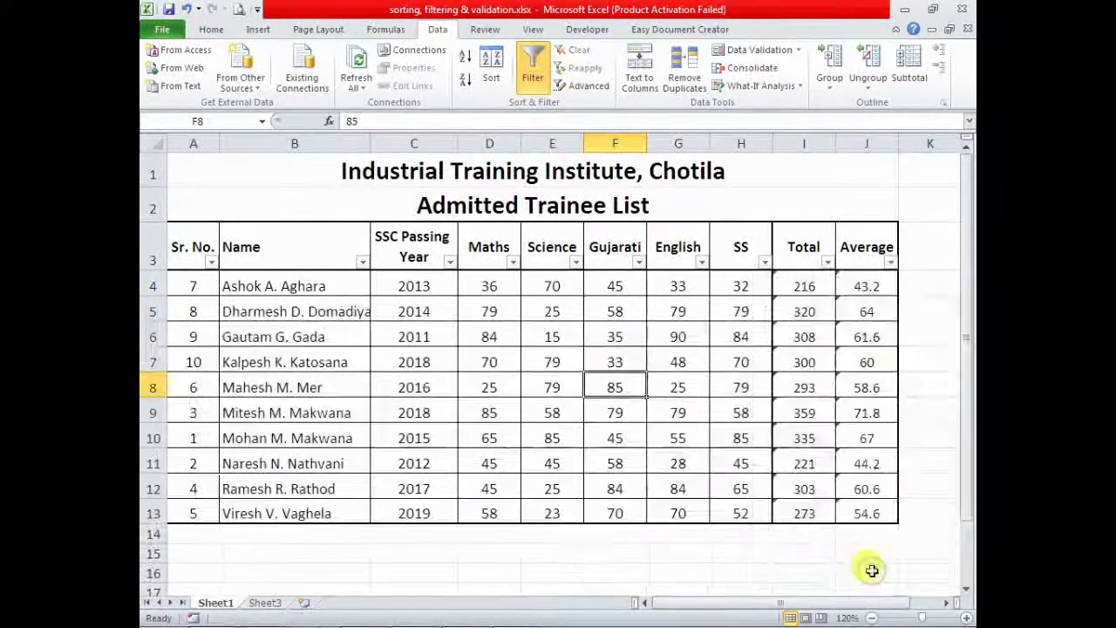
click(926, 410)
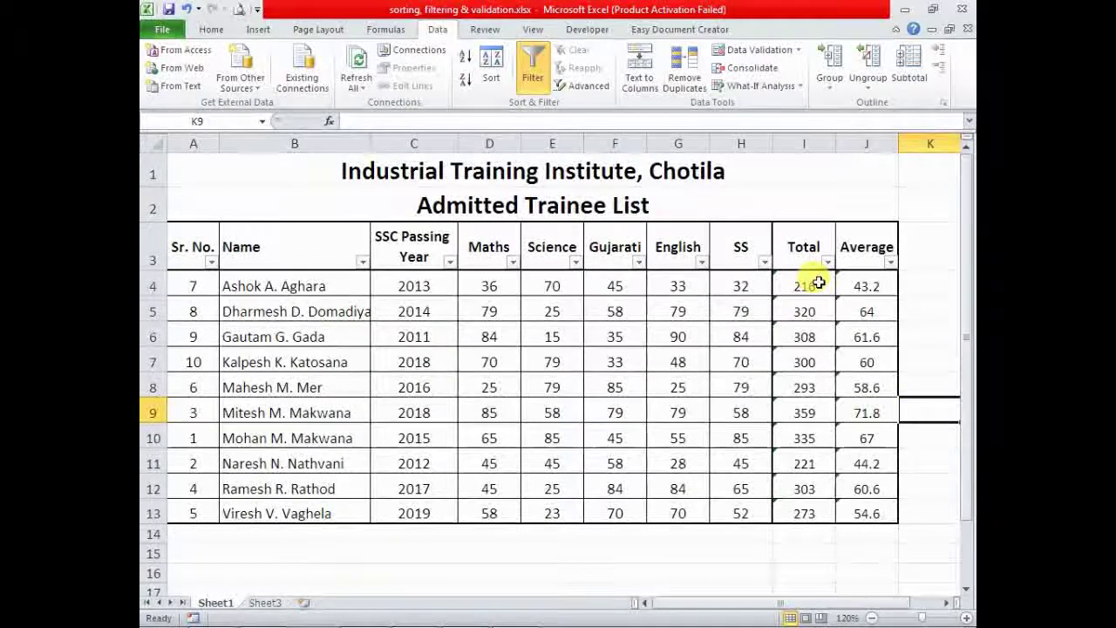
Step: Apply a Begins With 'M' text filter on the Name column, showing 3 of 10 trainees
click(362, 262)
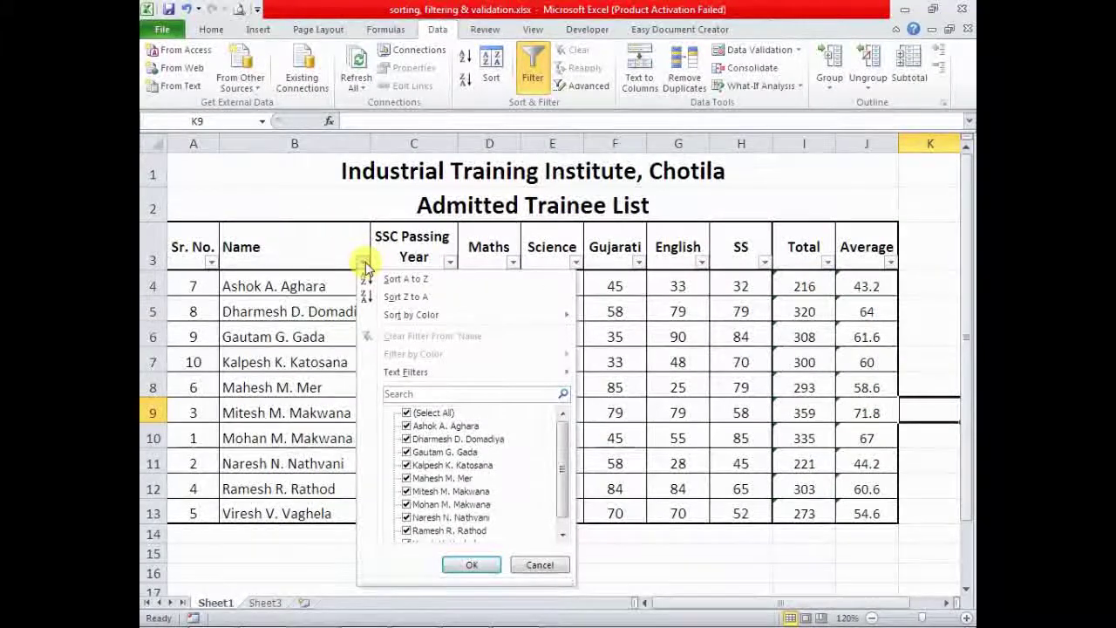
mouse_move(406, 371)
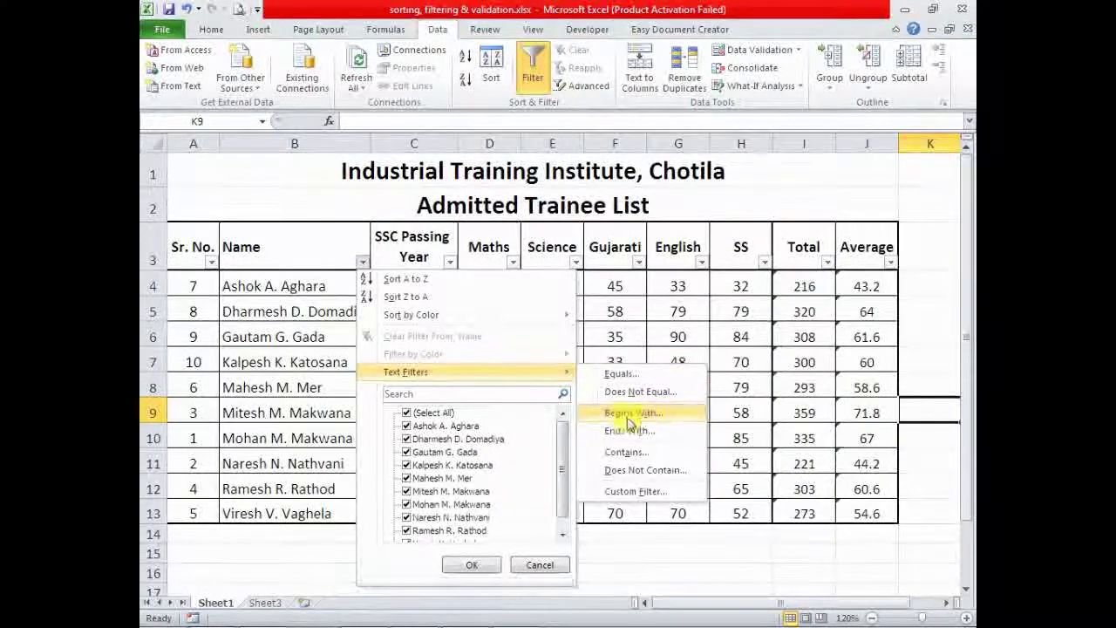
click(656, 418)
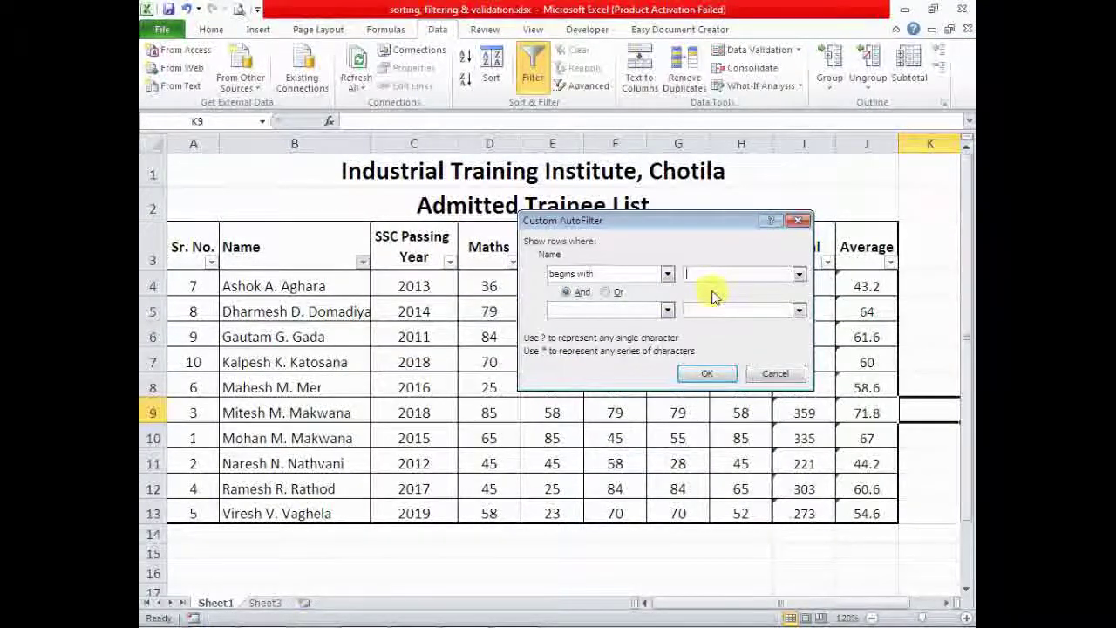
text(m)
key(BackSpace)
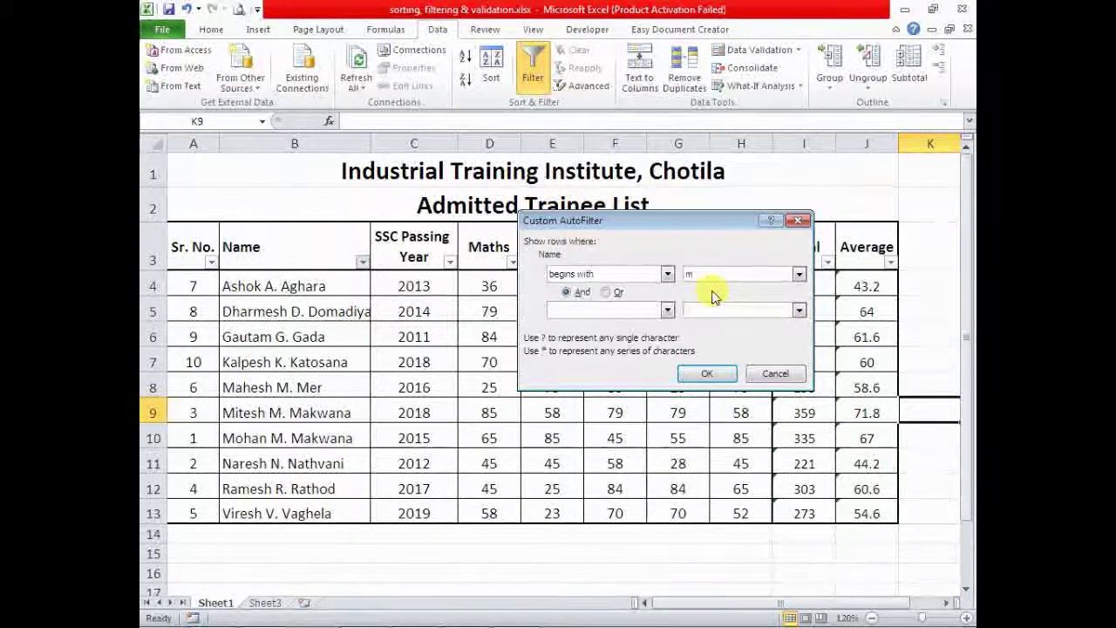
text(M)
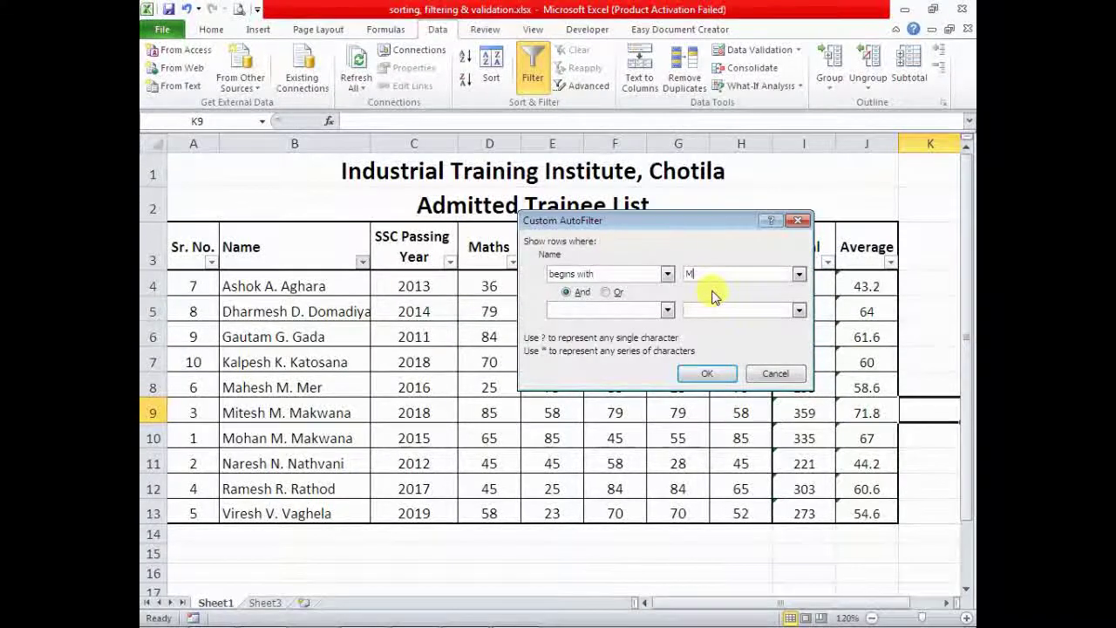
click(704, 376)
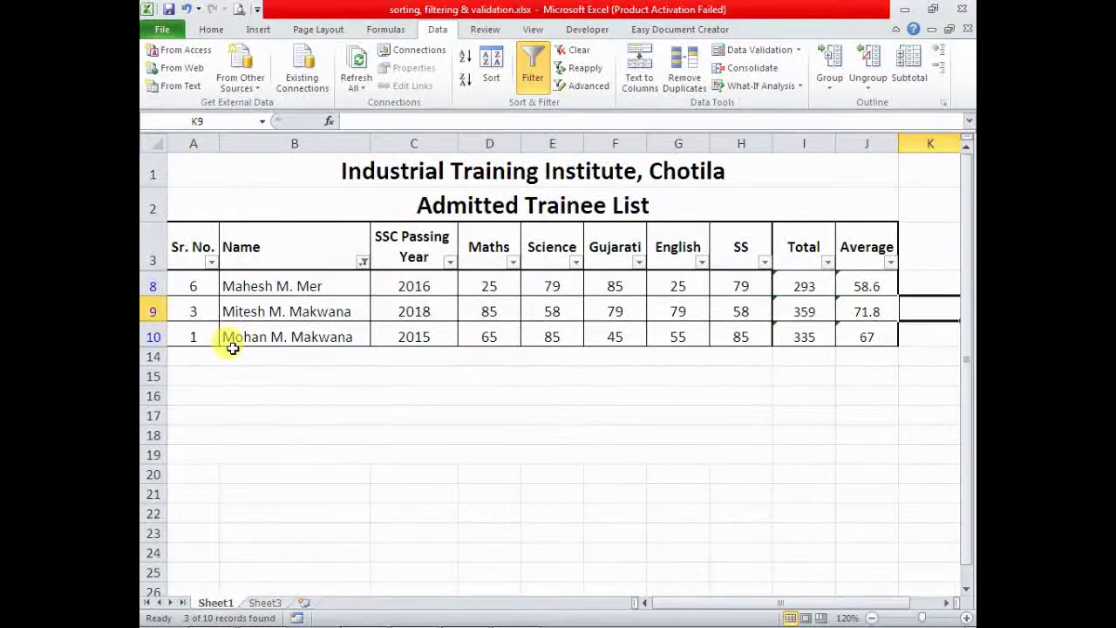
click(362, 263)
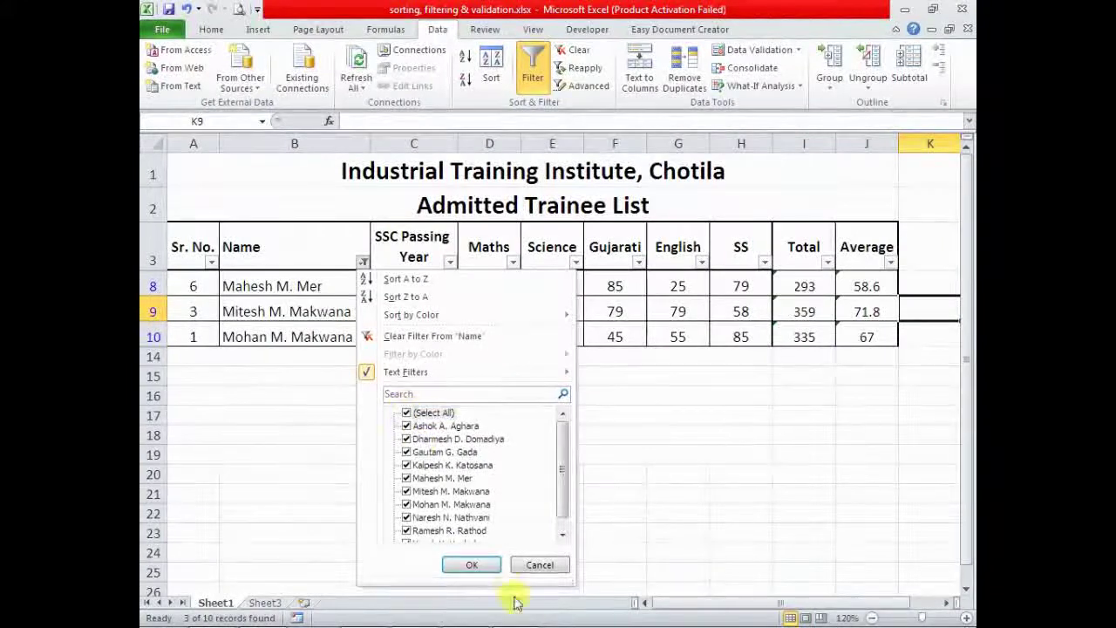
Step: Reset the Name filter to all names, then apply a Does Not Contain 'V' text filter
click(471, 564)
click(362, 263)
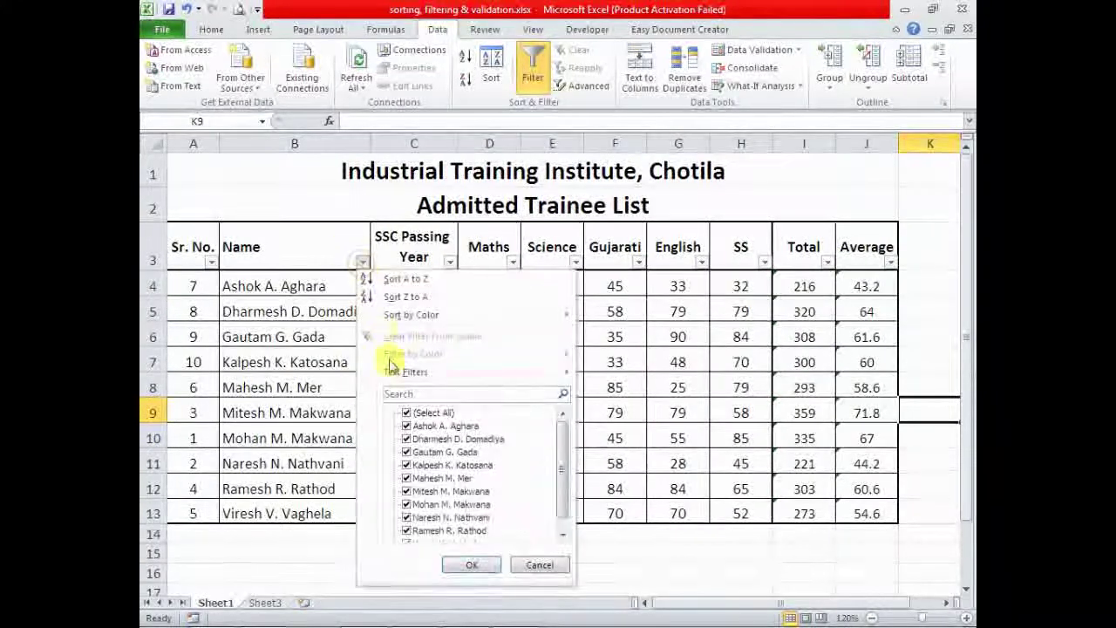
mouse_move(406, 371)
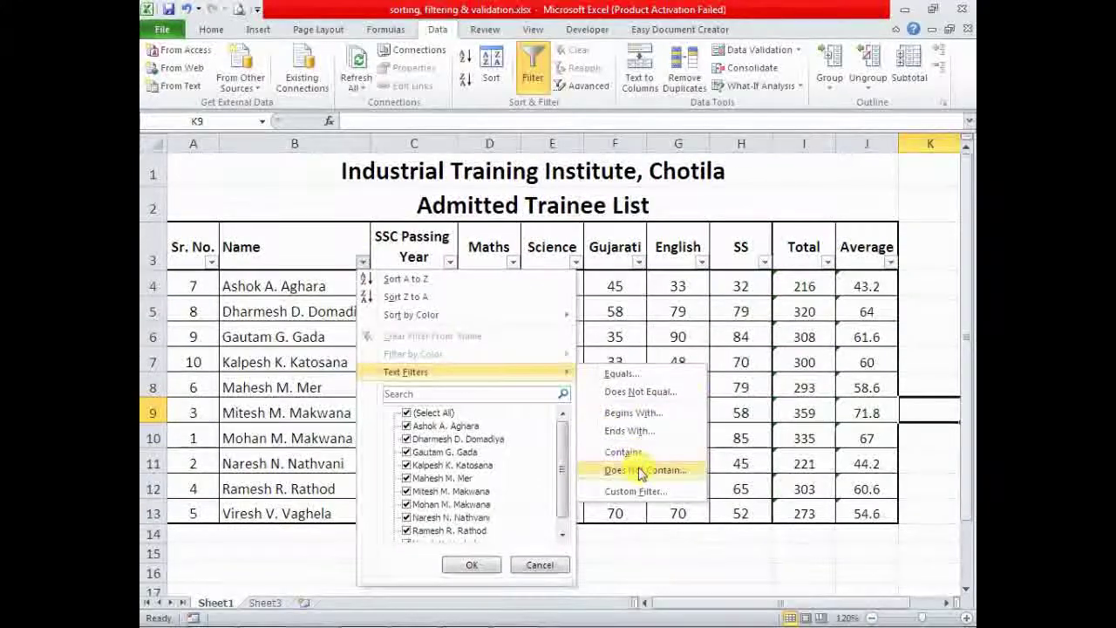
click(670, 475)
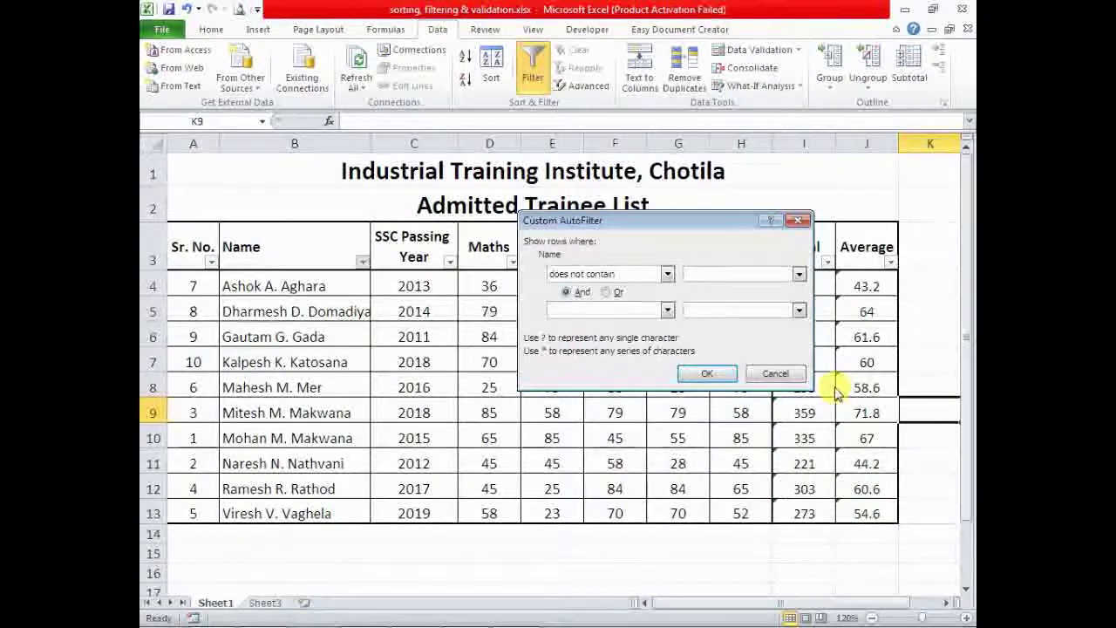
text(V)
click(706, 373)
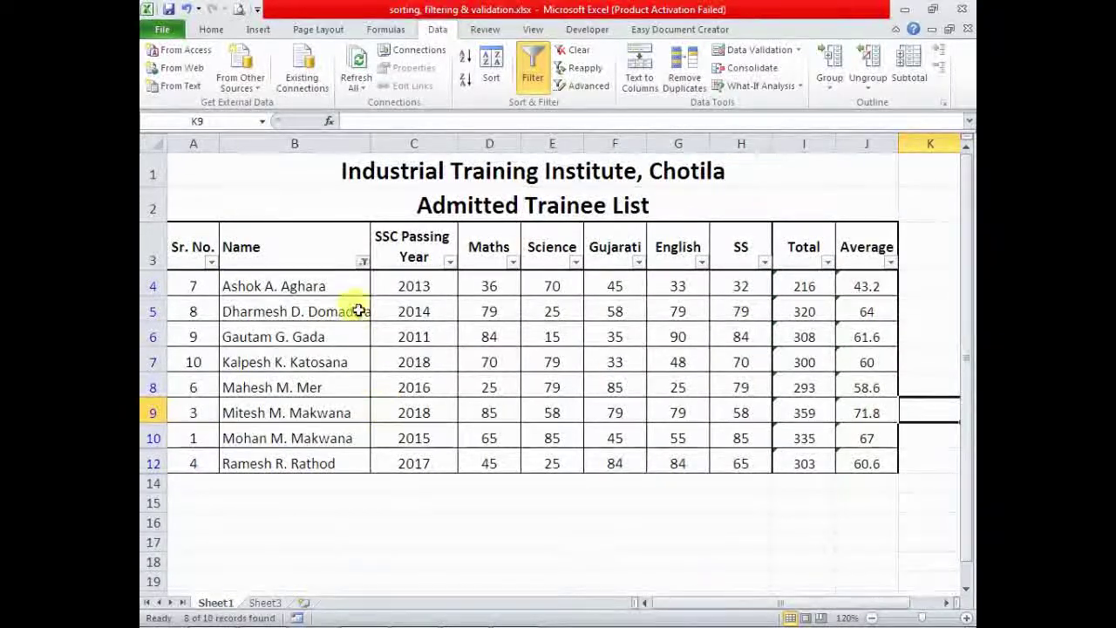
click(362, 261)
mouse_move(407, 372)
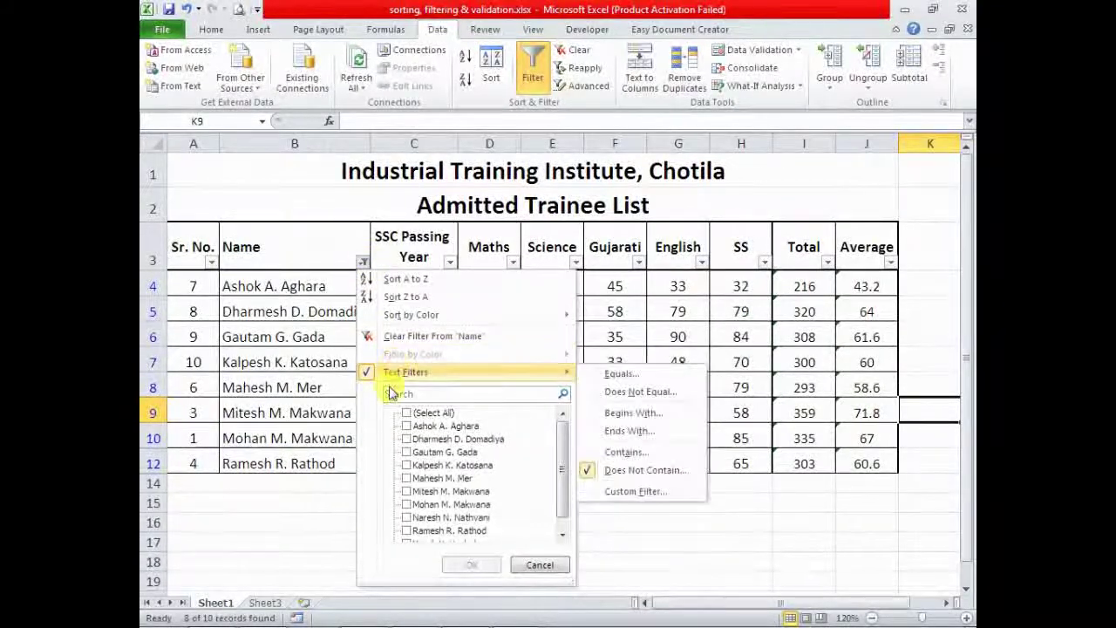
click(406, 412)
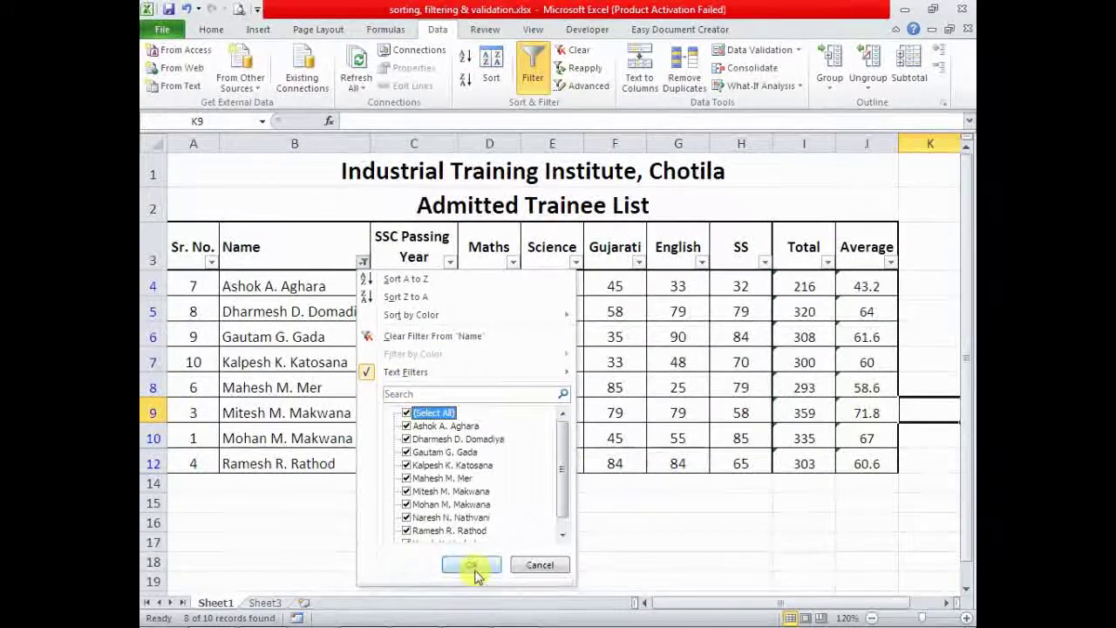
click(472, 565)
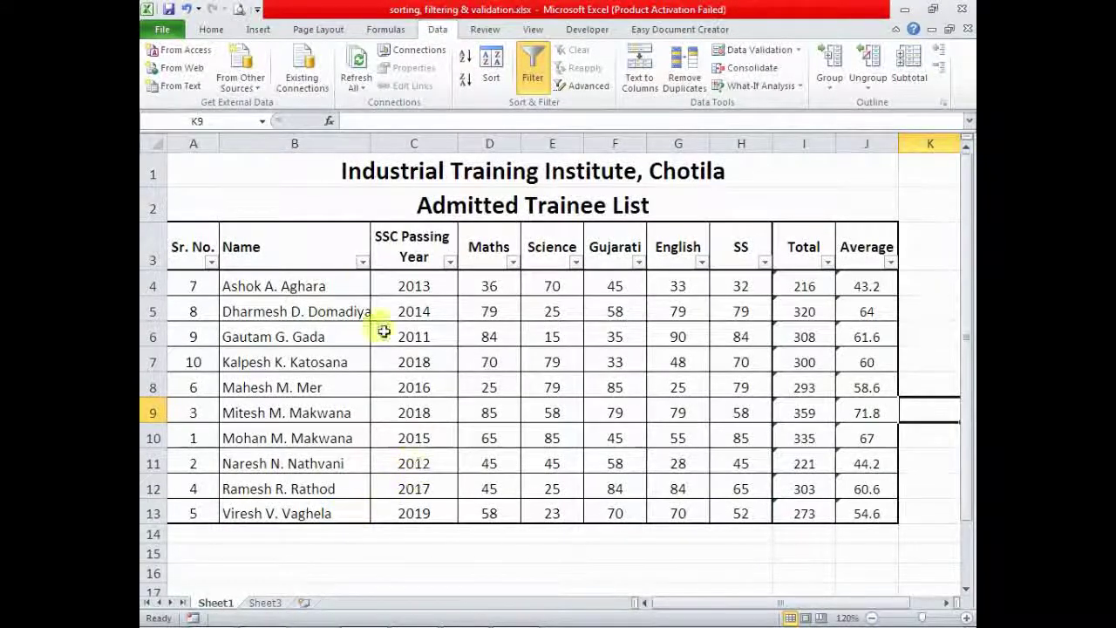
click(362, 262)
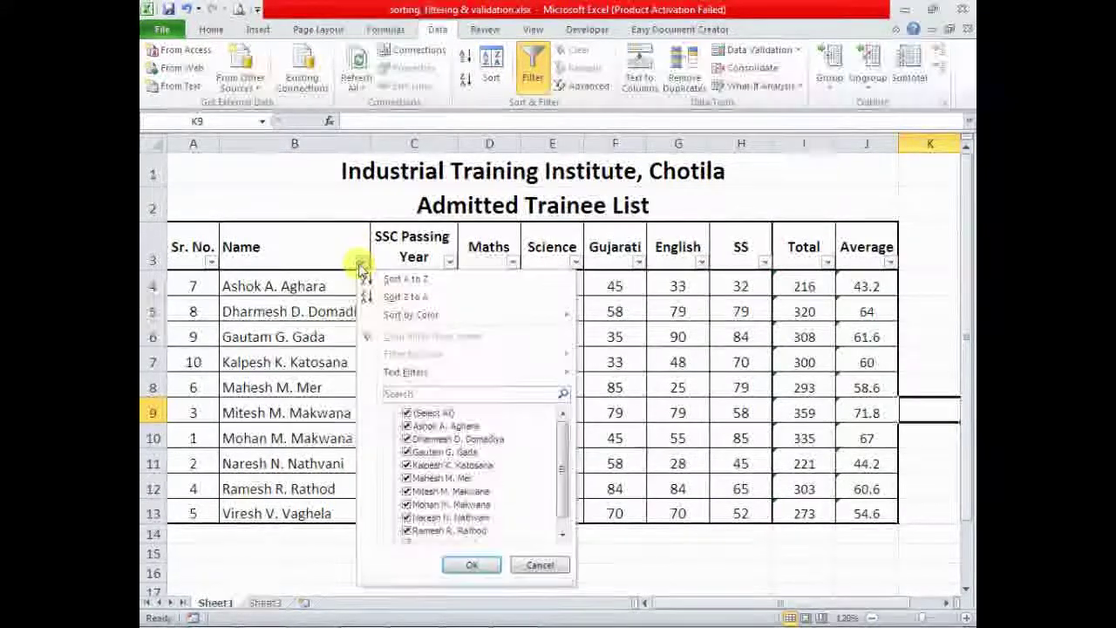
click(407, 451)
click(406, 478)
click(406, 491)
click(406, 504)
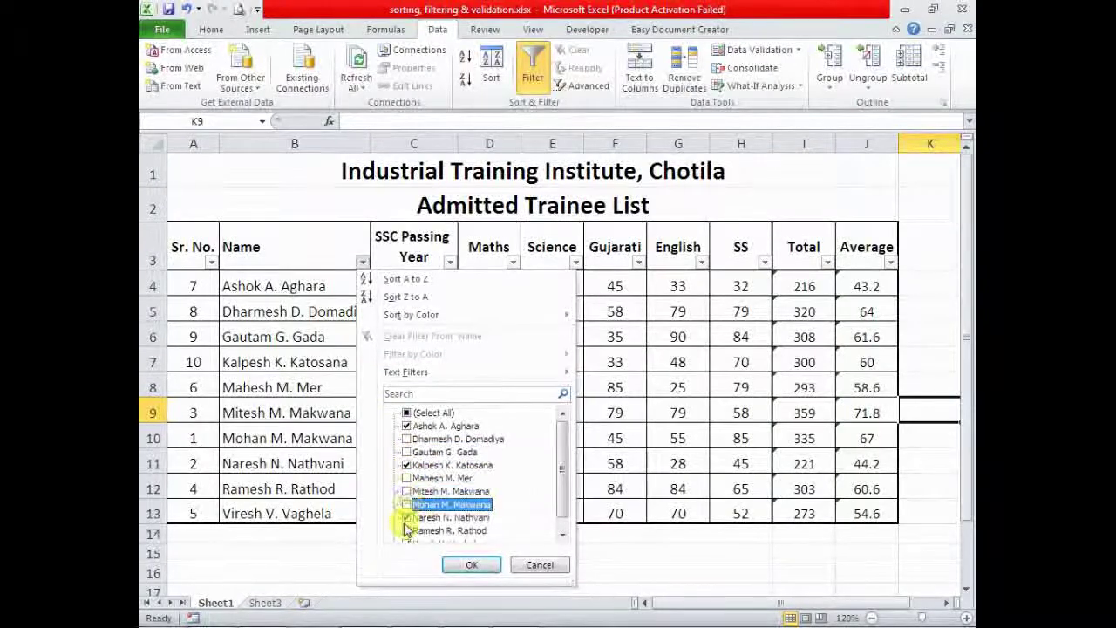
click(469, 564)
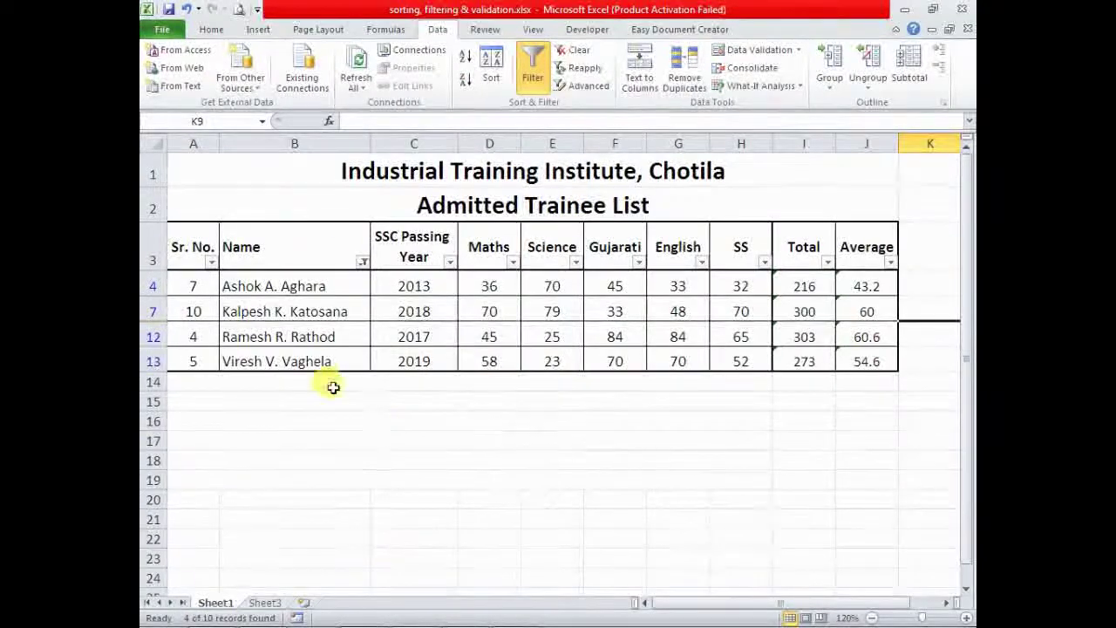
click(361, 261)
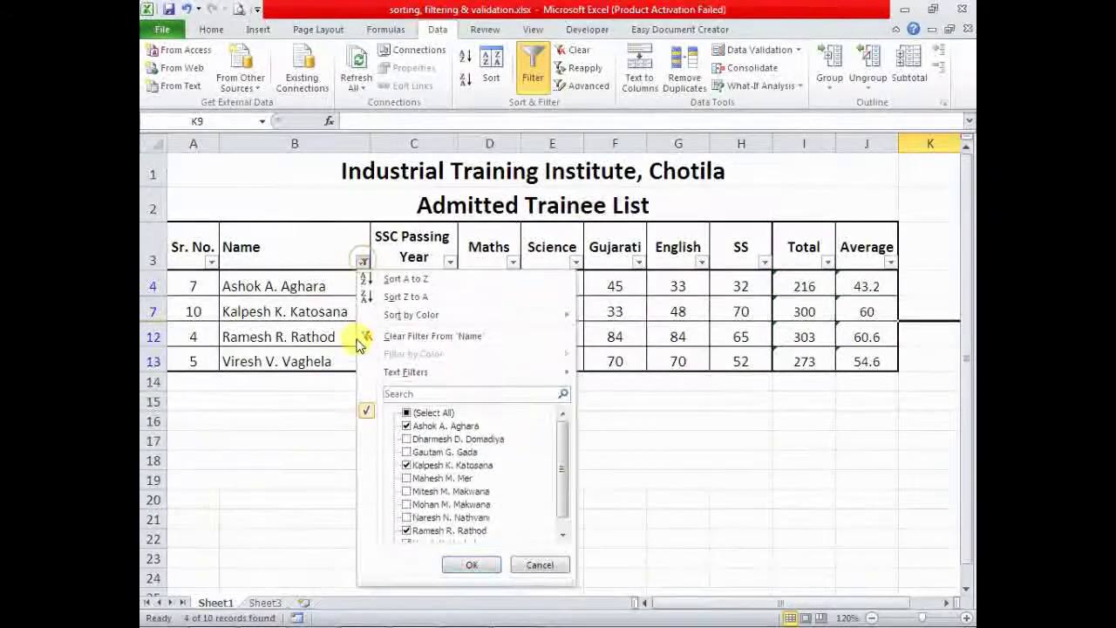
click(406, 412)
mouse_move(407, 371)
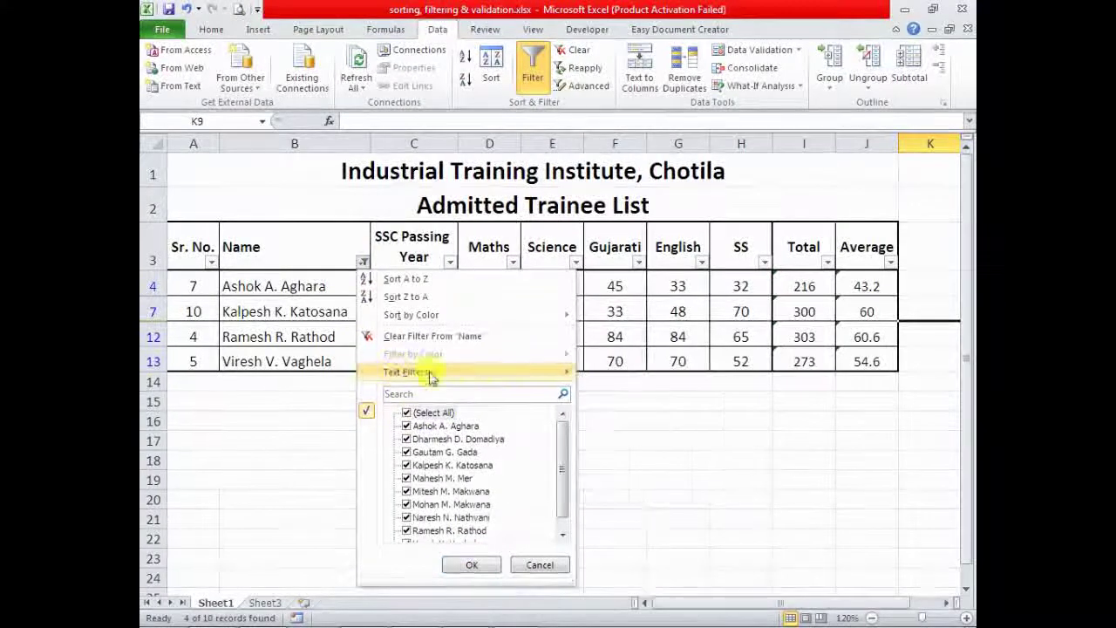
click(472, 565)
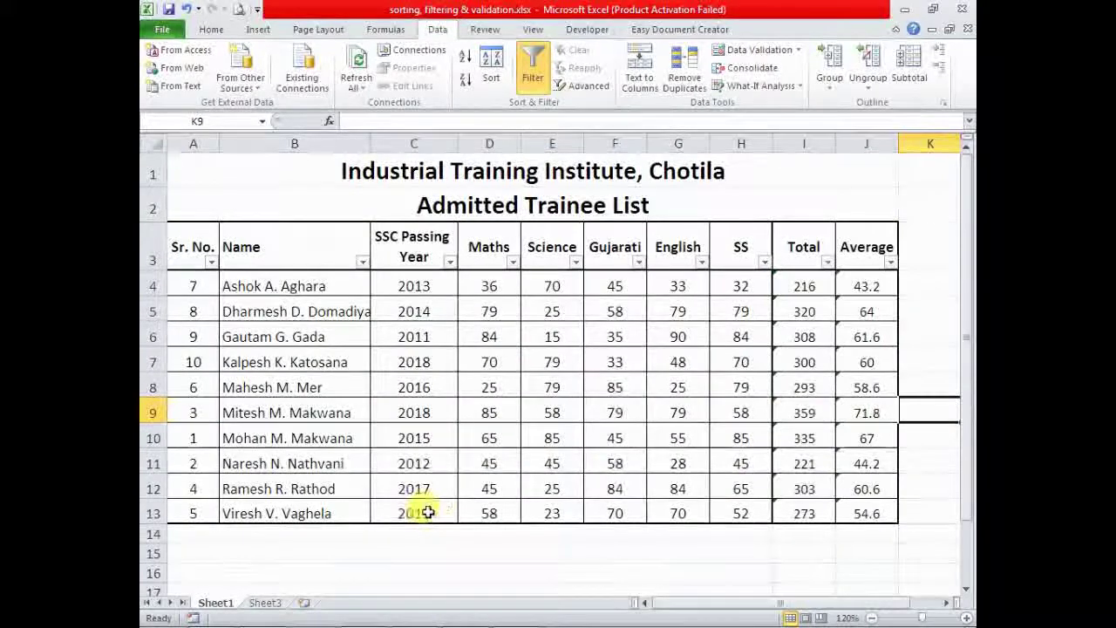
click(600, 457)
drag(486, 281, 726, 511)
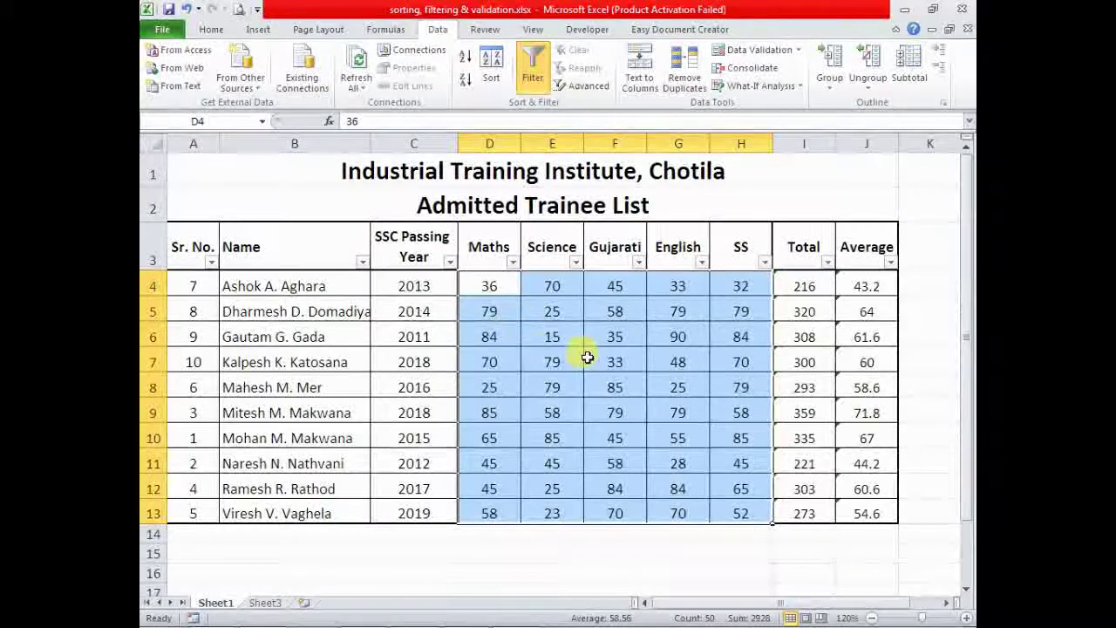
click(561, 293)
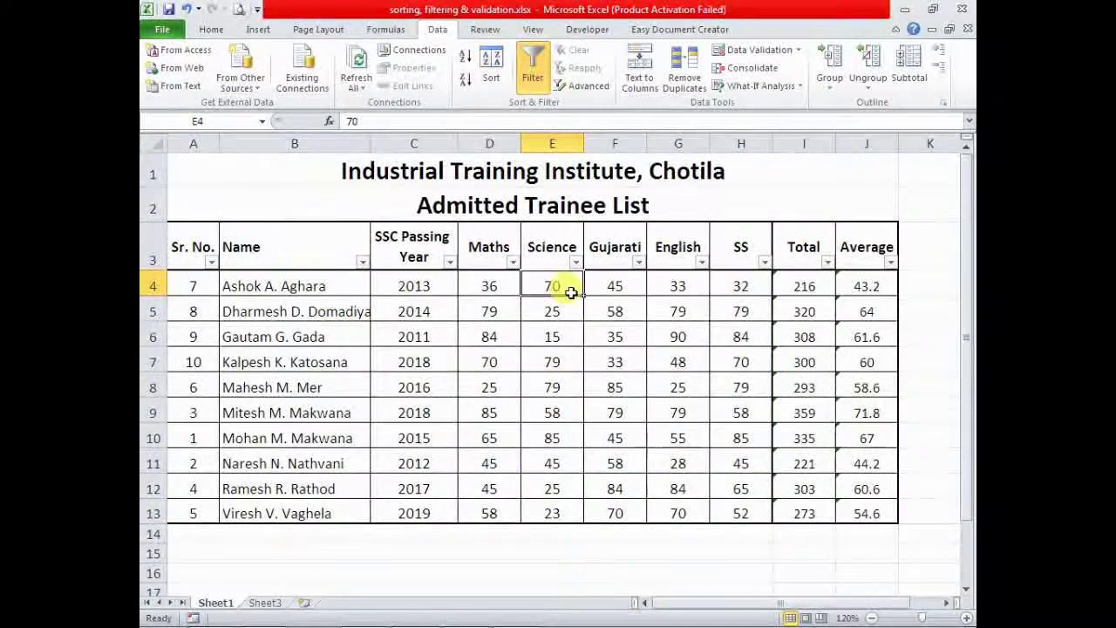
text(101)
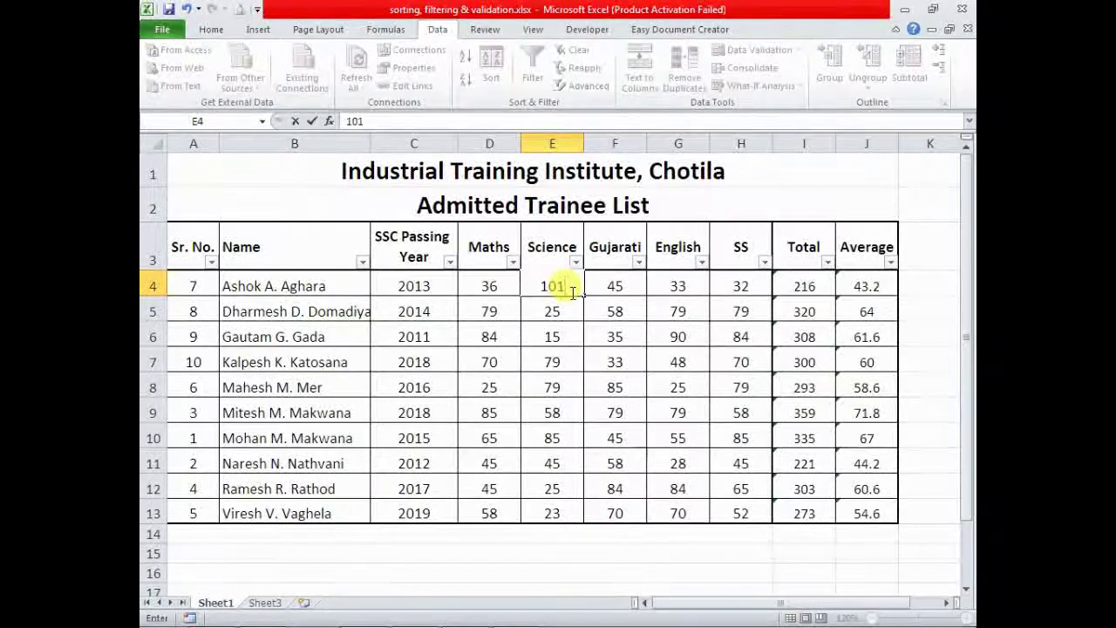
key(Return)
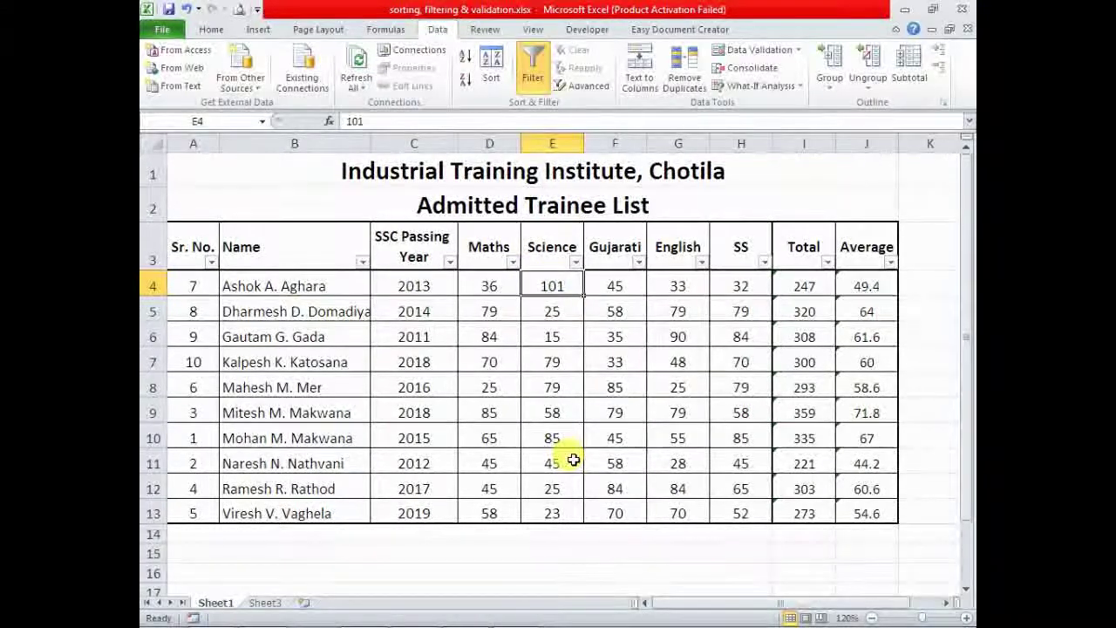
click(558, 436)
click(466, 436)
text(-67)
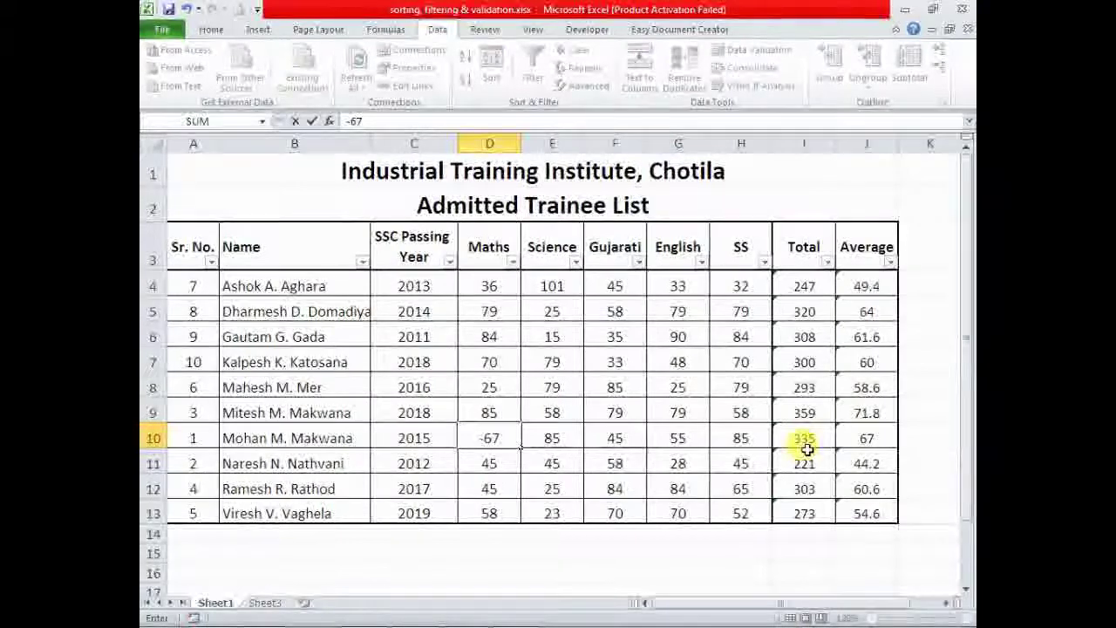
key(Return)
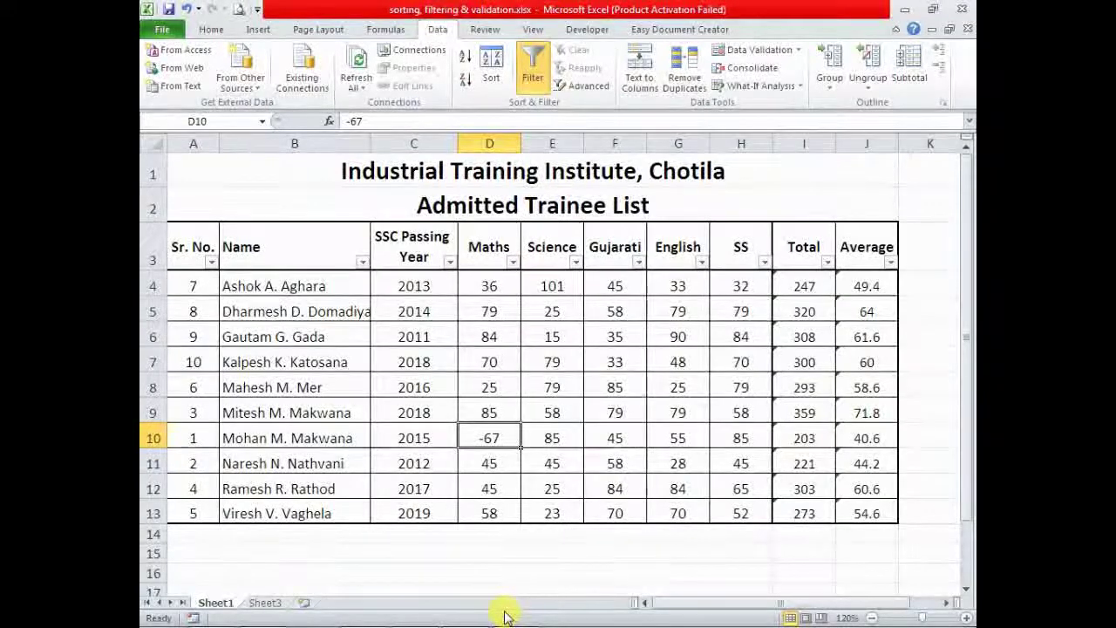
key(ctrl+z)
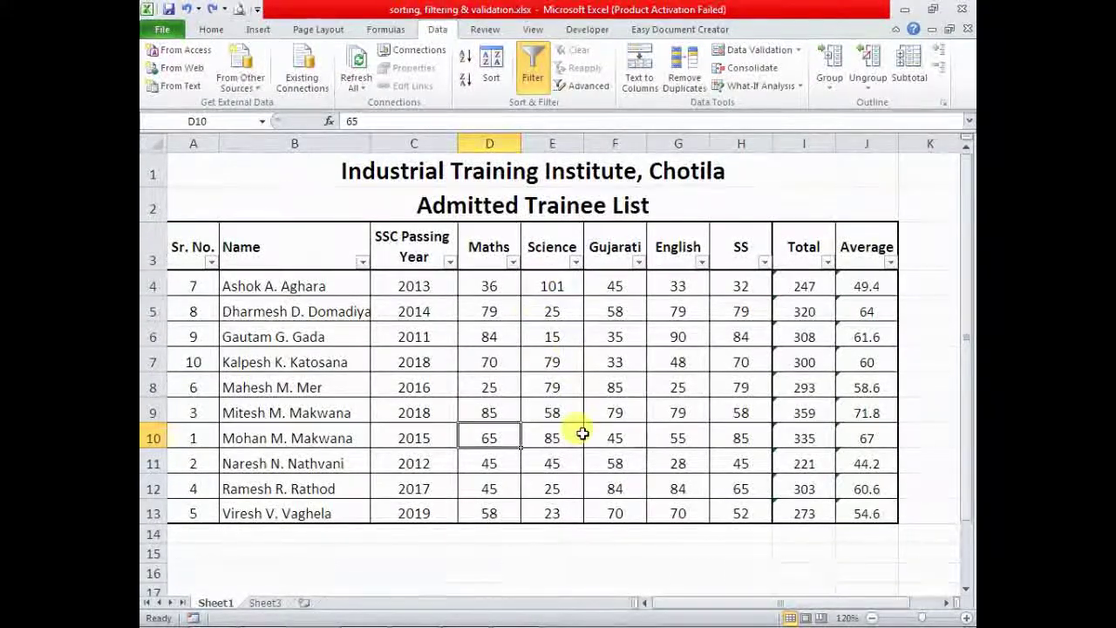
key(ctrl+c)
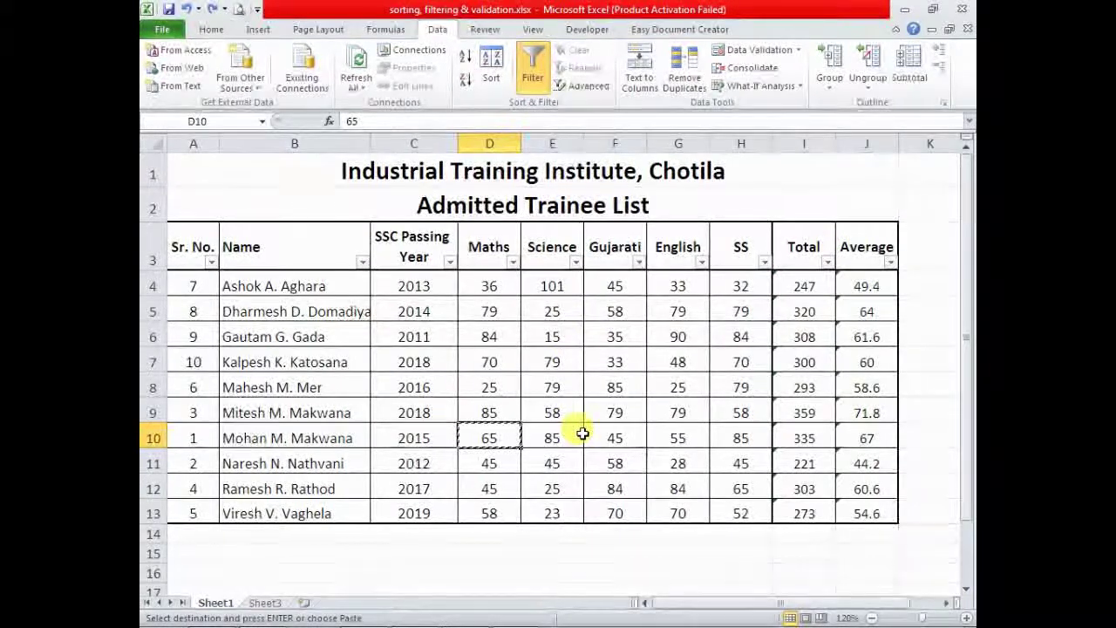
key(Escape)
key(ctrl+z)
click(629, 417)
click(551, 284)
drag(512, 279, 750, 518)
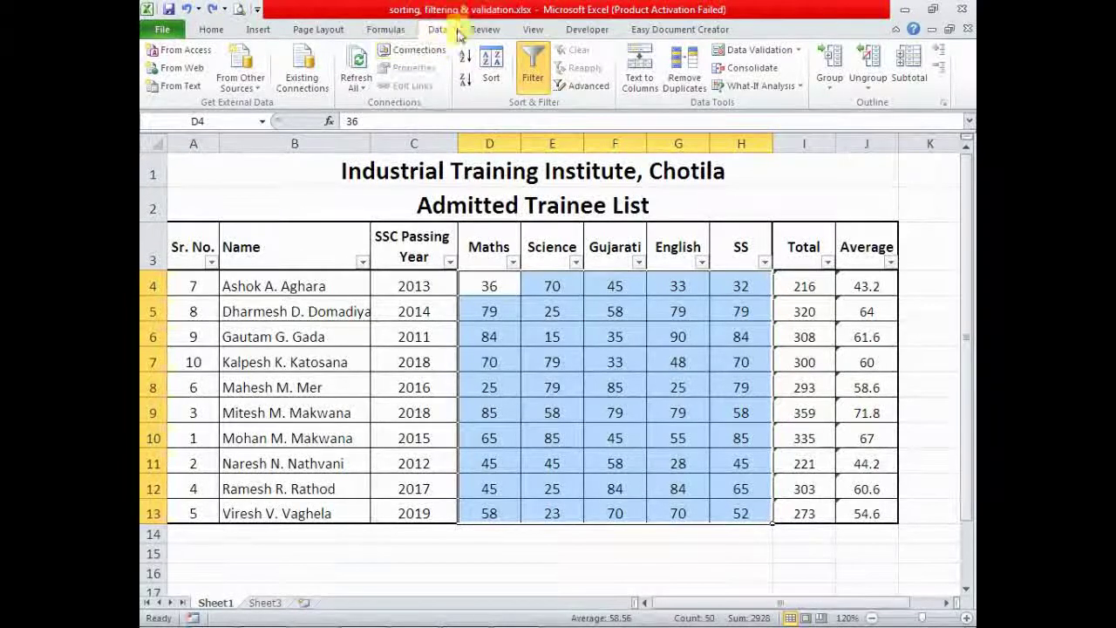
Step: Validate D4:H13 to allow Decimal values between 0 and 100, without extending existing validation
click(729, 52)
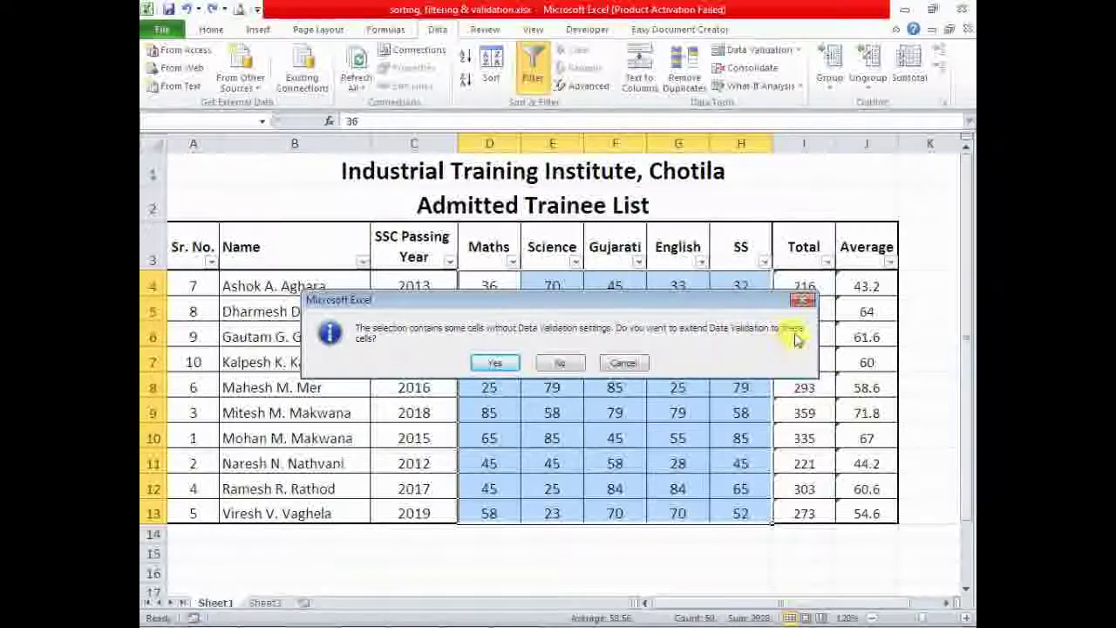
click(567, 362)
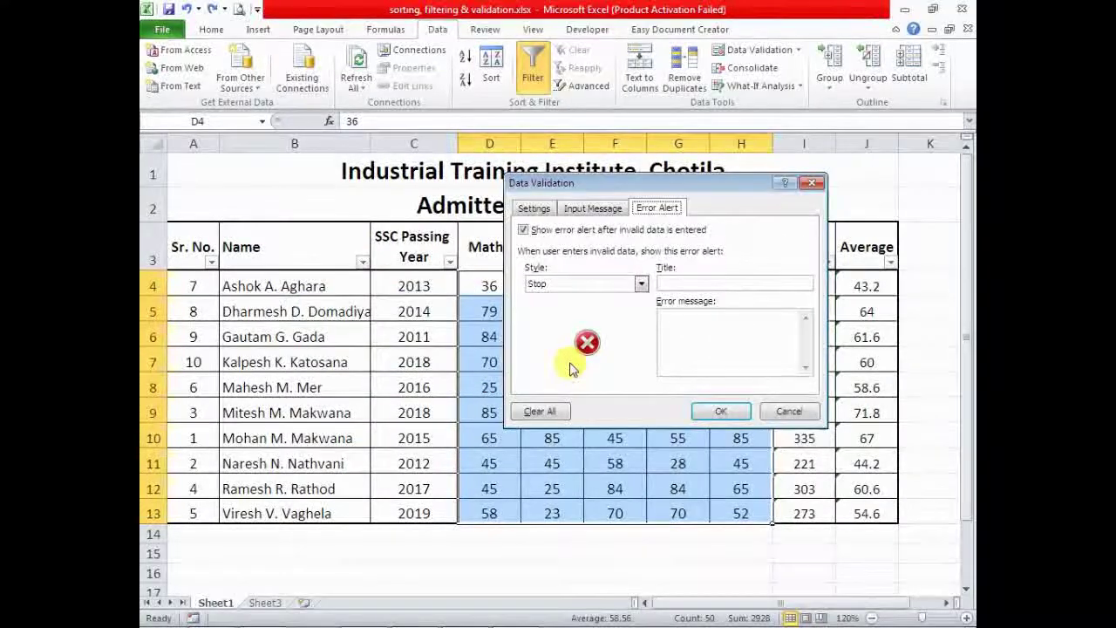
click(535, 206)
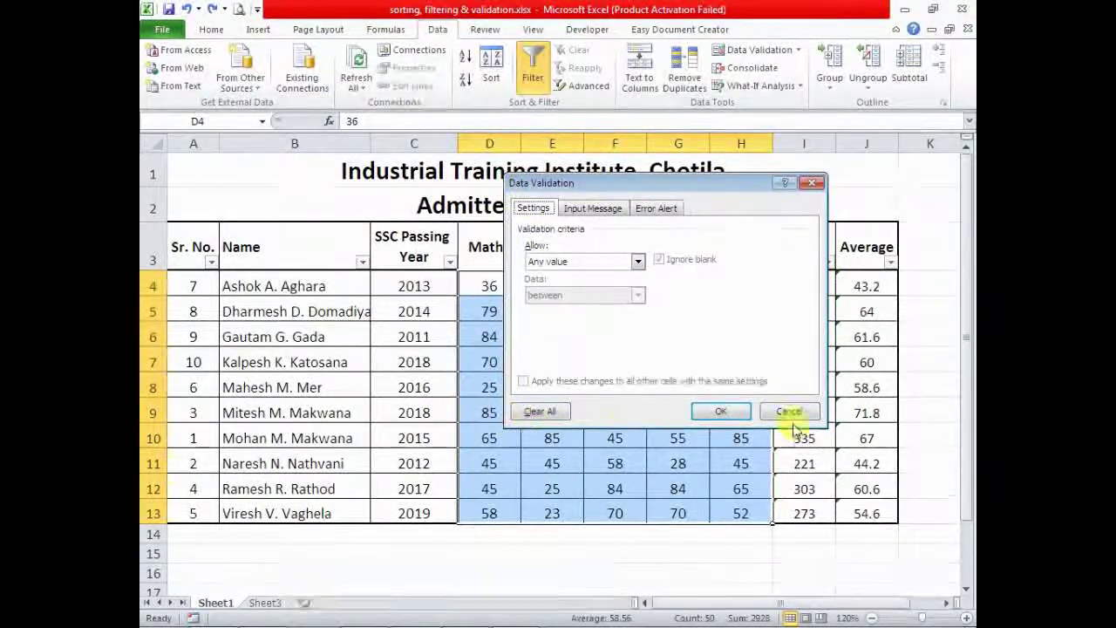
click(585, 262)
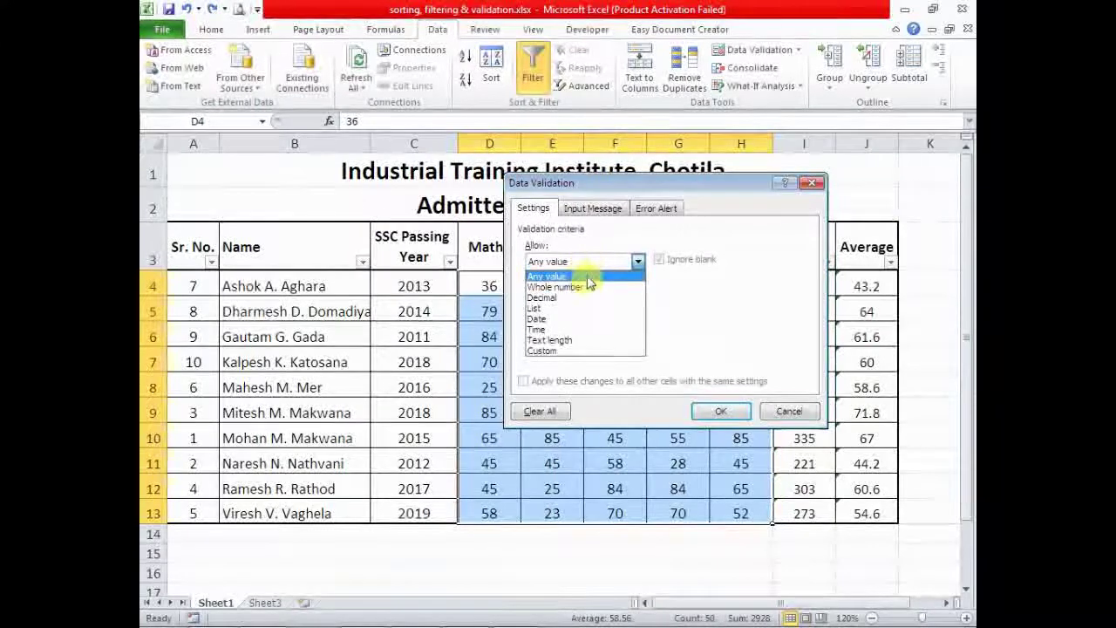
click(551, 297)
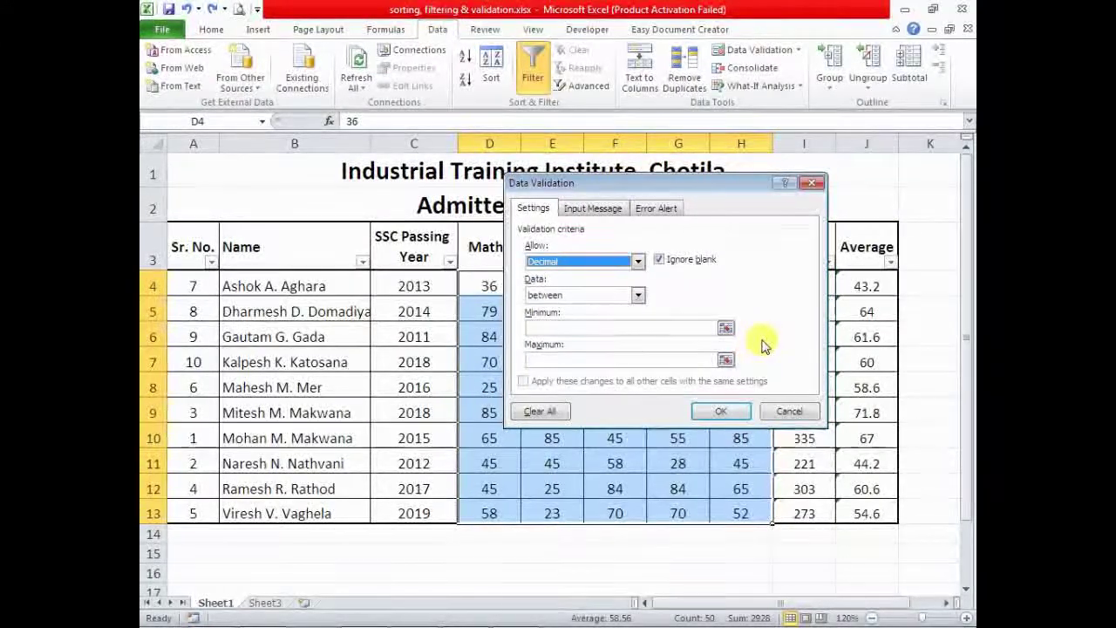
click(596, 296)
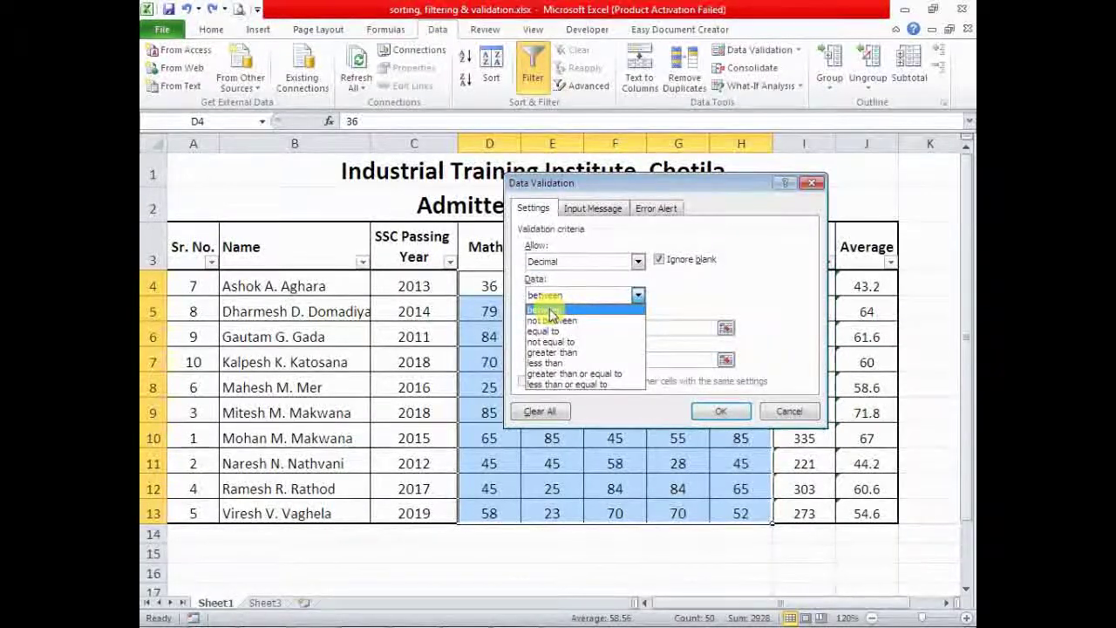
click(550, 311)
click(590, 297)
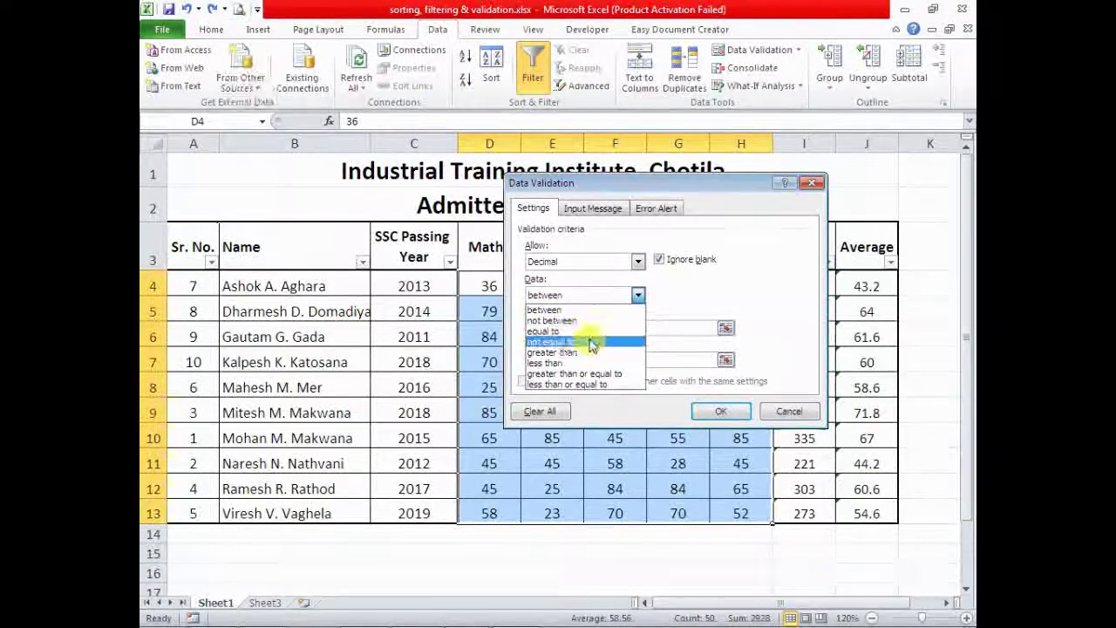
click(550, 312)
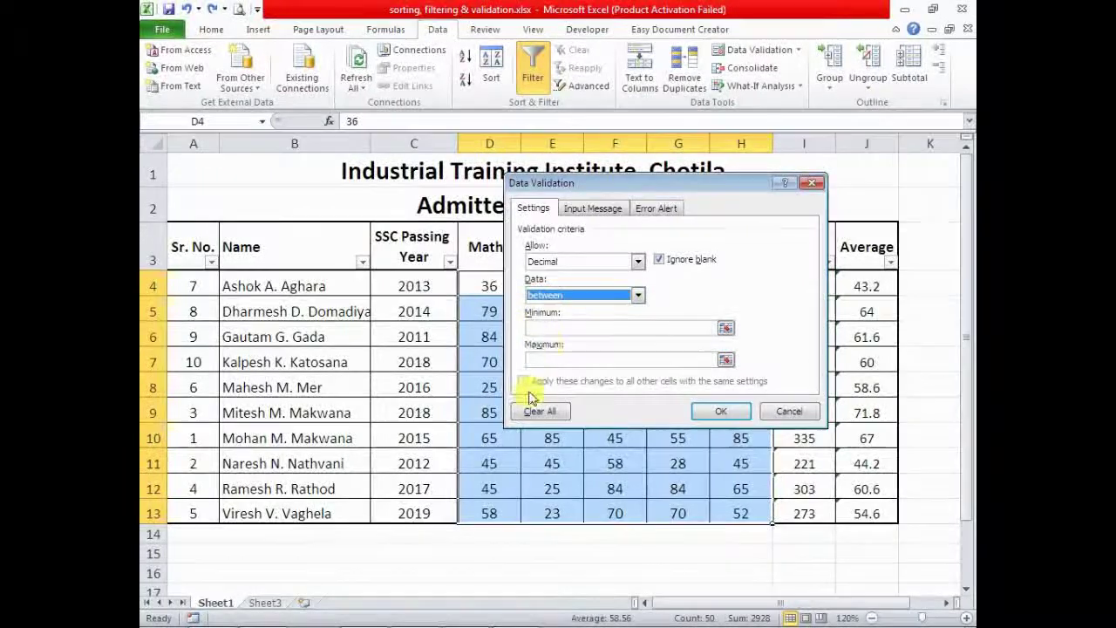
click(566, 330)
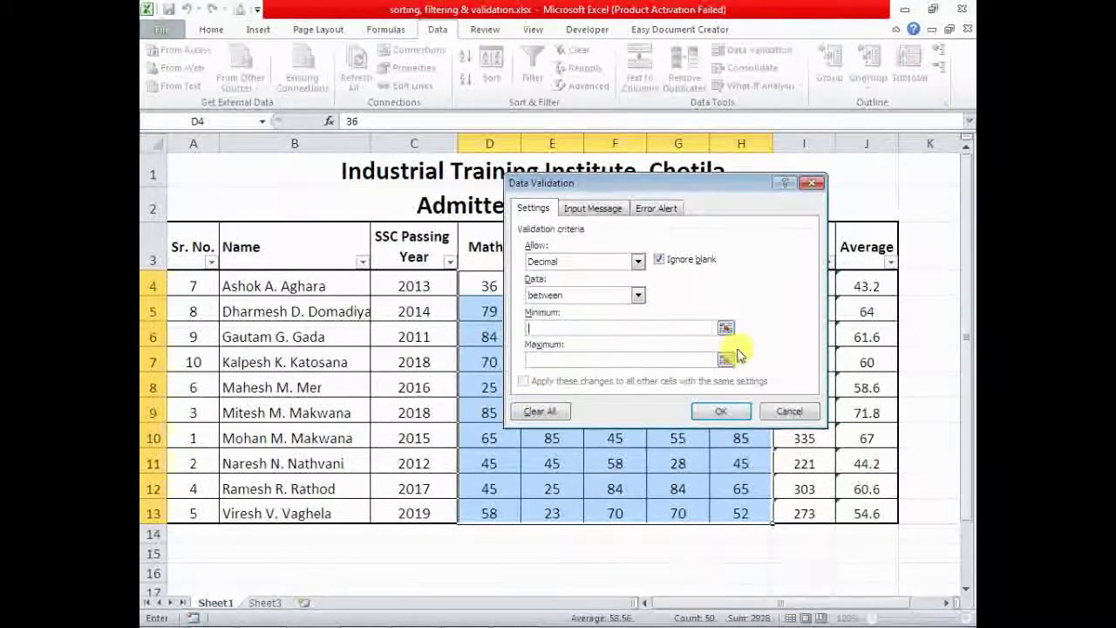
text(0)
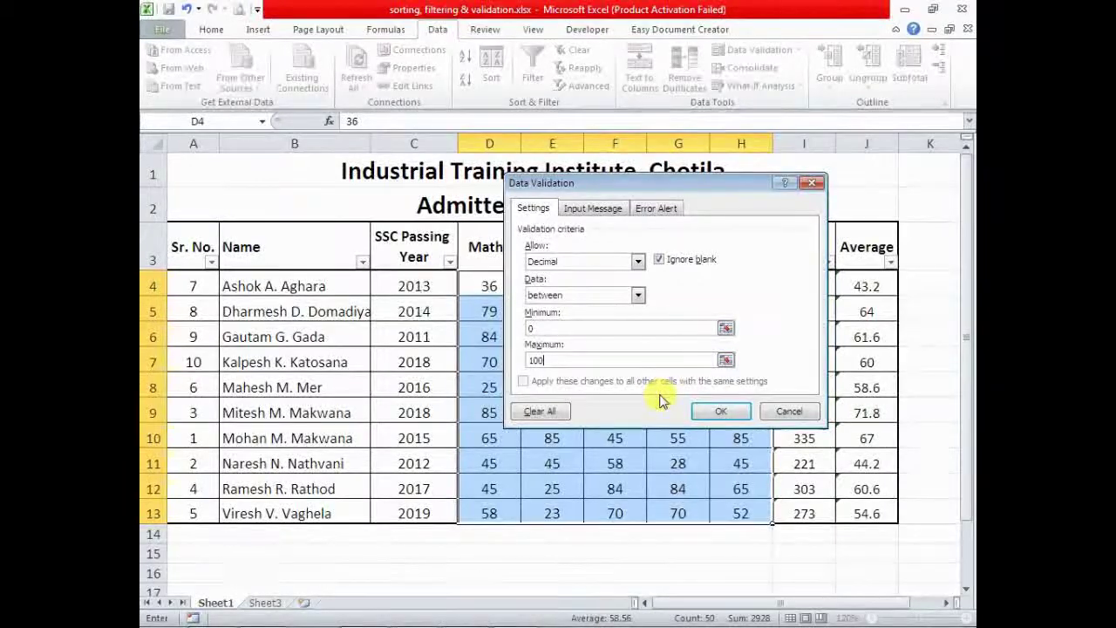
click(722, 411)
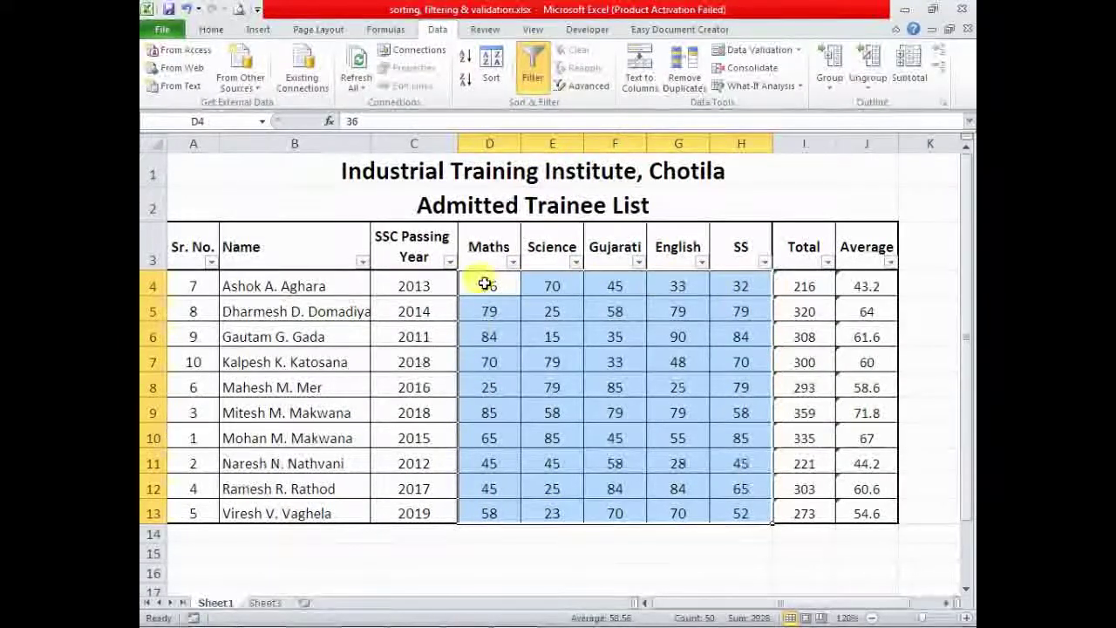
click(551, 286)
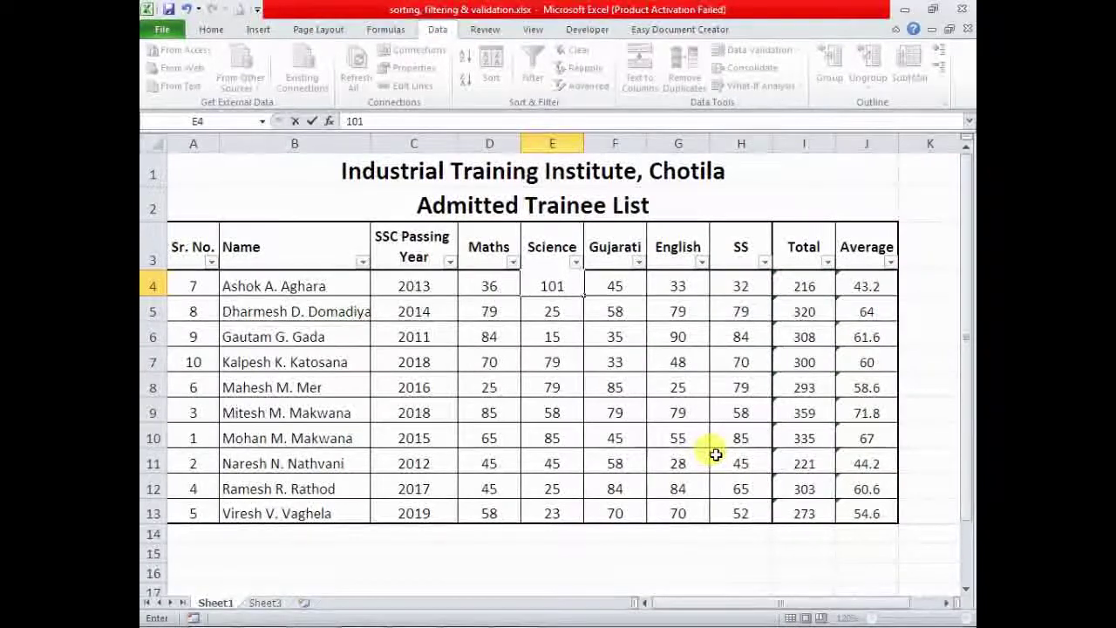
key(Return)
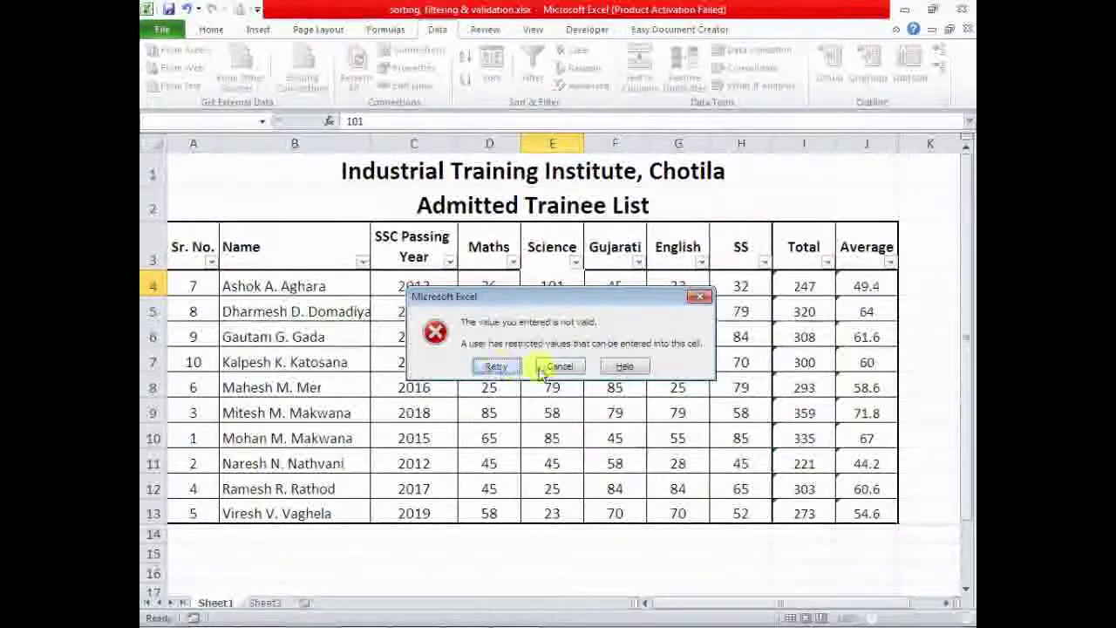
click(489, 367)
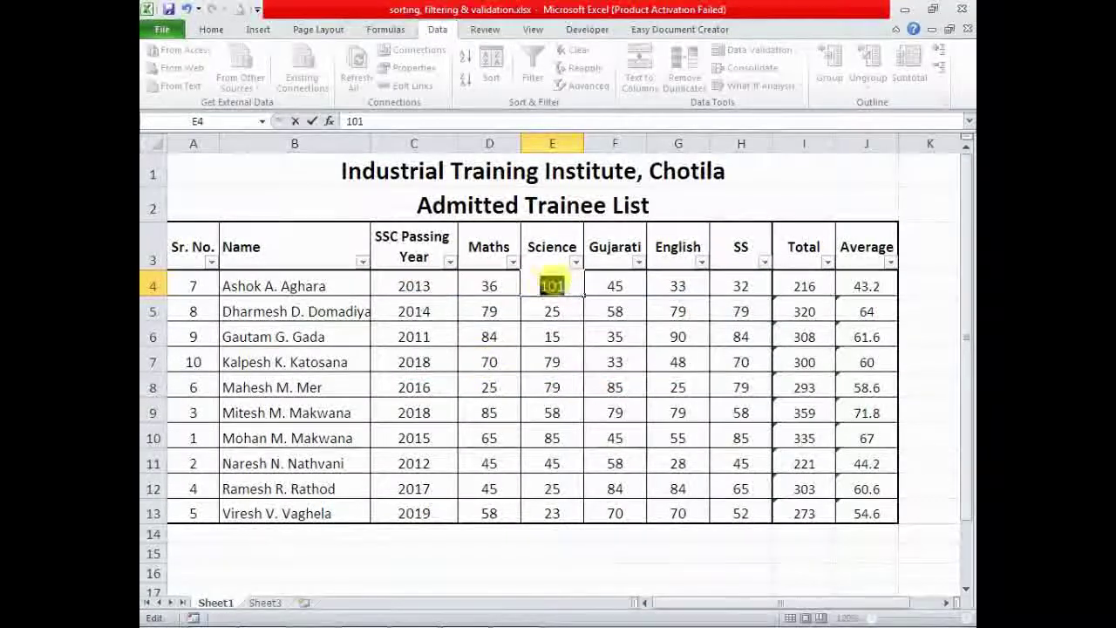
key(Return)
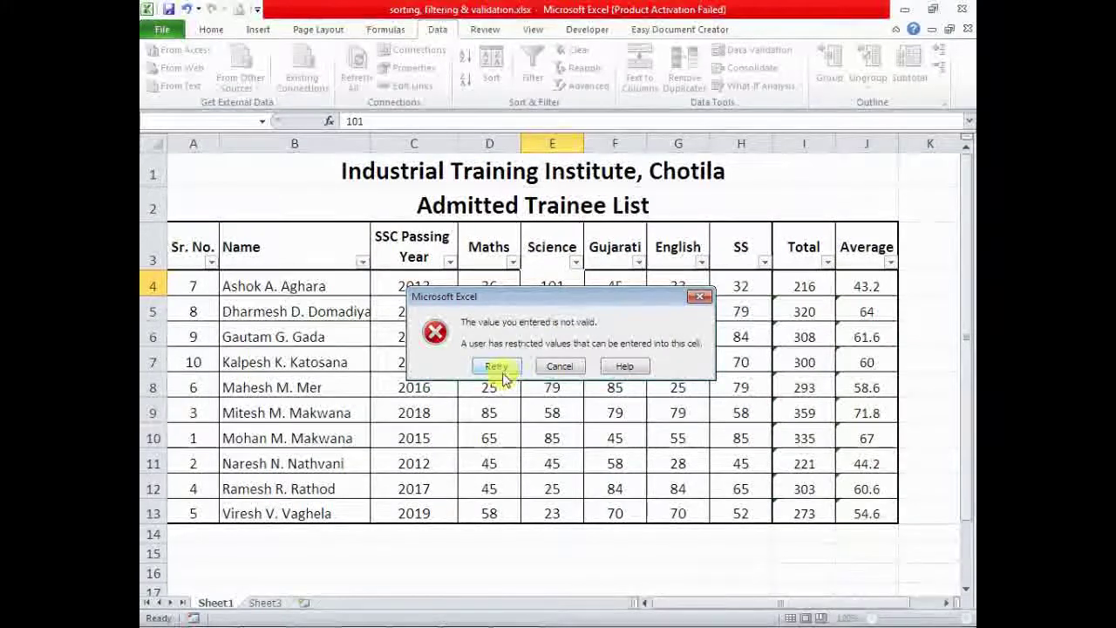
click(561, 367)
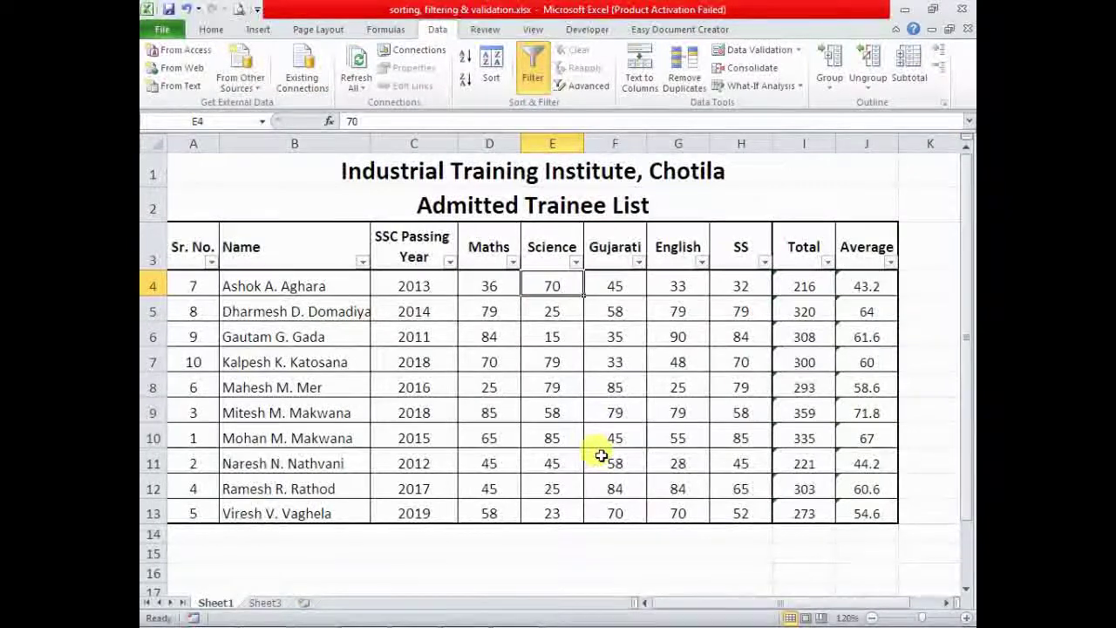
Step: Give D4:H13 an input message titled 'Marks' reading 'Enter Marks between 0 to 100'
mouse_move(504, 290)
mouse_down()
mouse_move(750, 442)
mouse_move(748, 509)
mouse_up()
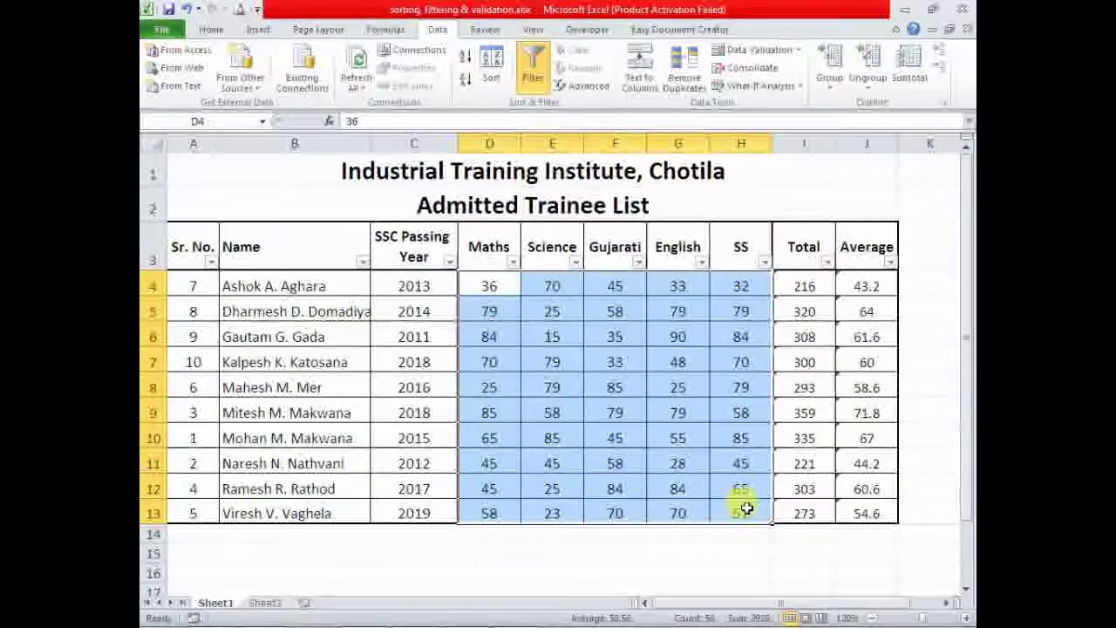
click(757, 52)
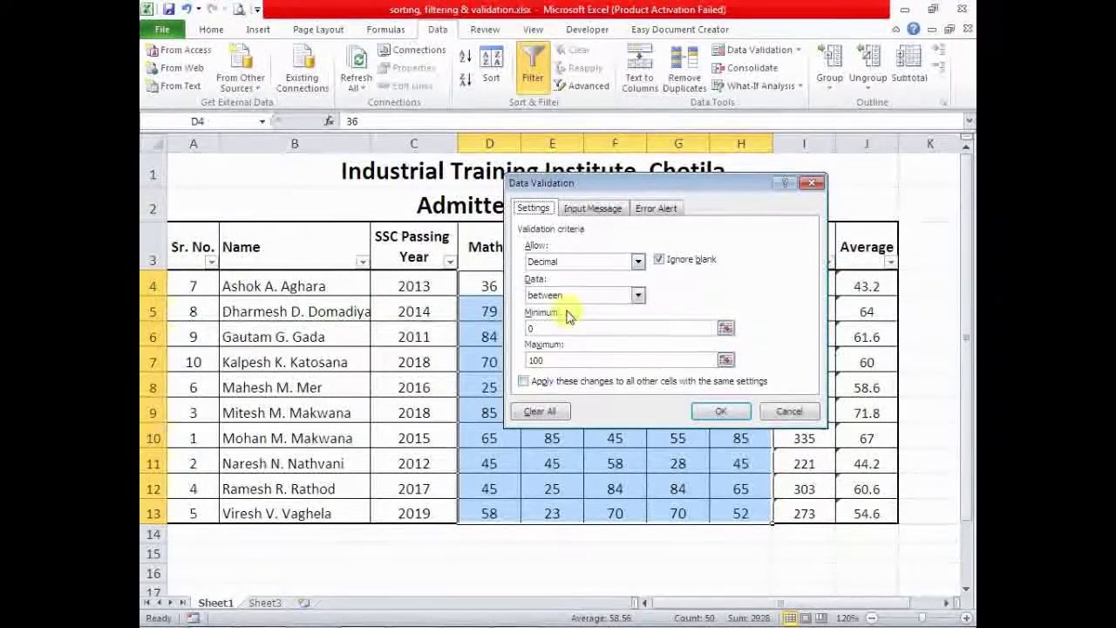
click(593, 208)
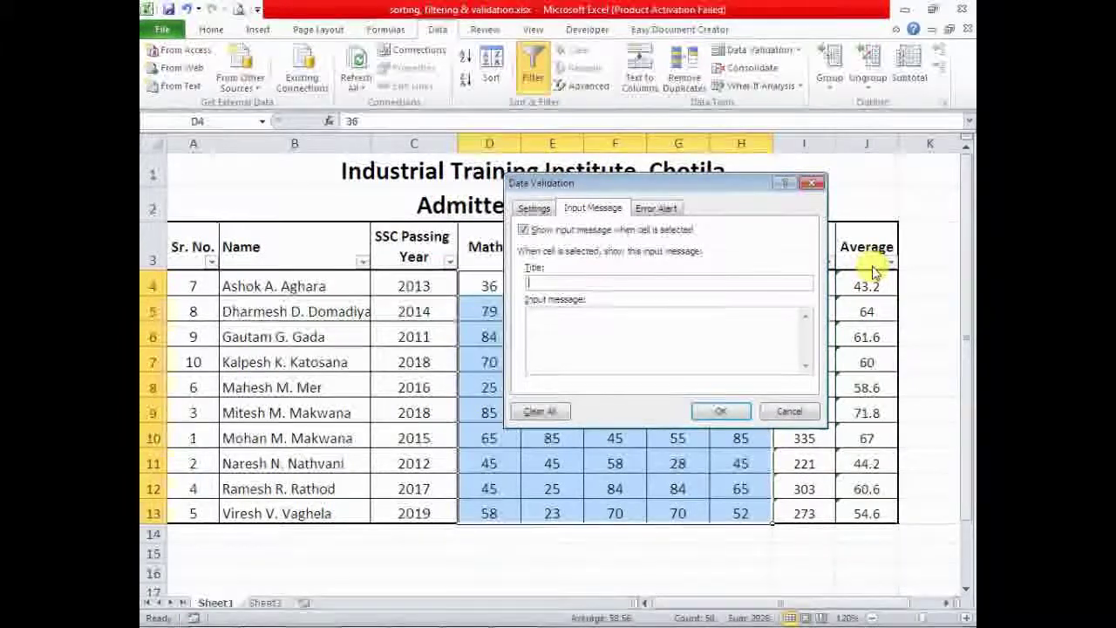
text(E)
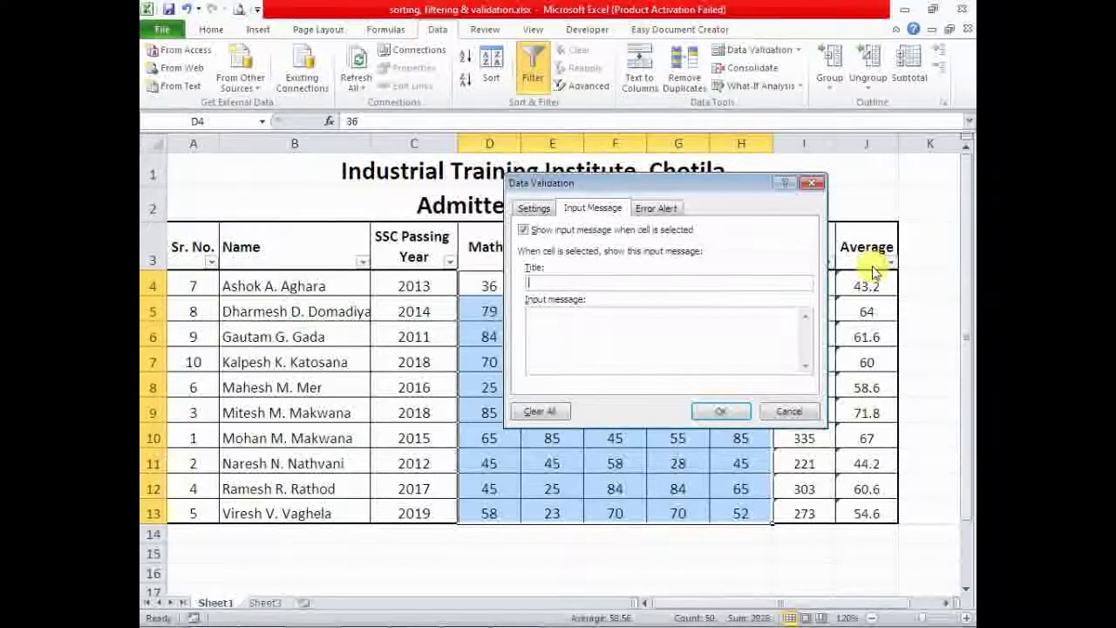
text(Mar)
key(Tab)
text(Enter MArks bet)
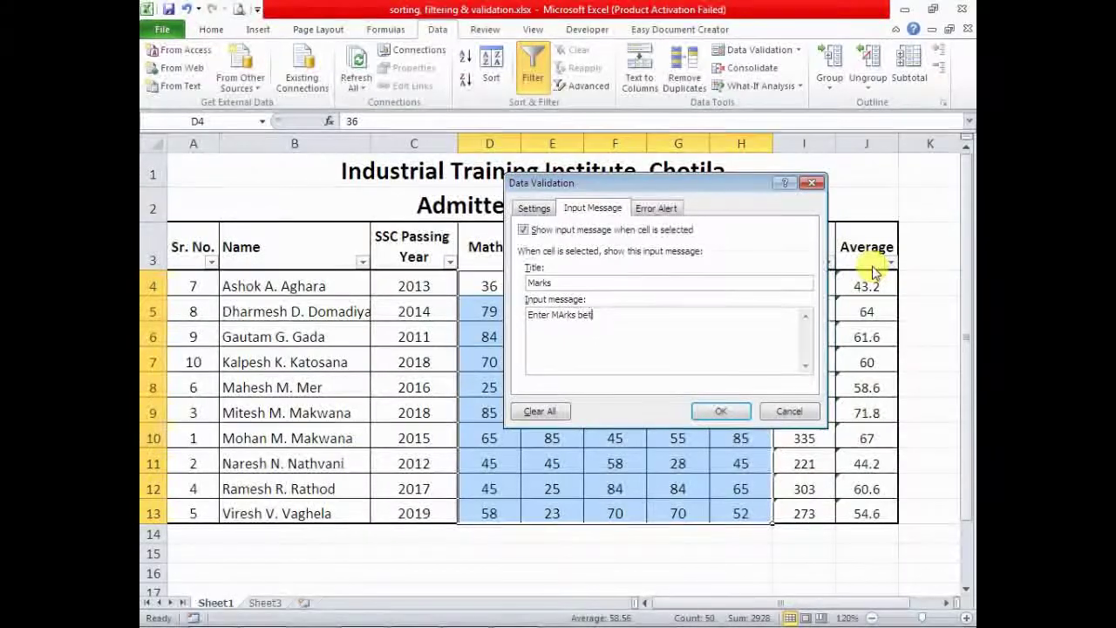
text(ween 0 )
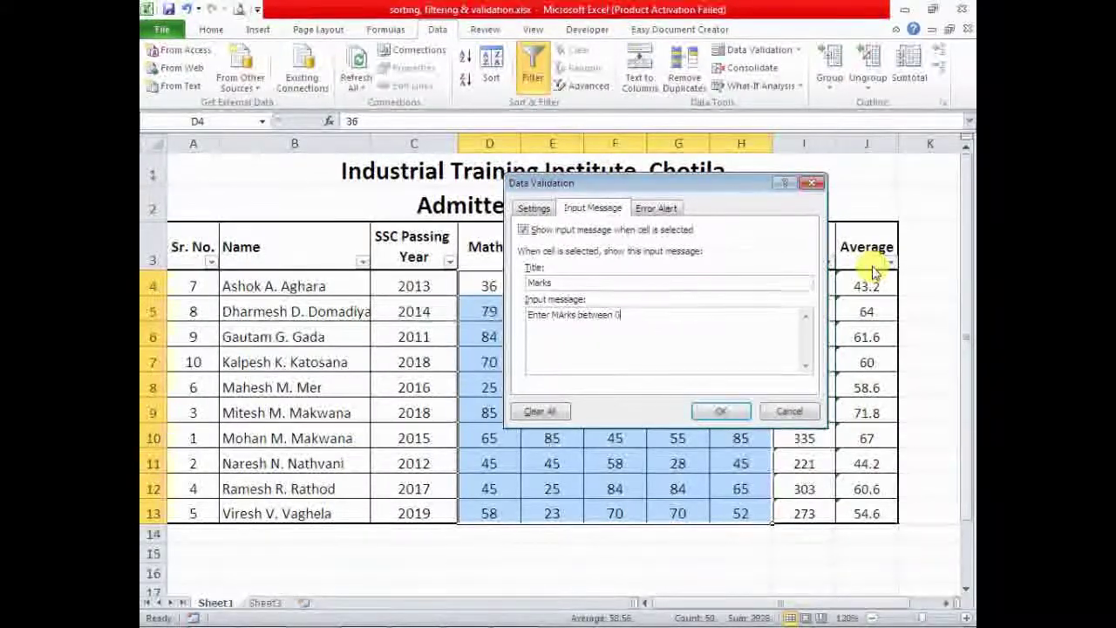
text(to 100)
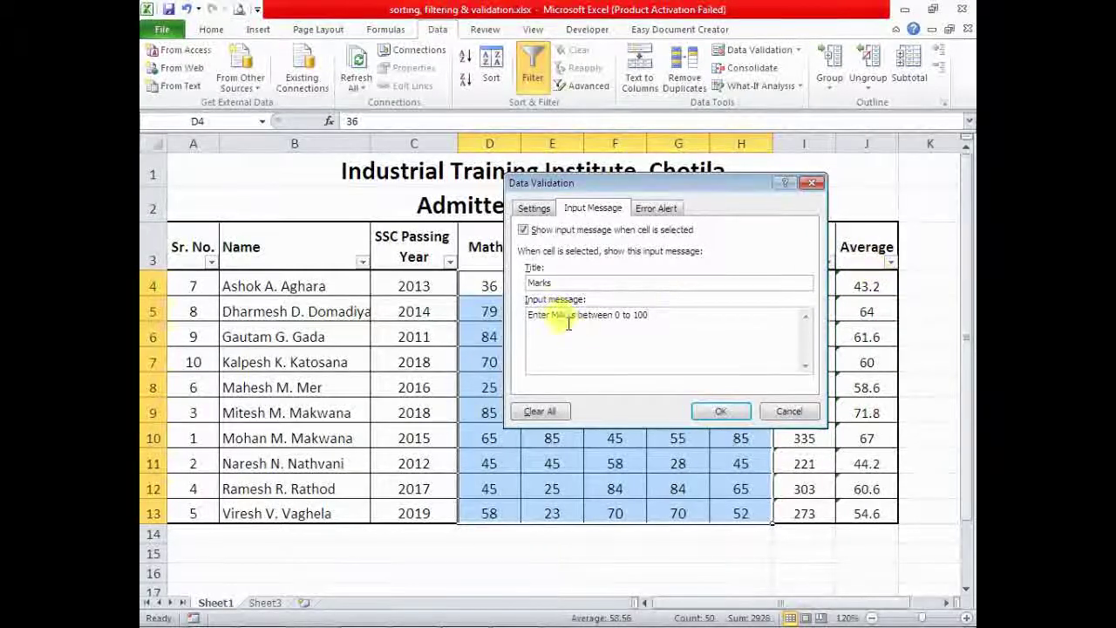
text(a)
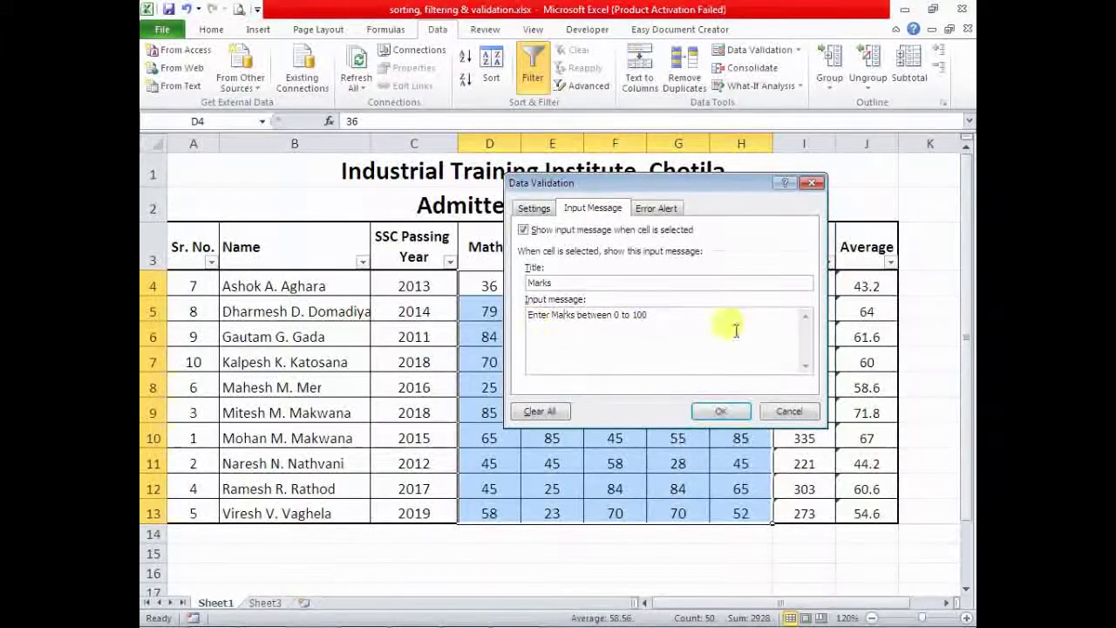
click(719, 413)
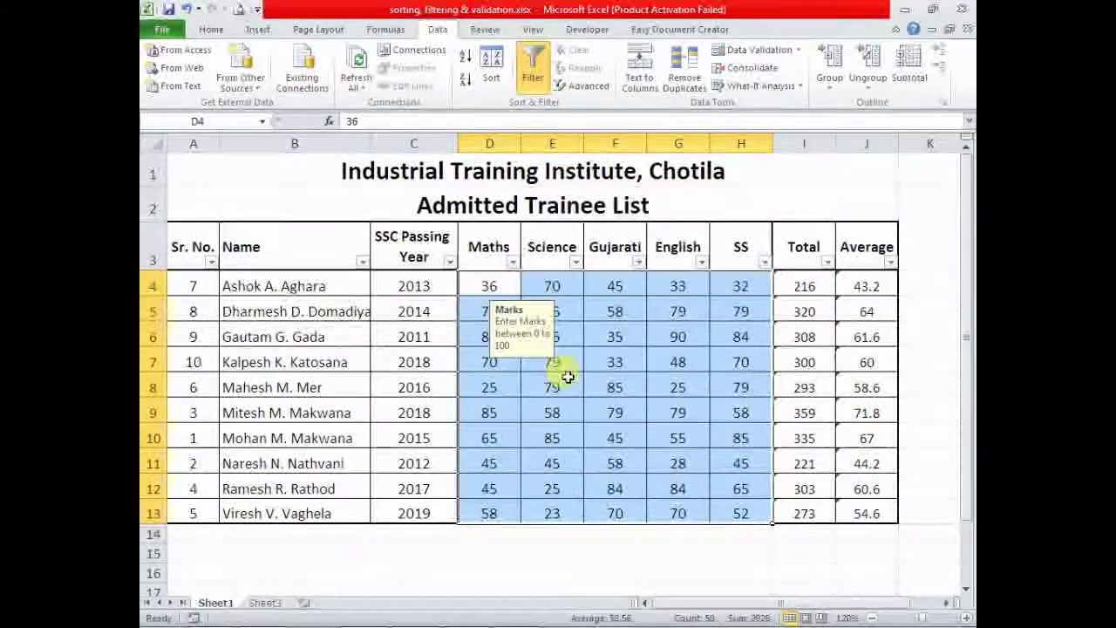
Step: Check the Marks prompt on several Maths and Science mark cells, then reselect D4:H13
click(610, 312)
key(Down)
key(Down)
key(Down)
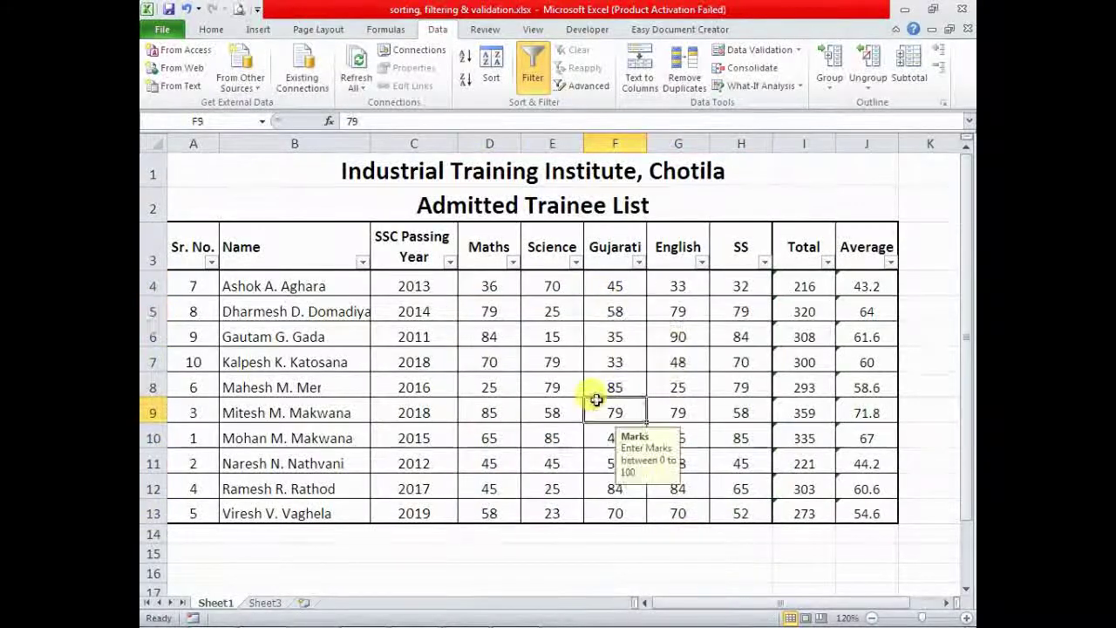
click(543, 413)
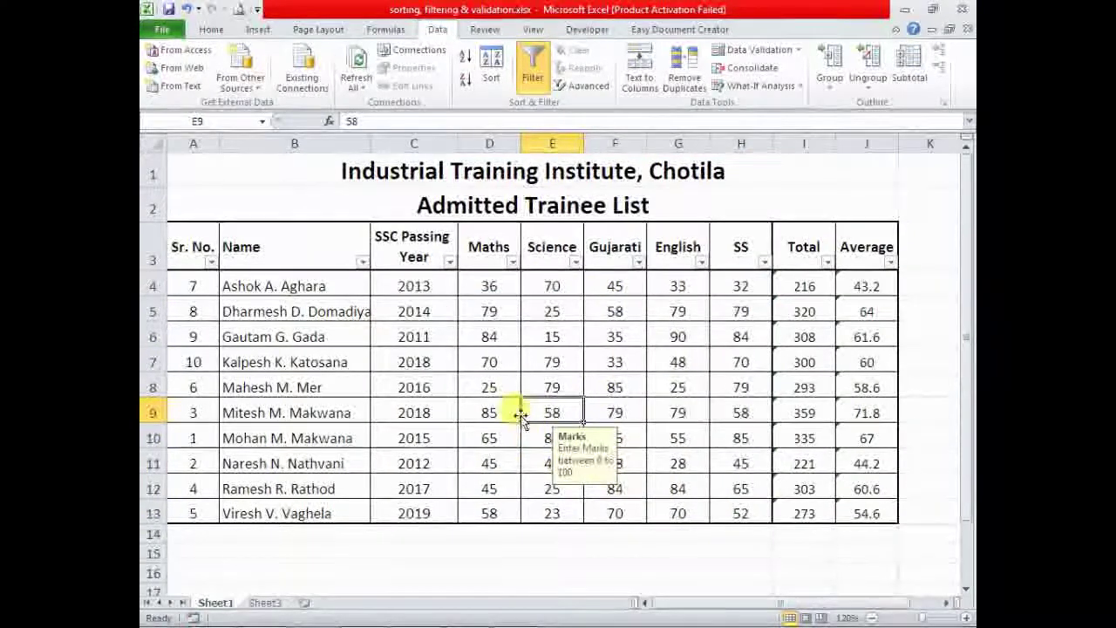
click(506, 413)
drag(509, 295, 732, 526)
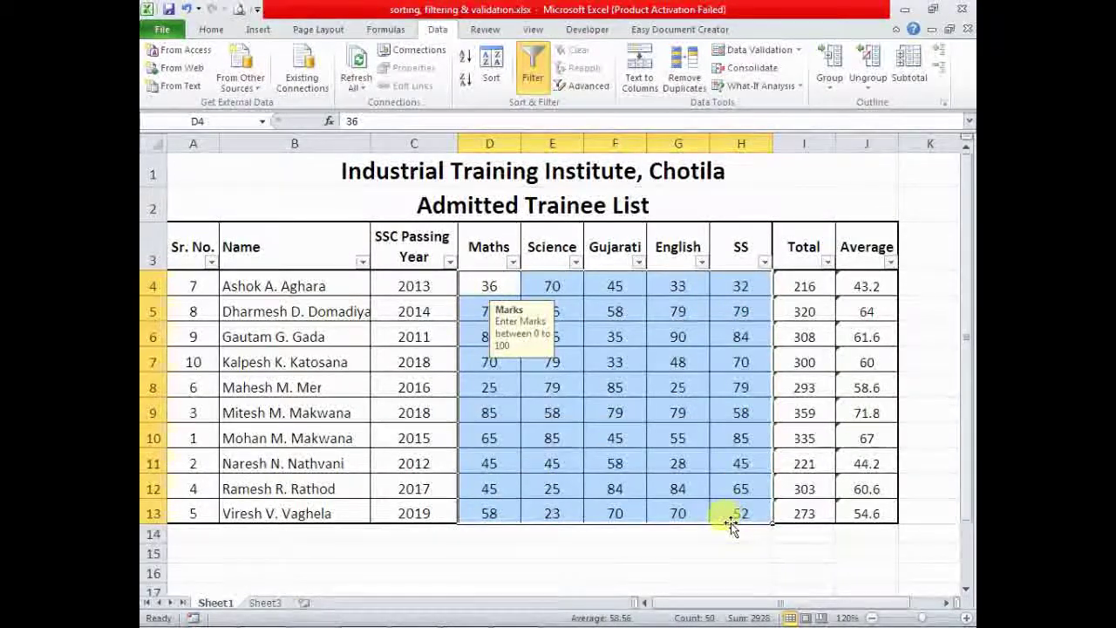
click(753, 54)
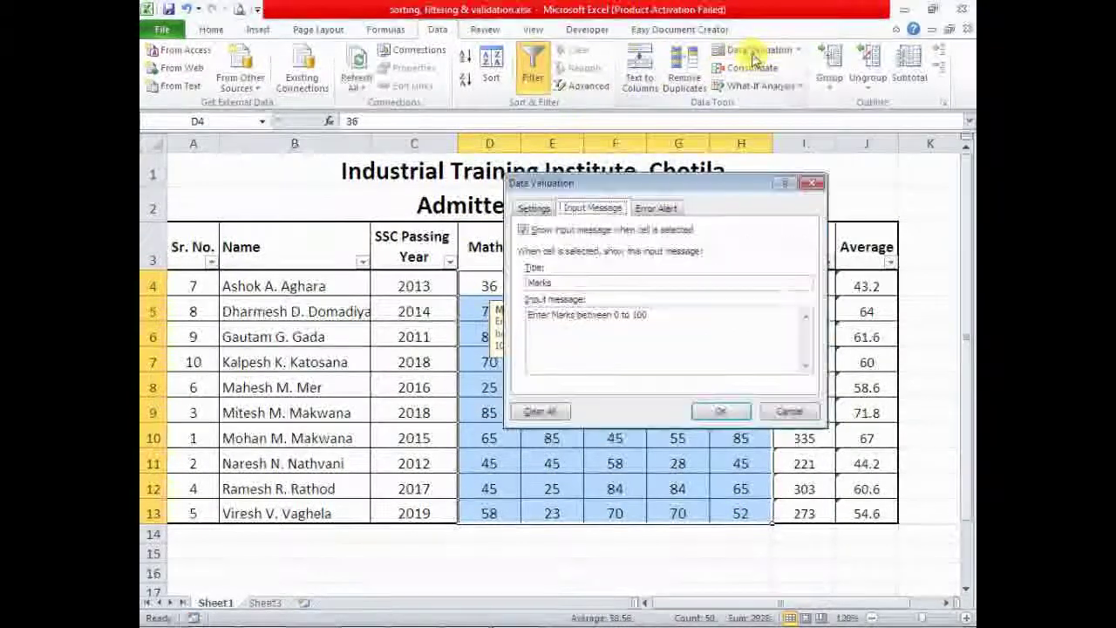
Step: Add an Information-style error alert titled 'Marks' with message 'Enter value between 0 to 100'
click(656, 207)
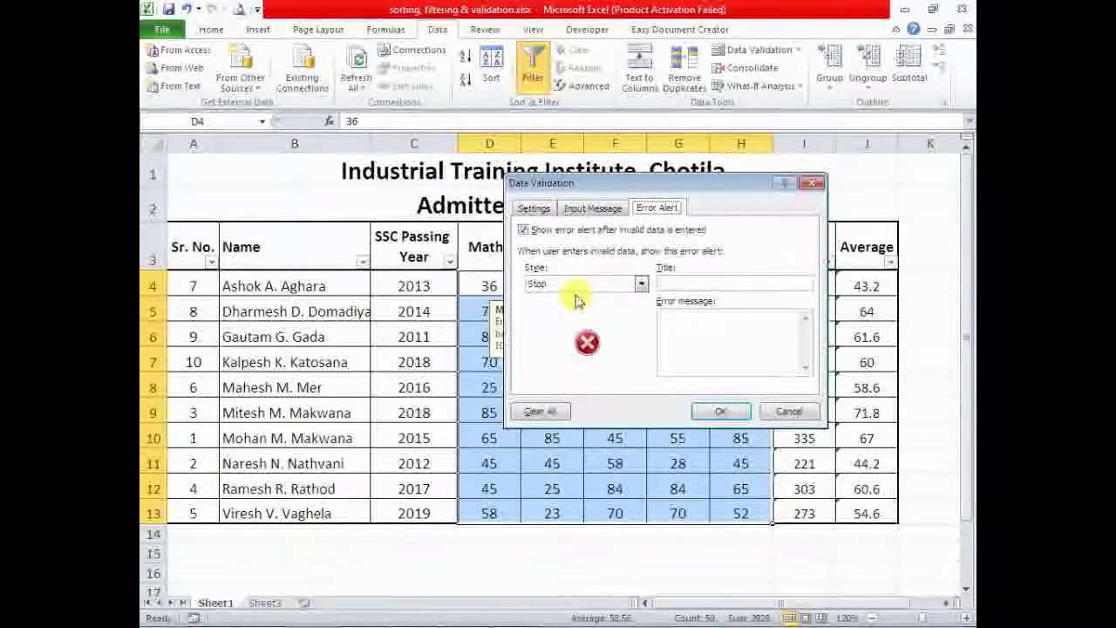
click(550, 320)
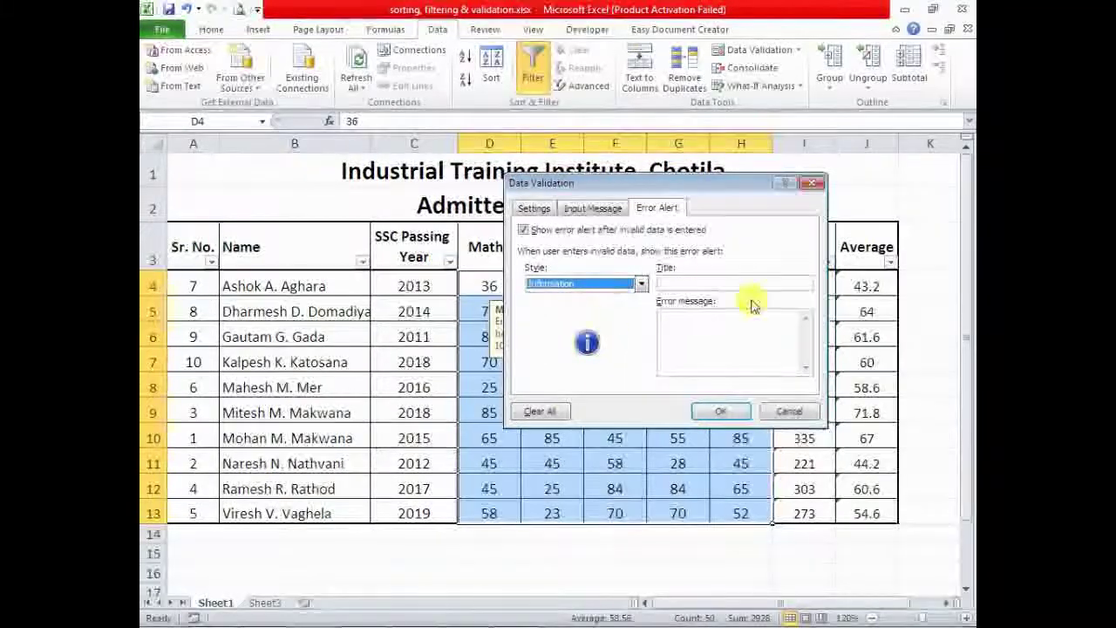
click(689, 281)
text(Marks)
click(661, 316)
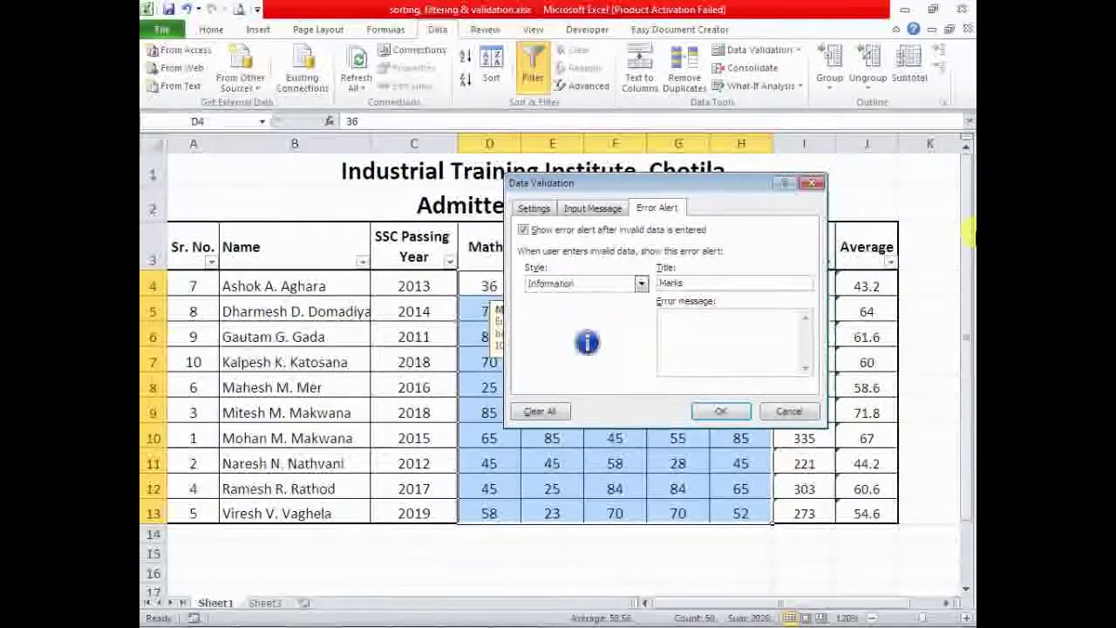
text(Enter value between 0 t)
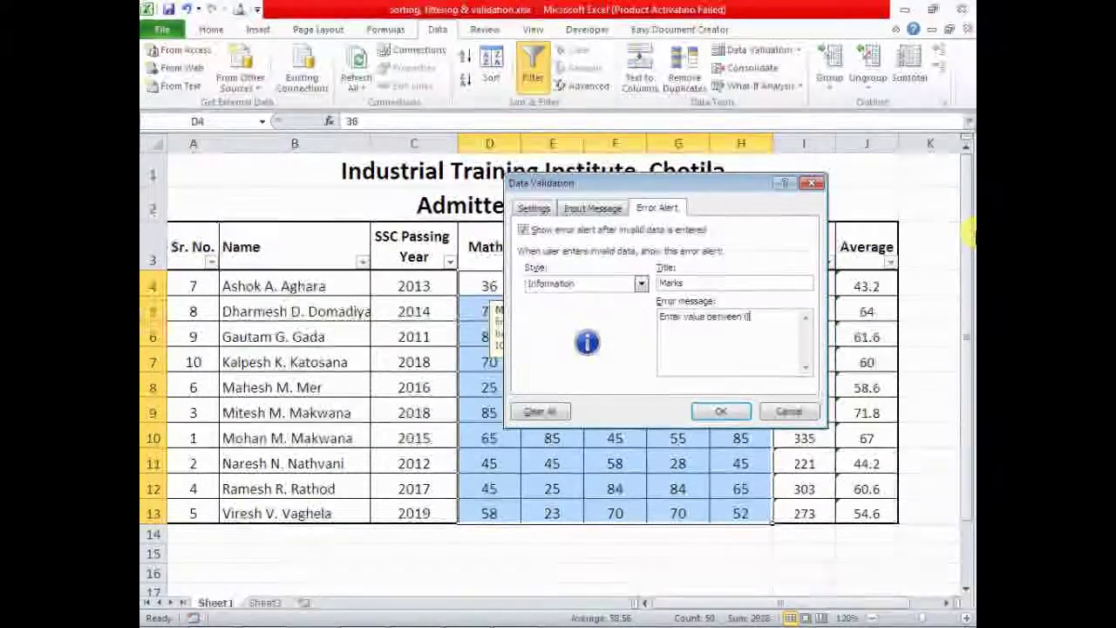
text(o 100)
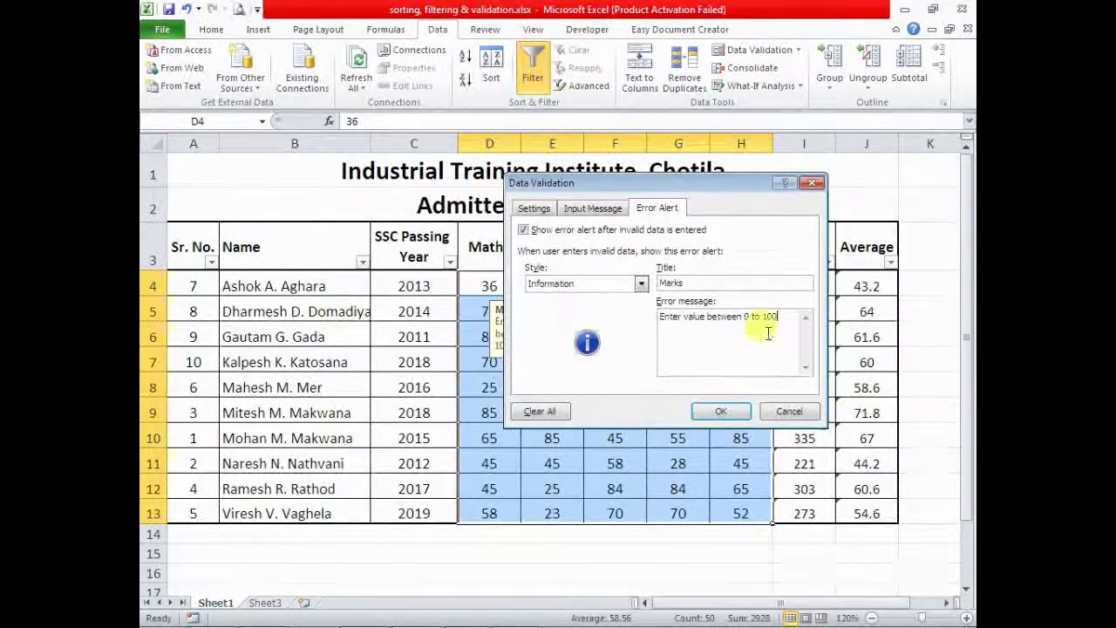
click(721, 410)
Step: Confirm the Marks prompt appears on English, SS, Gujarati and Science mark cells, including E8 and H12
click(668, 429)
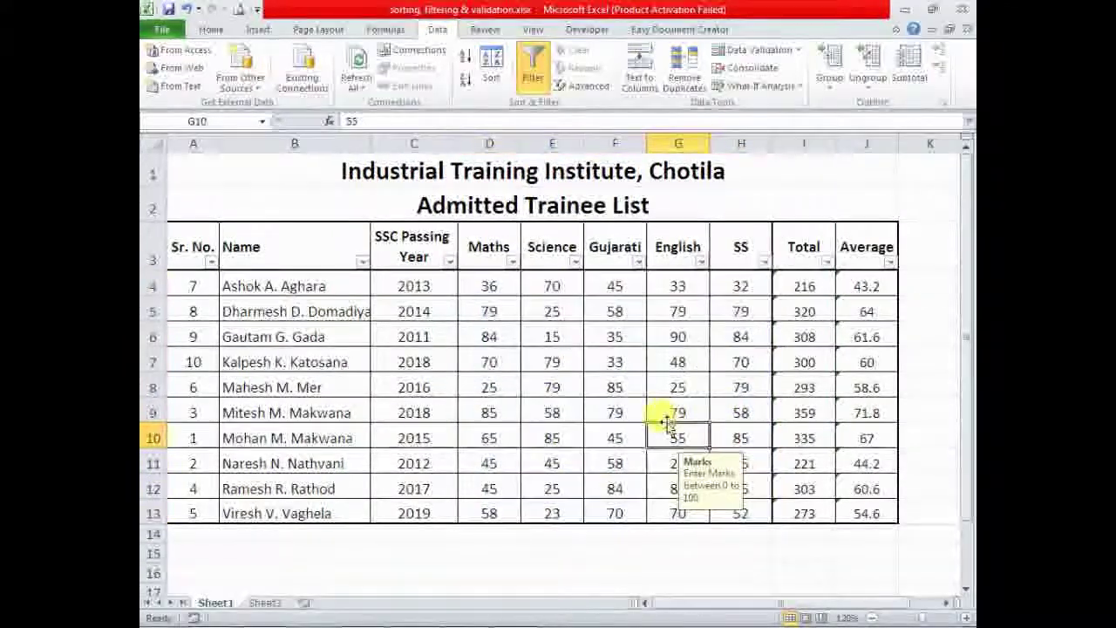
click(741, 391)
click(615, 436)
click(552, 413)
click(552, 388)
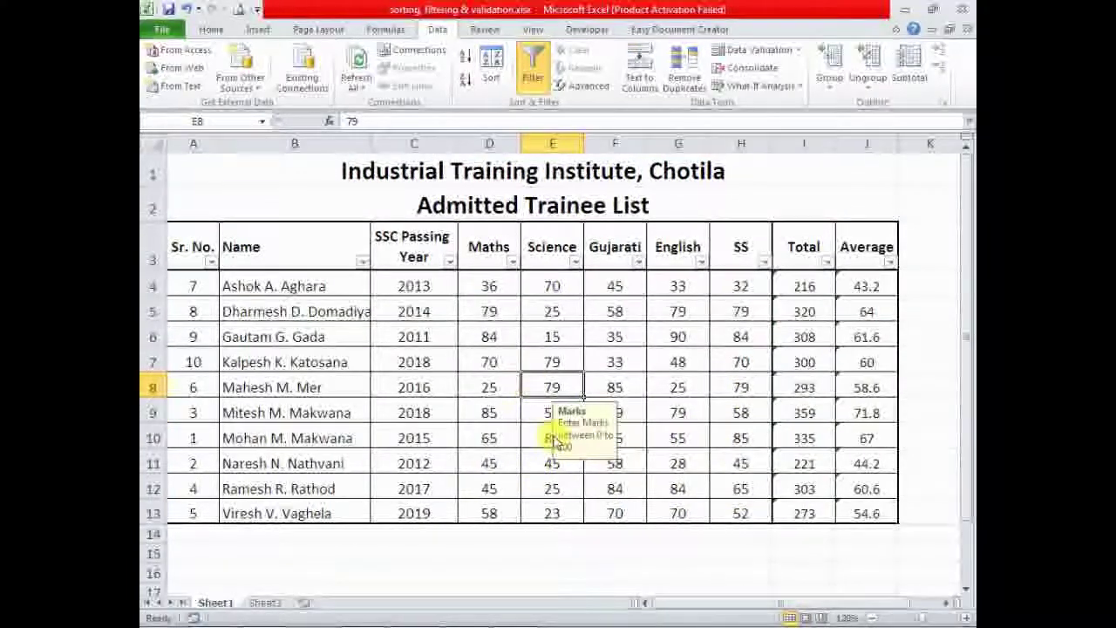
click(715, 482)
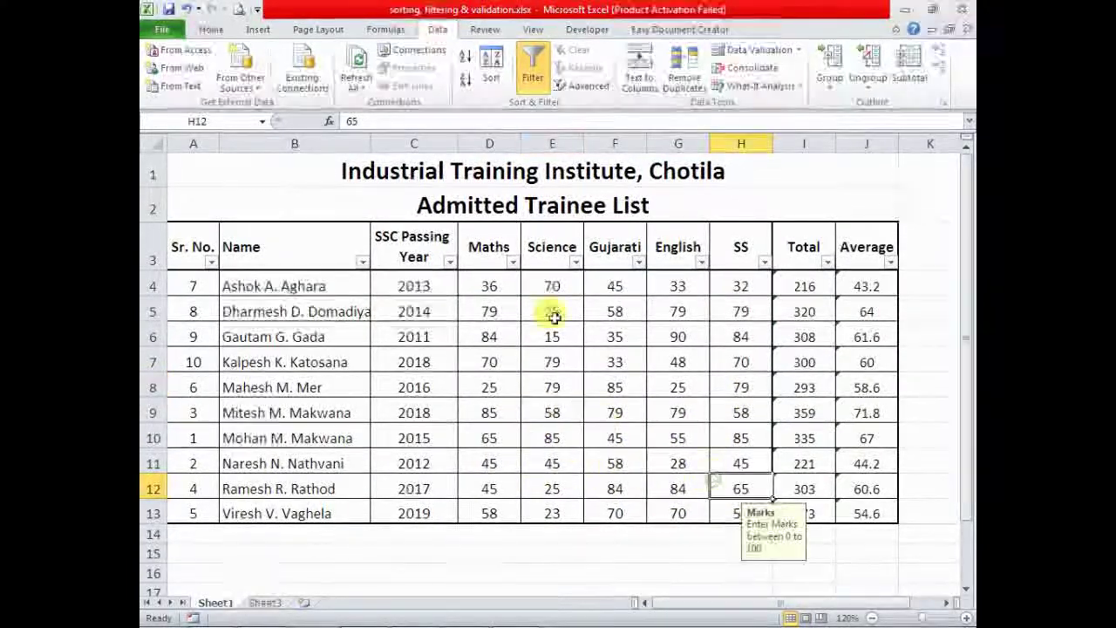
Step: Enter 101 as the first Science mark in E4 and accept it past the Information alert
click(566, 287)
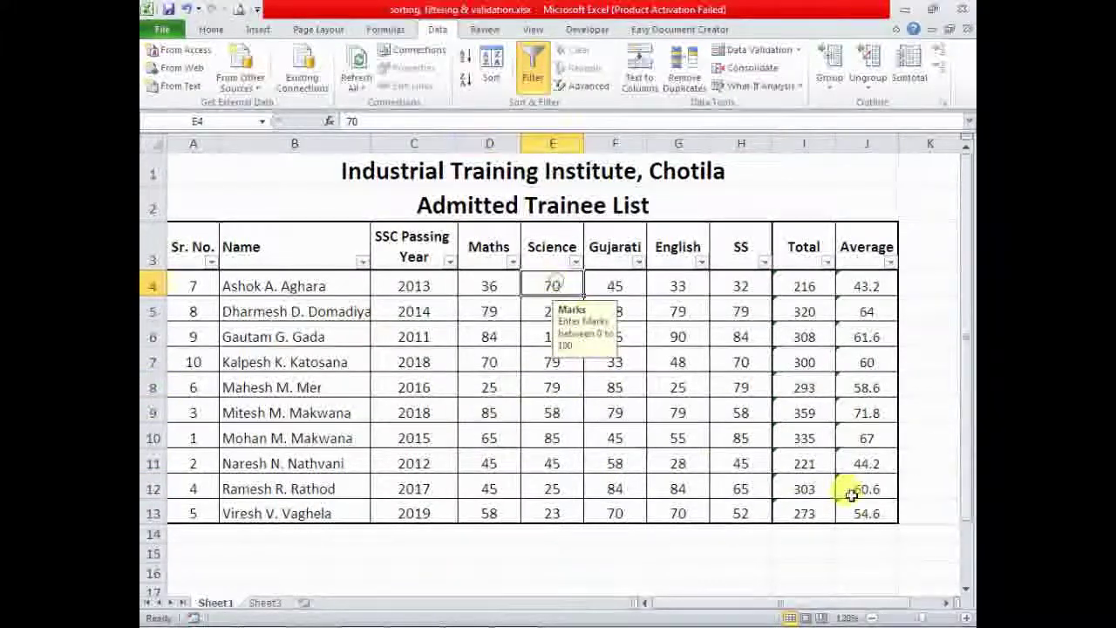
text(101)
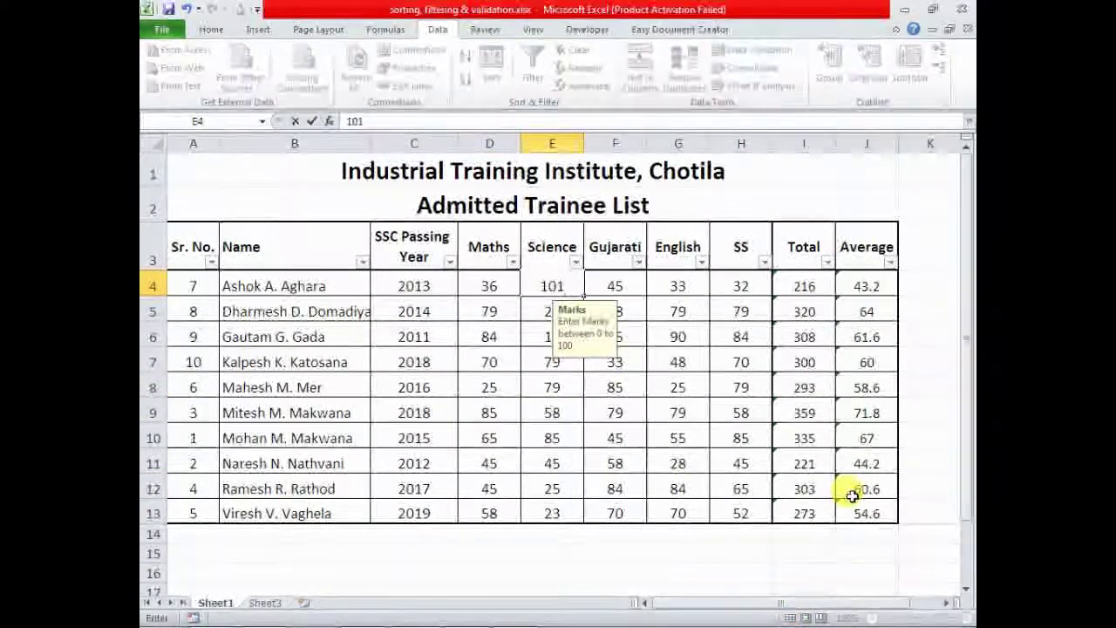
key(Return)
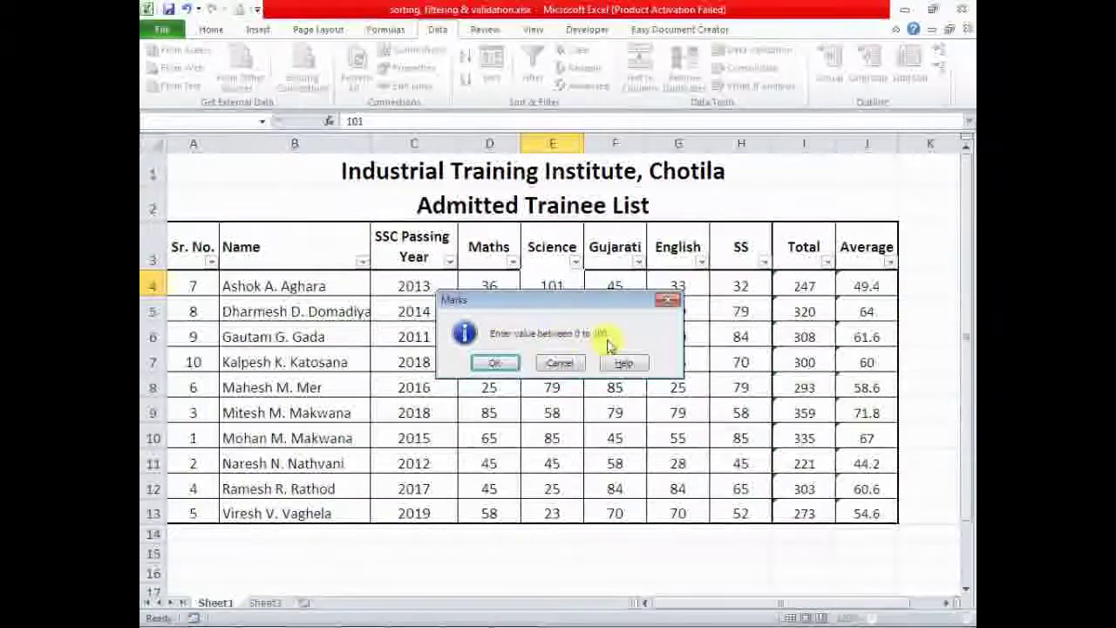
click(493, 363)
key(Up)
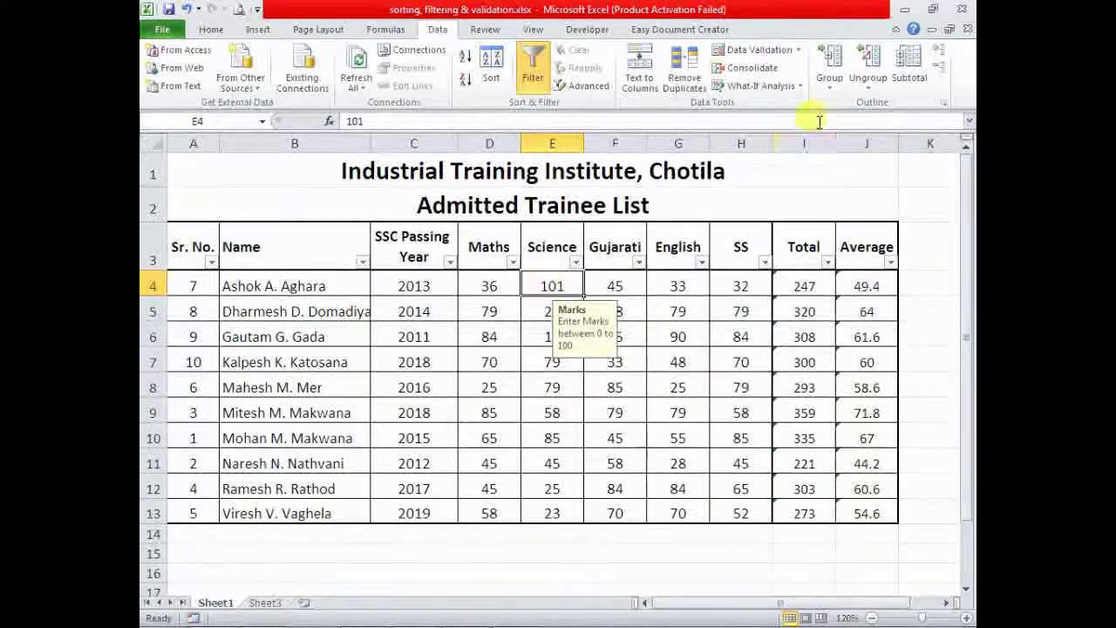
Step: Change the marks error alert style from Information to Stop
click(755, 50)
click(596, 284)
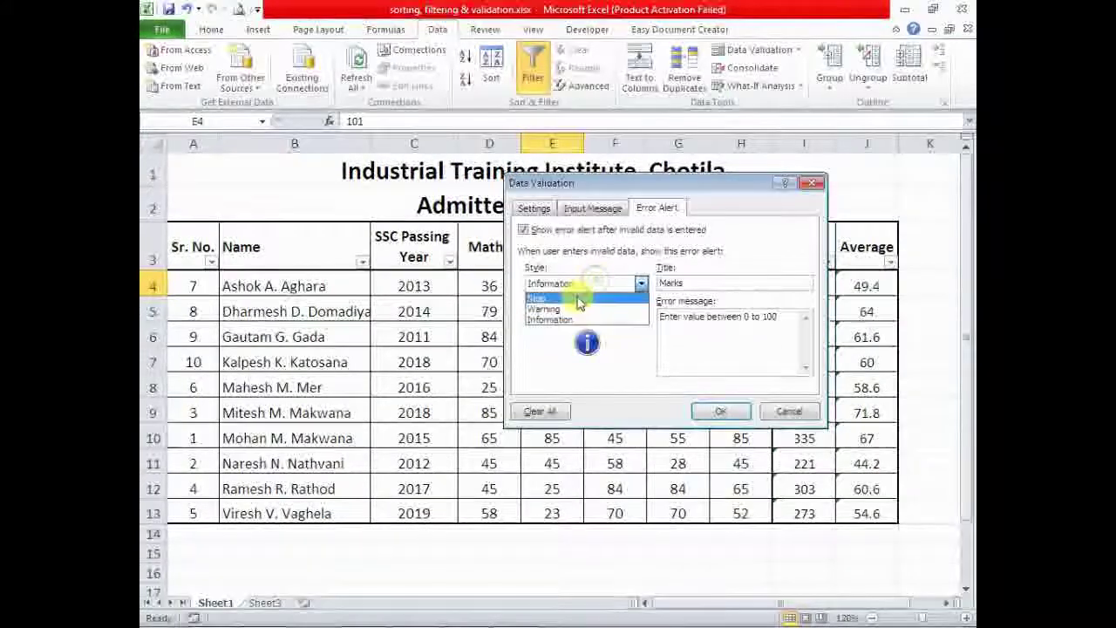
click(571, 295)
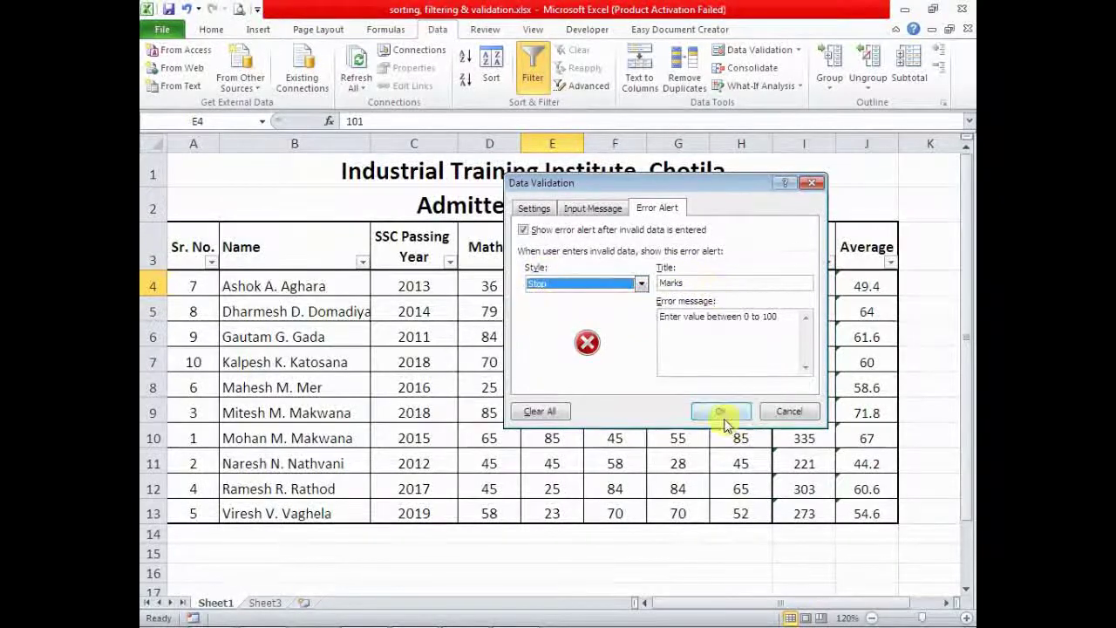
click(720, 410)
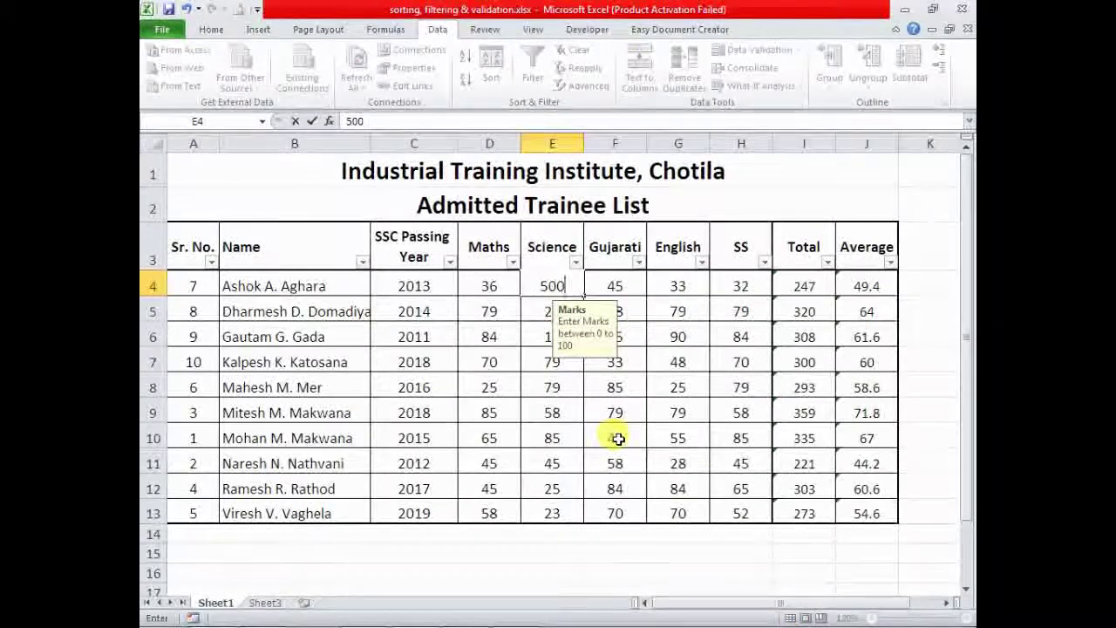
Step: Try 500 in E4, see the Stop alert reject it, cancel, and set the mark to 70
key(Return)
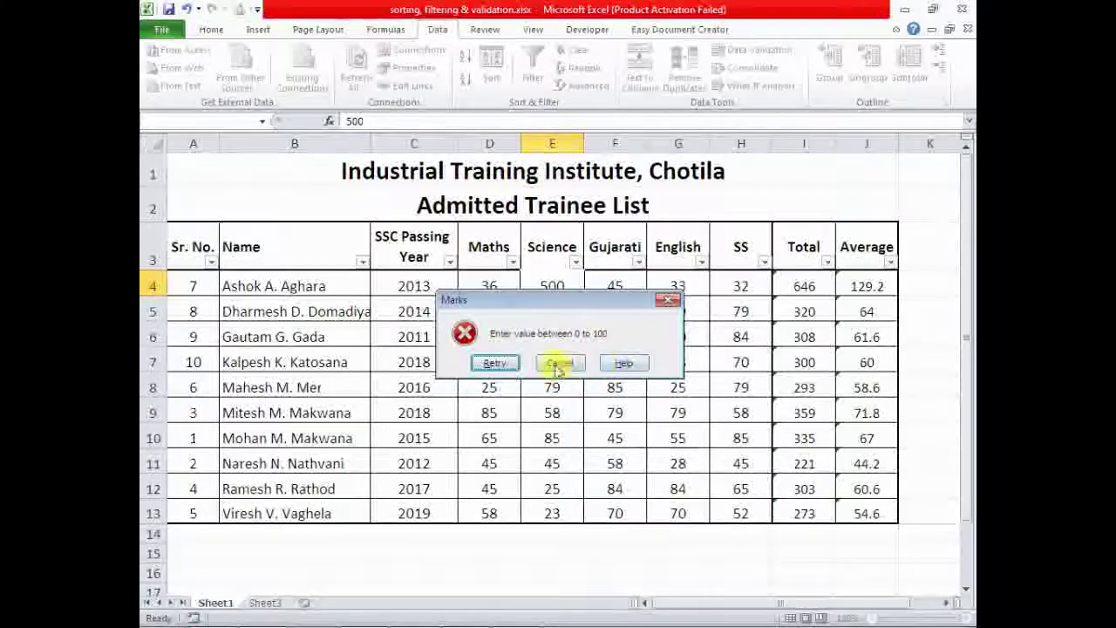
click(494, 363)
key(Return)
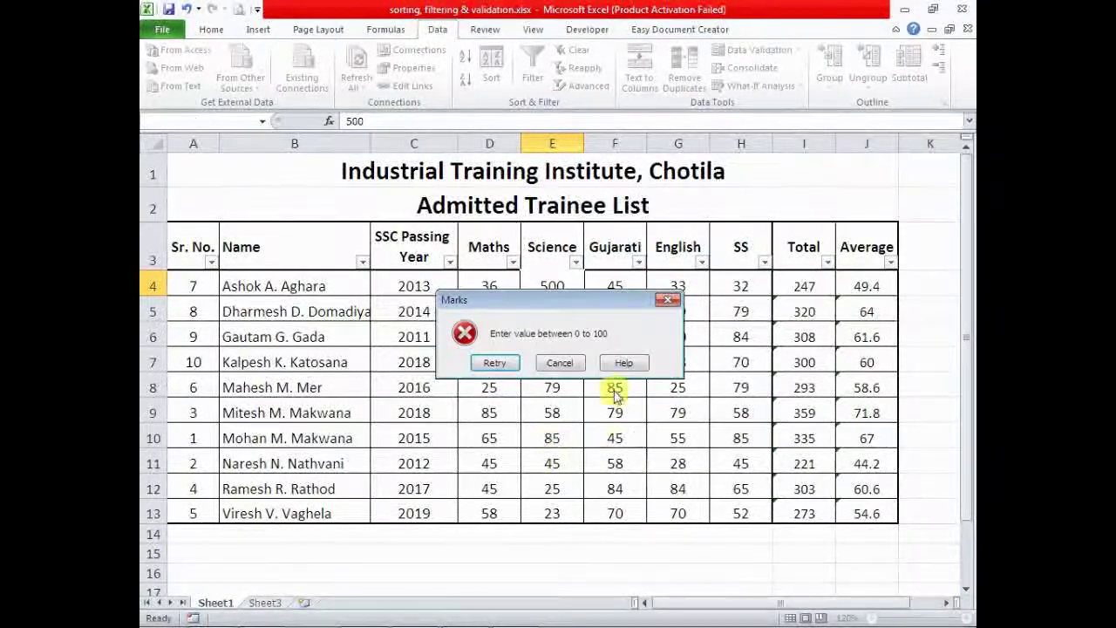
click(550, 363)
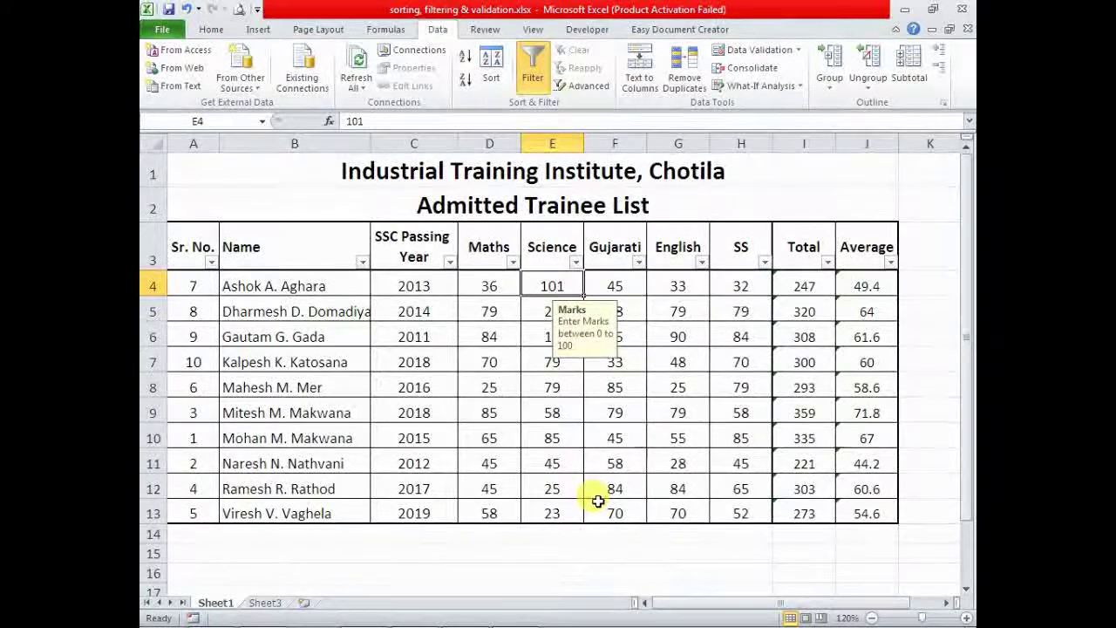
text(70)
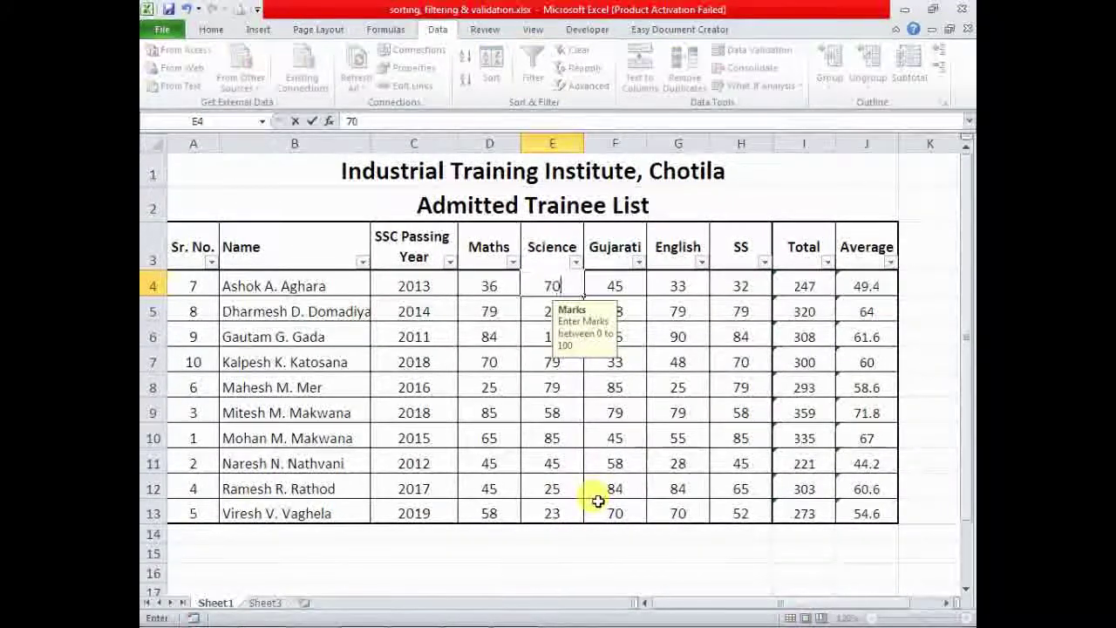
key(Up)
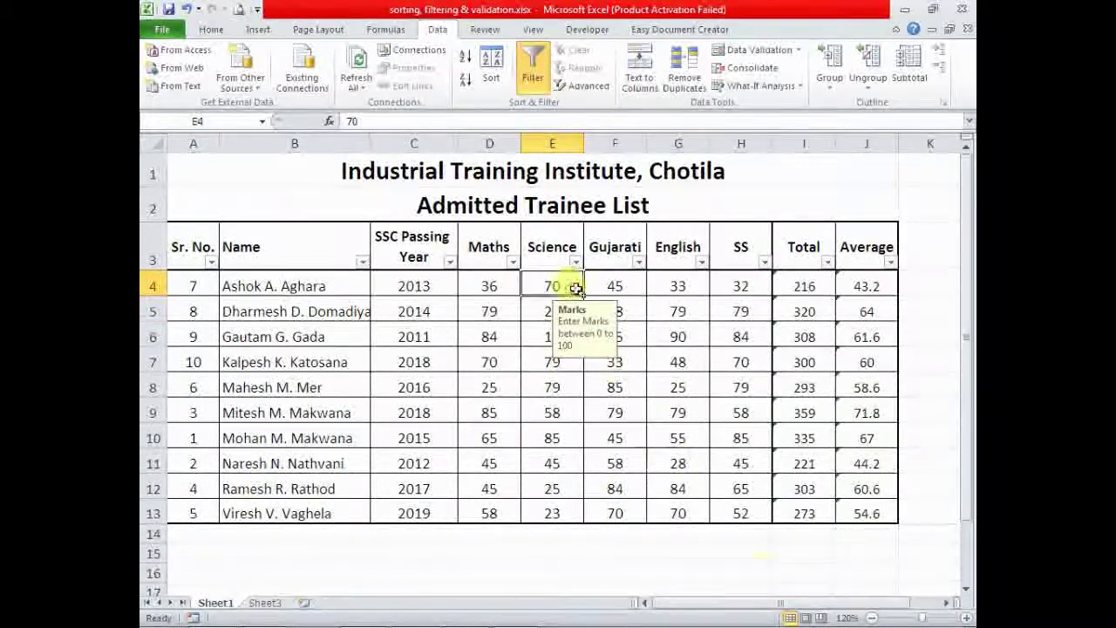
Step: Try 101 in E4, confirm the Stop alert rejects it, and cancel back to 70
text(101)
key(Return)
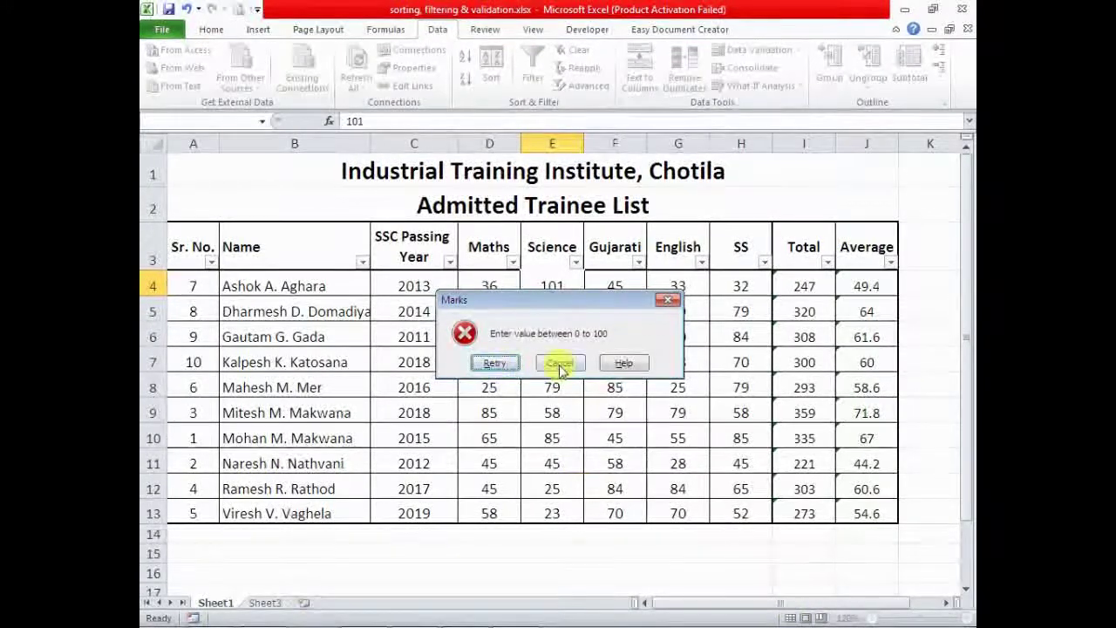
key(Return)
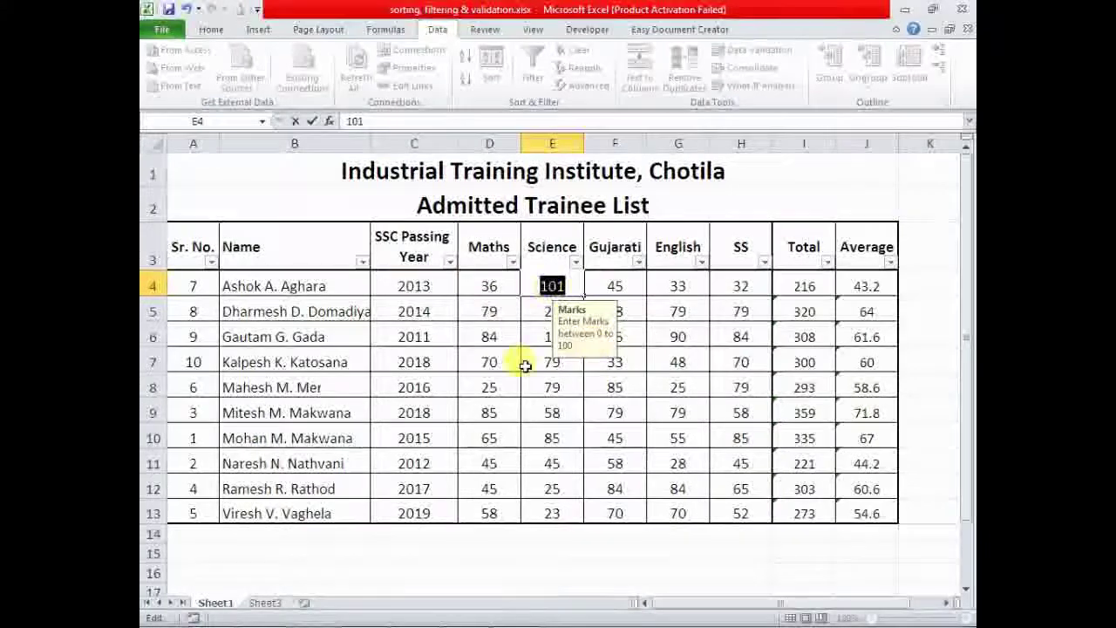
key(Return)
click(560, 362)
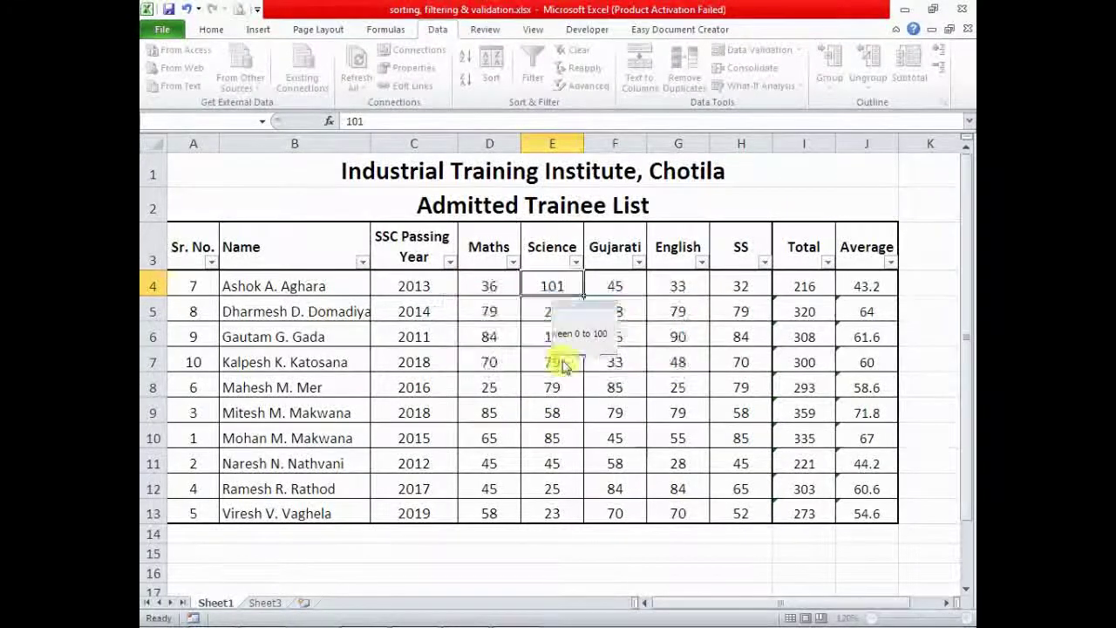
click(561, 471)
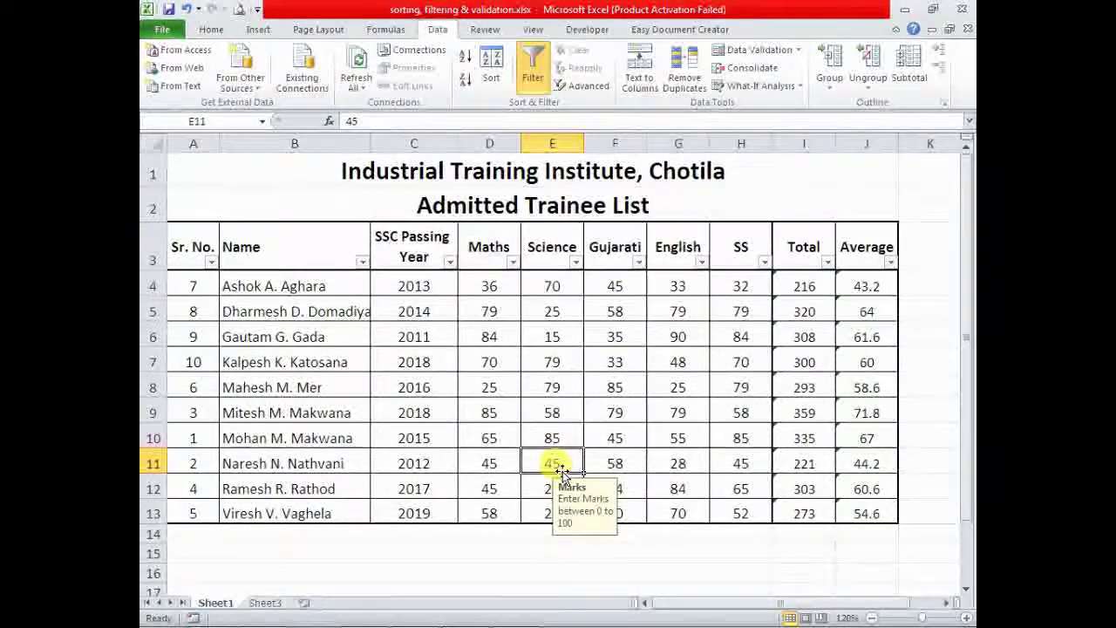